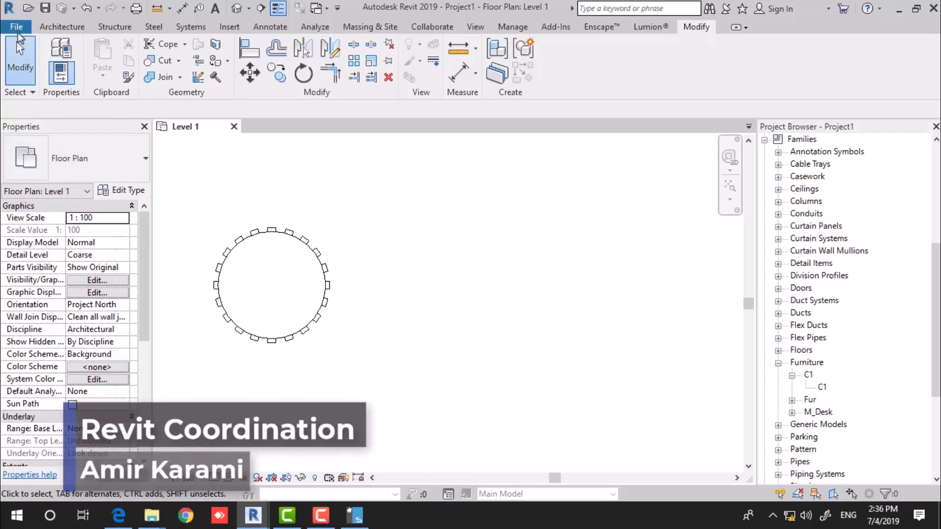
# Create a new family document from the Metric Furniture.rft template.
pyautogui.click(17, 27)
pyautogui.moveTo(87, 78)
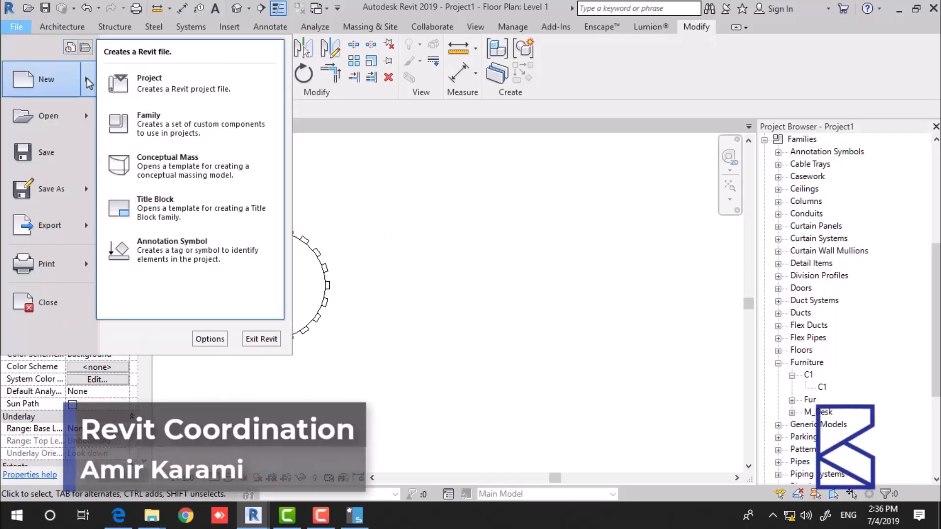
pyautogui.click(185, 120)
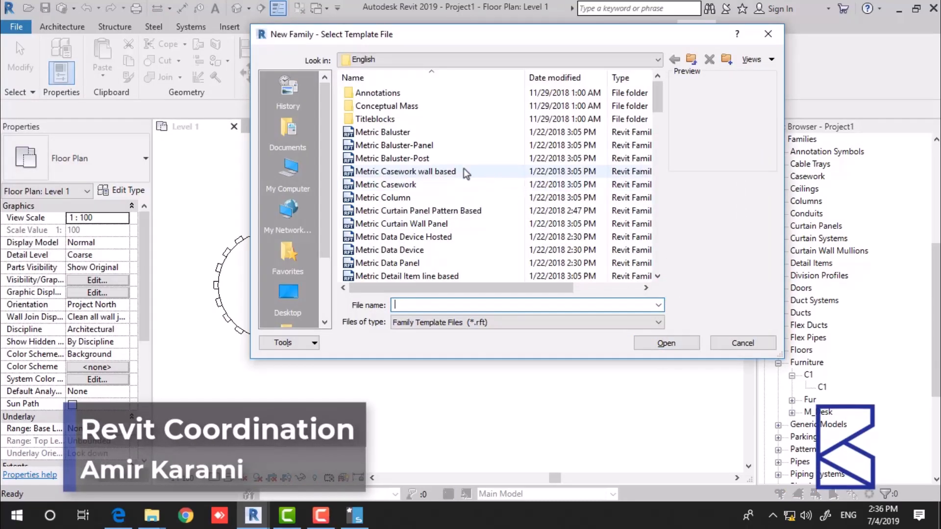
pyautogui.click(421, 197)
pyautogui.scroll(-8, 435, 249)
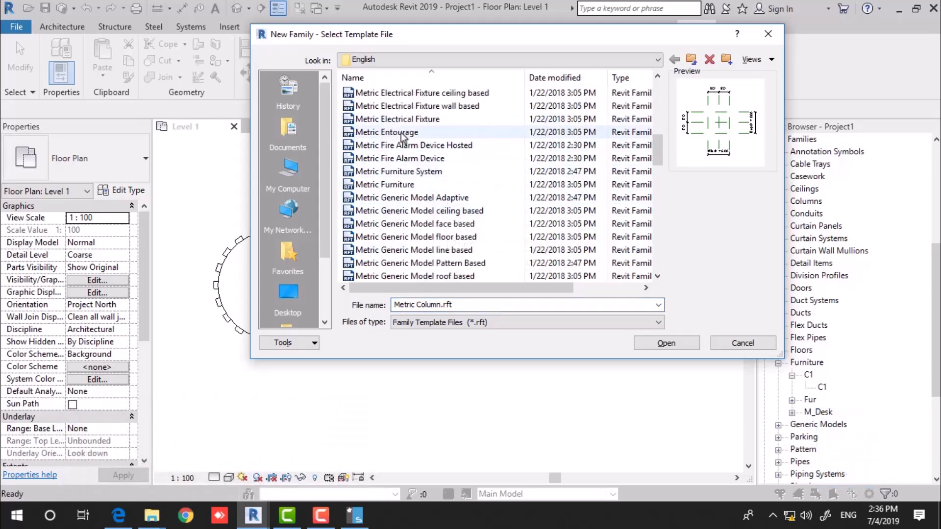
pyautogui.doubleClick(391, 185)
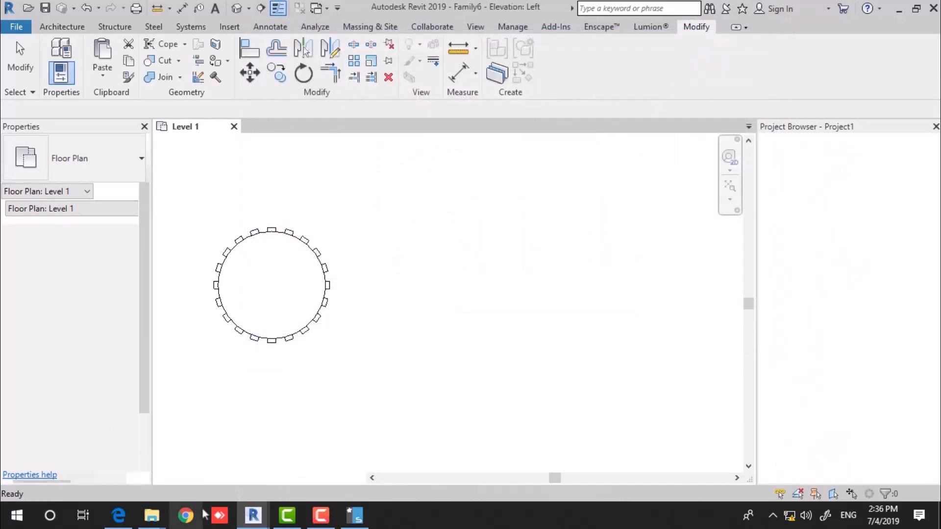
# Draw the blend's base circle at radius 55 and label its radius as parameter R1.
pyautogui.moveTo(247, 522)
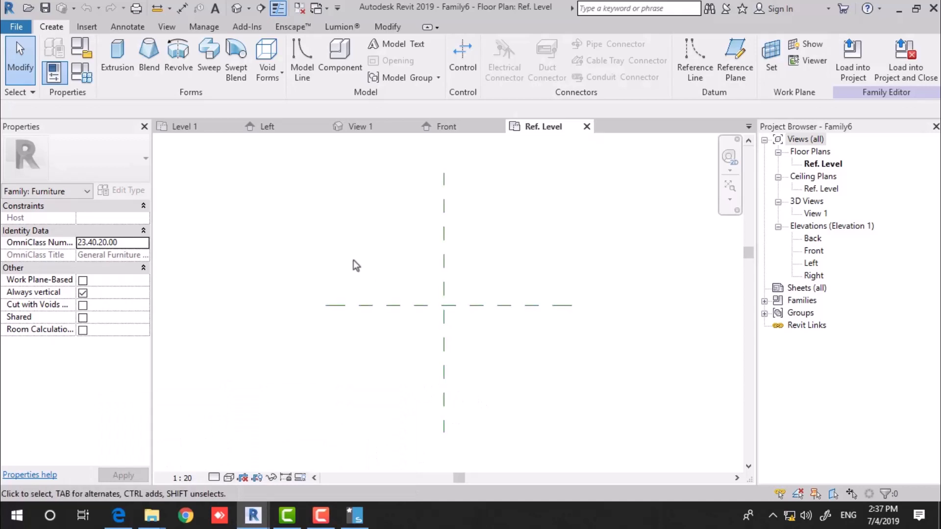
pyautogui.click(149, 51)
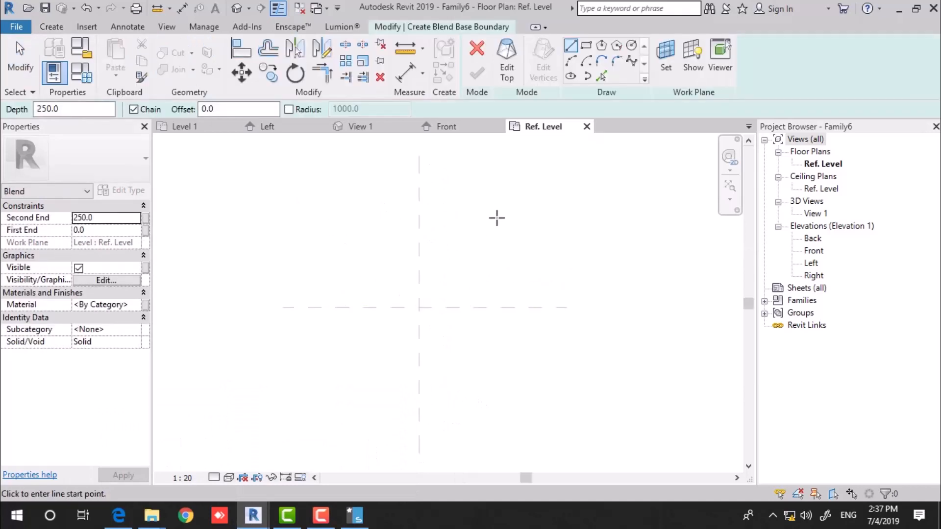
pyautogui.click(631, 46)
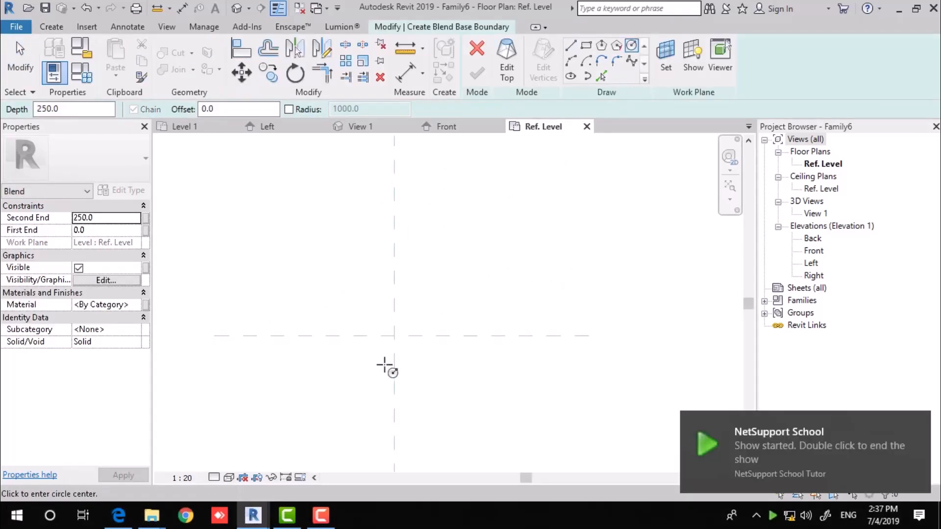
pyautogui.click(391, 278)
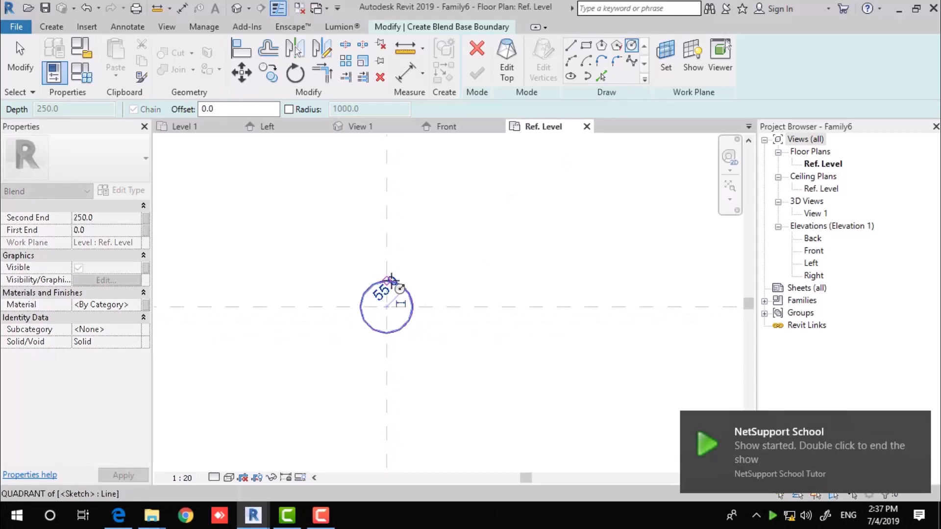
pyautogui.scroll(3, 398, 303)
pyautogui.scroll(-3, 411, 307)
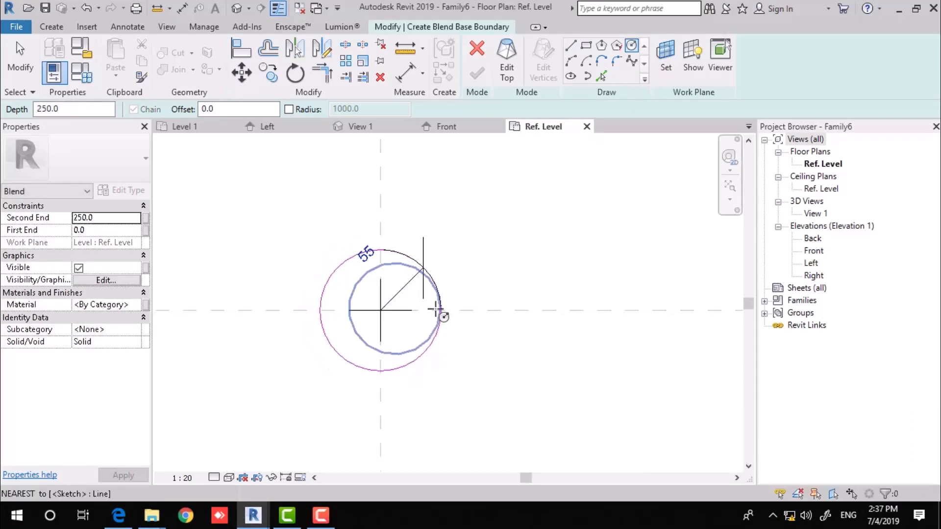
pyautogui.press('Escape')
pyautogui.click(392, 322)
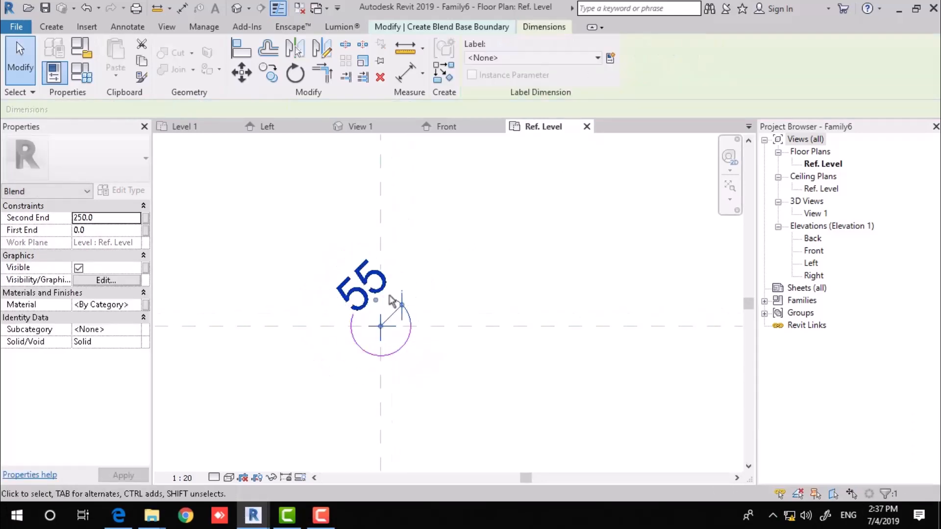
pyautogui.click(616, 58)
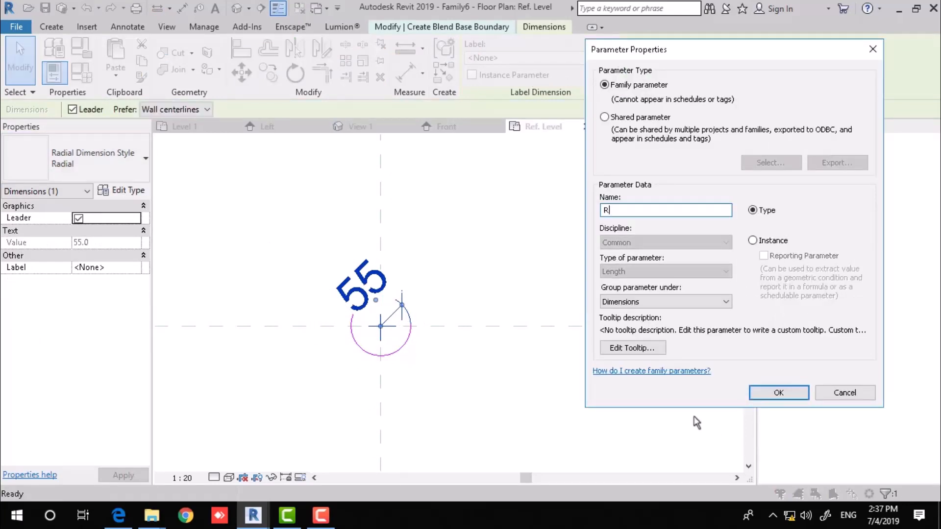
pyautogui.click(776, 394)
pyautogui.click(521, 236)
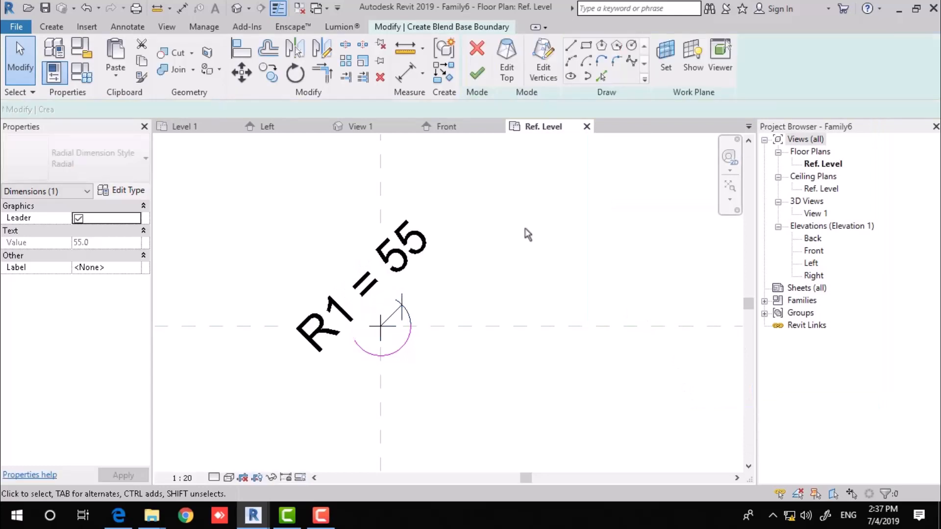
# Sketch the top circle at radius 100, label it R2, finish the blend, and go to Left elevation.
pyautogui.click(510, 73)
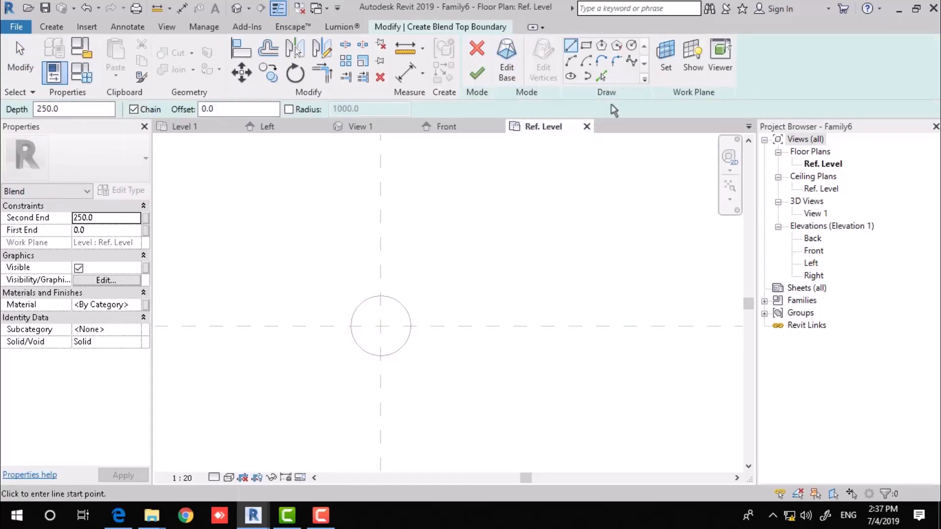
pyautogui.click(632, 46)
pyautogui.click(381, 326)
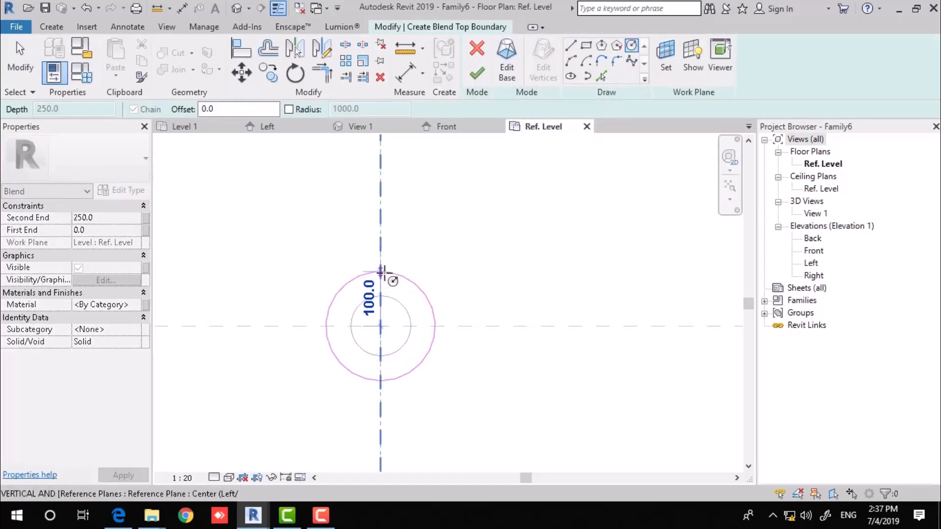
pyautogui.click(435, 299)
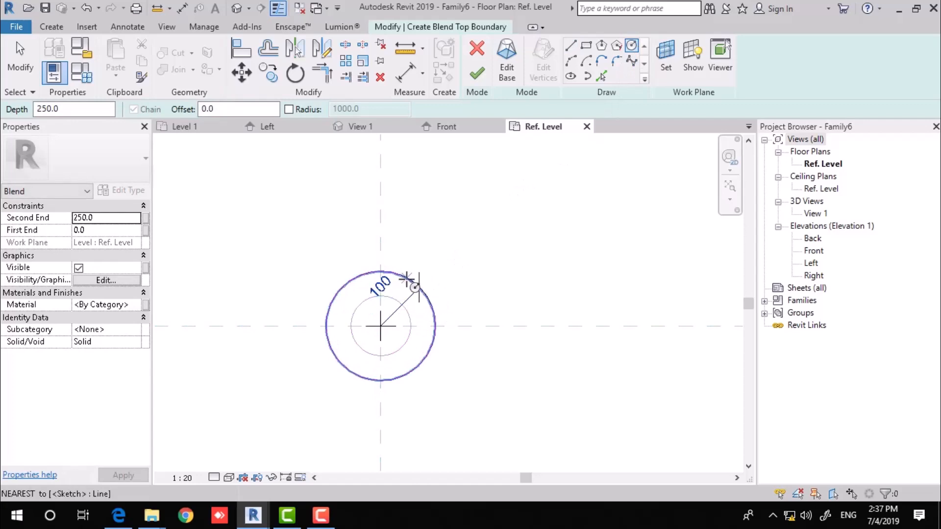
pyautogui.press('Escape')
pyautogui.click(409, 303)
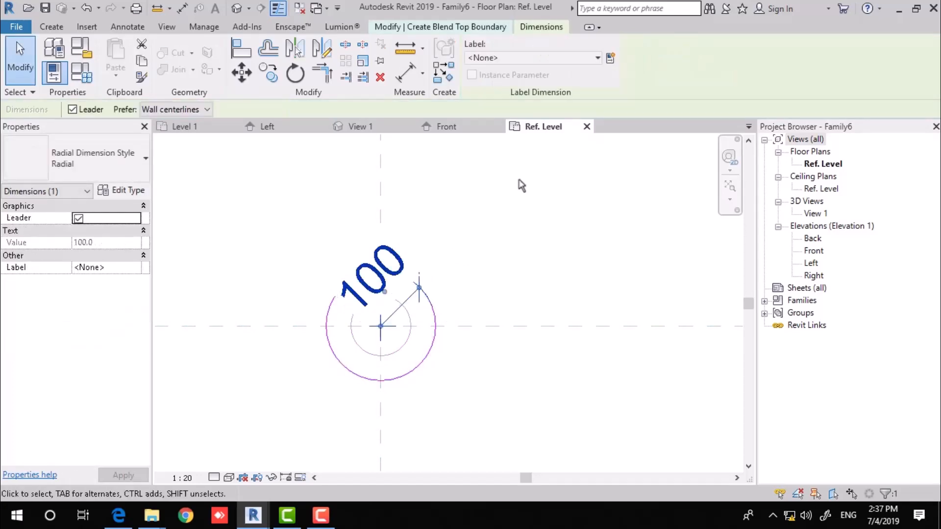
pyautogui.click(610, 58)
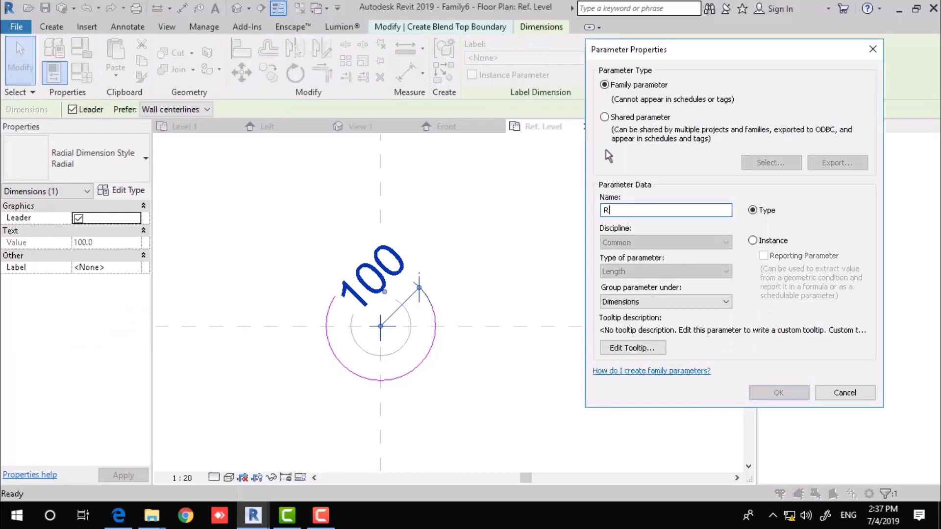
pyautogui.write('R2')
pyautogui.click(780, 393)
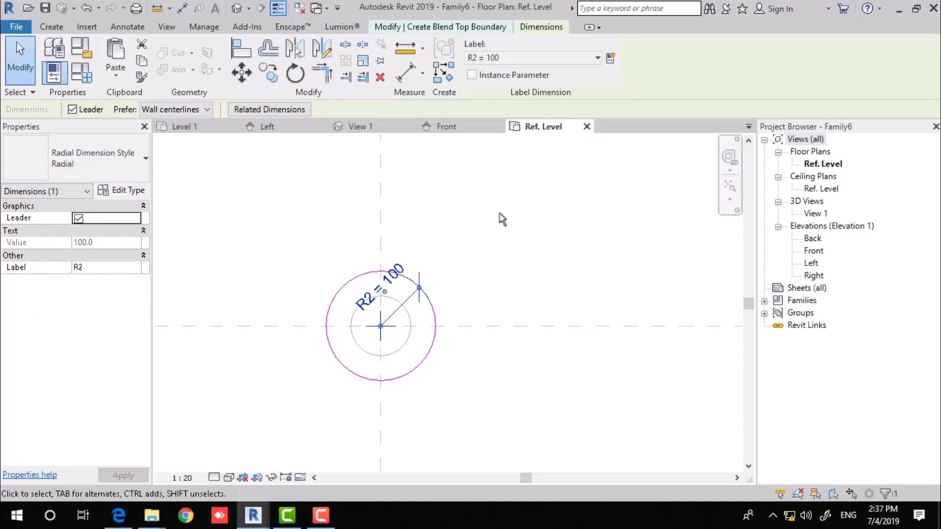
pyautogui.click(500, 208)
pyautogui.click(477, 74)
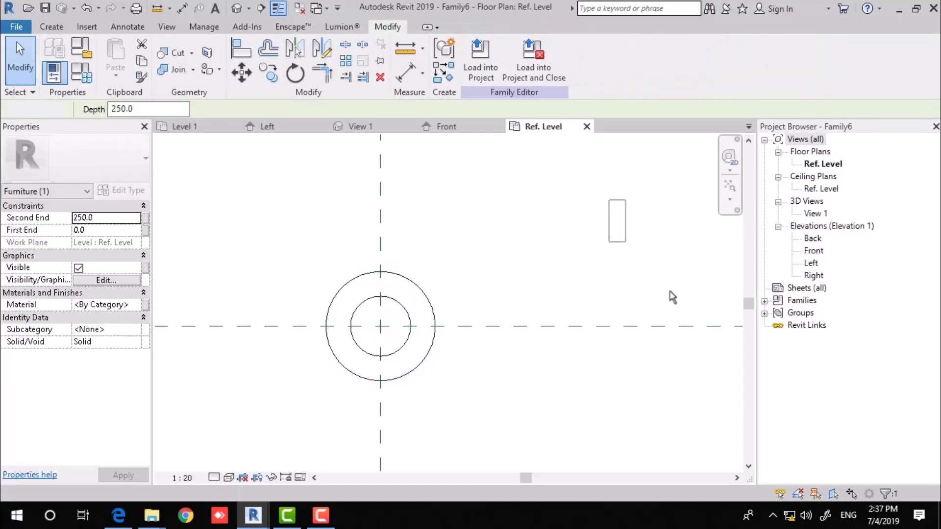
pyautogui.doubleClick(812, 263)
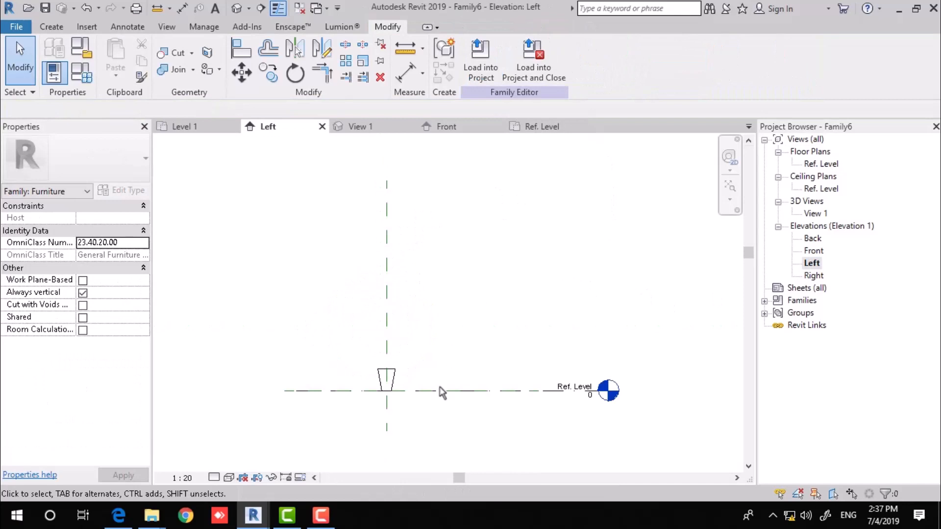
# Add a horizontal reference plane above the blend and lock the blend's top to it.
pyautogui.moveTo(450, 302); pyautogui.dragTo(467, 329, button='middle')
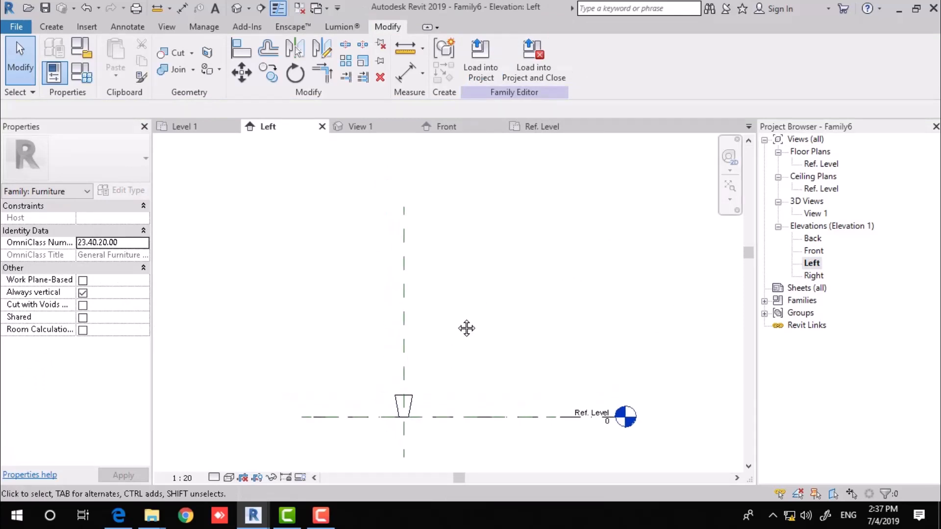
pyautogui.press('r')
pyautogui.press('p')
pyautogui.click(332, 328)
pyautogui.click(557, 328)
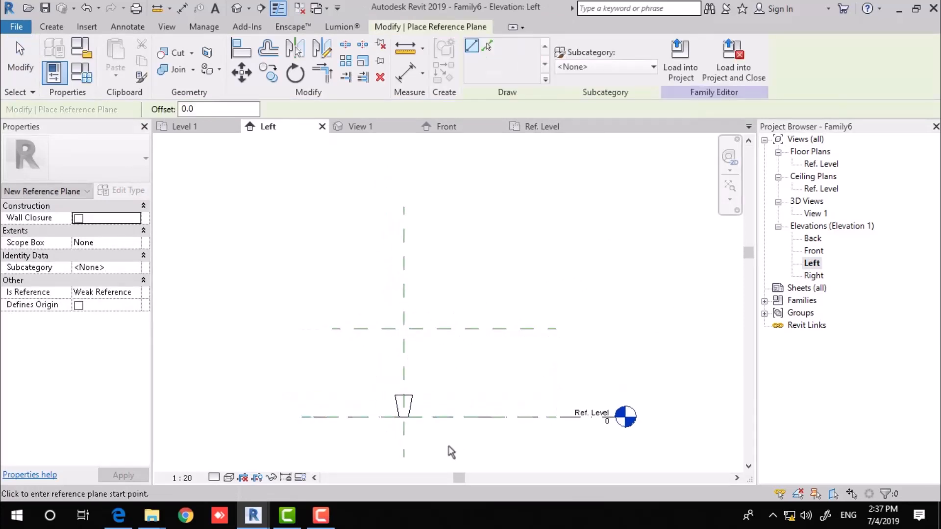
pyautogui.press('Escape')
pyautogui.scroll(2, 406, 390)
pyautogui.click(388, 394)
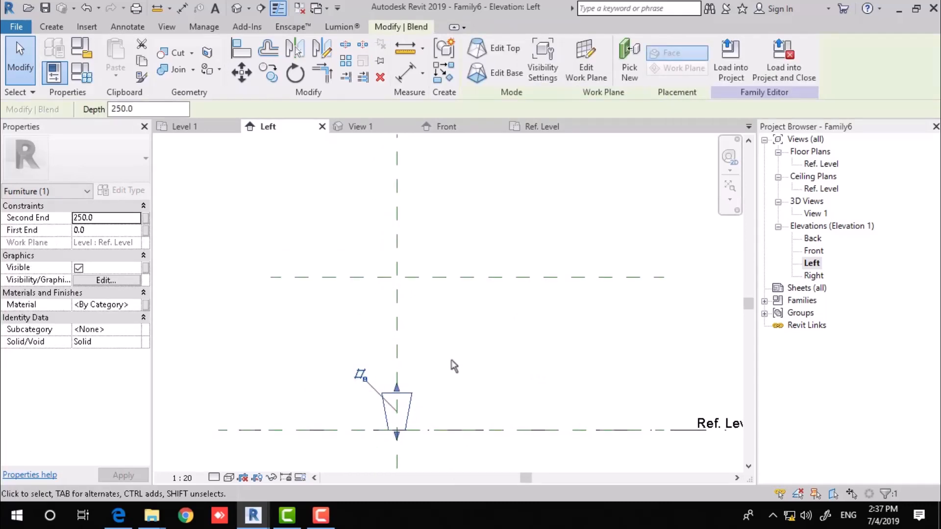
pyautogui.moveTo(396, 387); pyautogui.dragTo(397, 277)
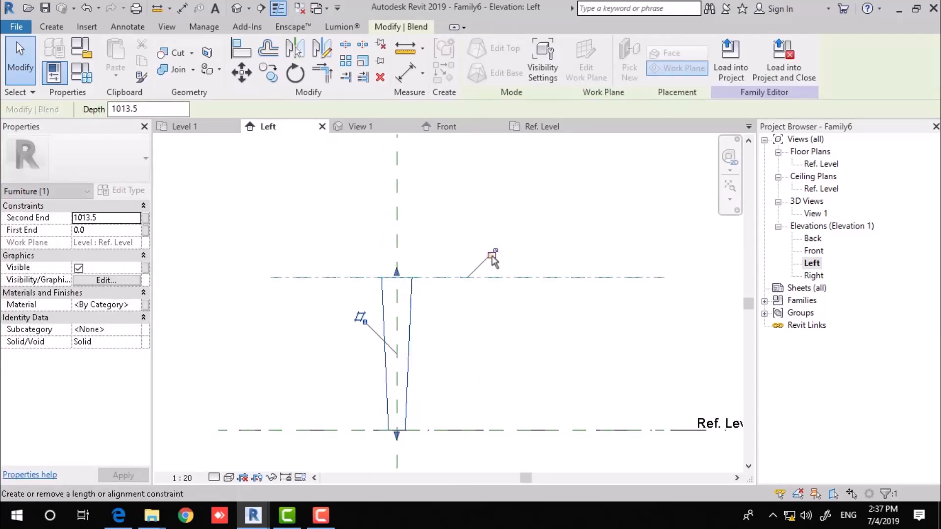
pyautogui.click(492, 257)
pyautogui.click(566, 236)
pyautogui.moveTo(546, 243); pyautogui.dragTo(460, 253, button='middle')
pyautogui.scroll(1, 463, 252)
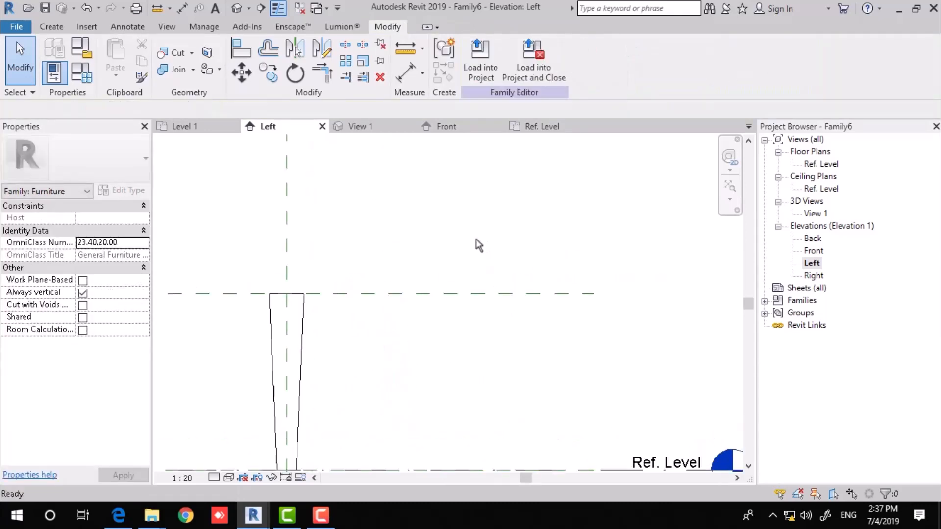
# Dimension the plane's 1014 height from Ref. Level as instance parameter H1, then view in 3D.
pyautogui.press('d')
pyautogui.press('i')
pyautogui.click(426, 294)
pyautogui.click(398, 469)
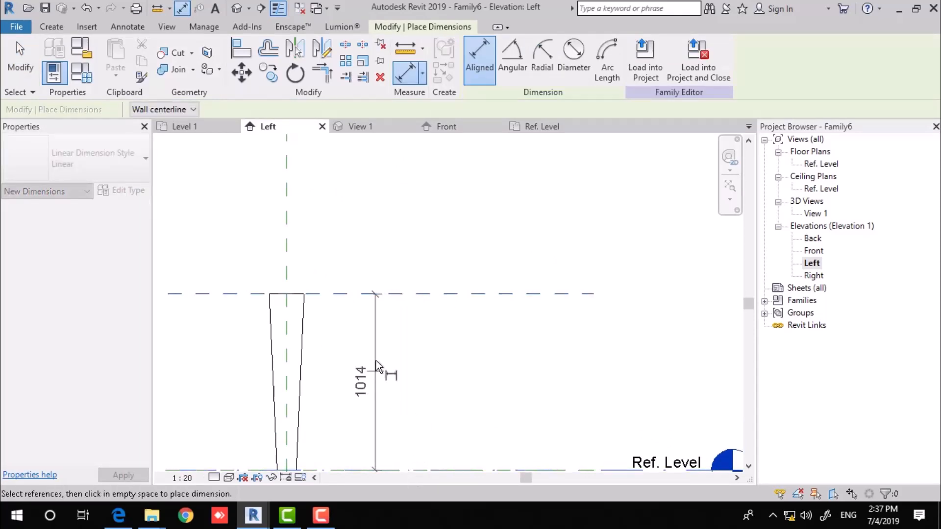
pyautogui.click(377, 367)
pyautogui.press('Escape')
pyautogui.press('Escape')
pyautogui.click(377, 328)
pyautogui.moveTo(441, 326); pyautogui.dragTo(452, 274, button='middle')
pyautogui.click(611, 59)
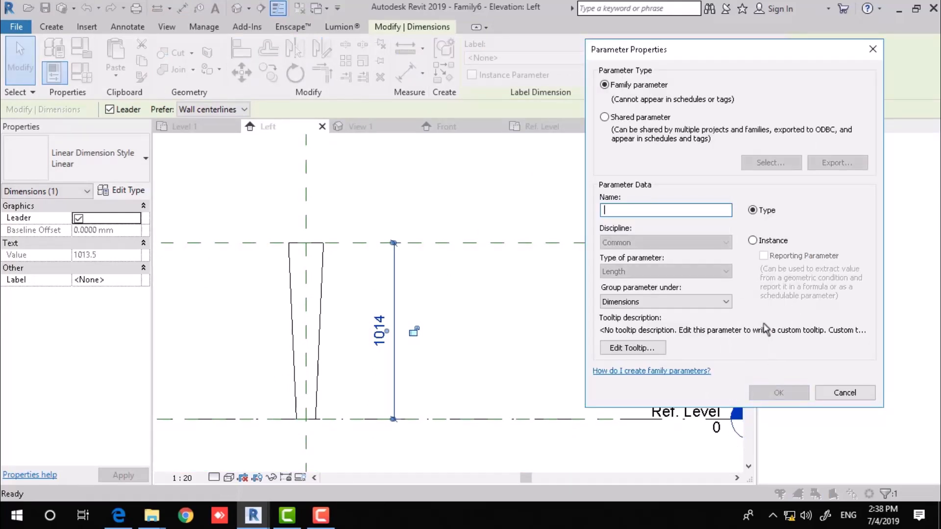
pyautogui.click(753, 241)
pyautogui.click(780, 394)
pyautogui.click(475, 219)
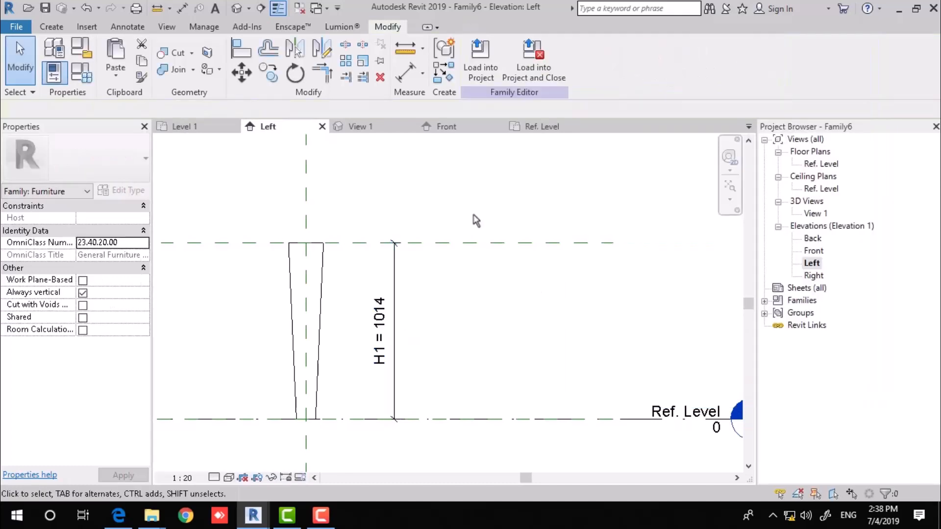
pyautogui.click(238, 7)
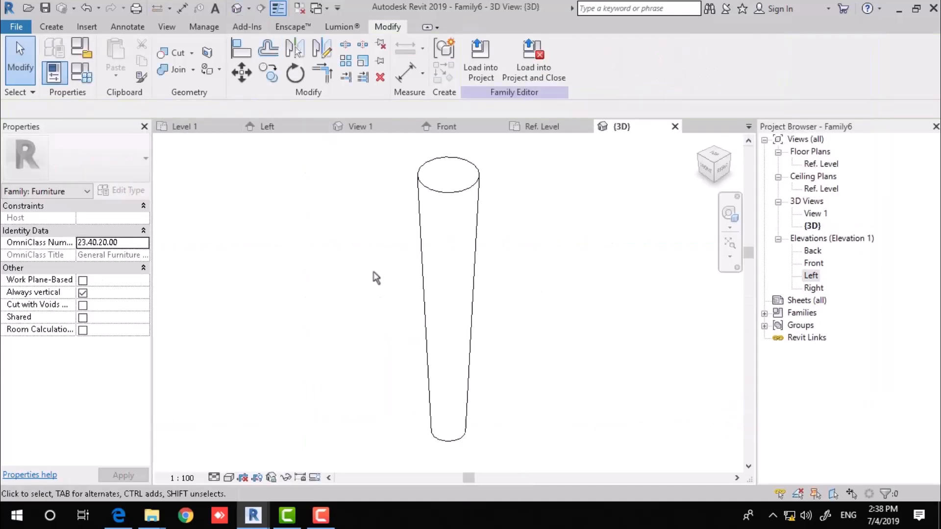
# Flex the leg in Family Types to R1 25 and R2 50, and check the slimmer column in 3D.
pyautogui.doubleClick(833, 164)
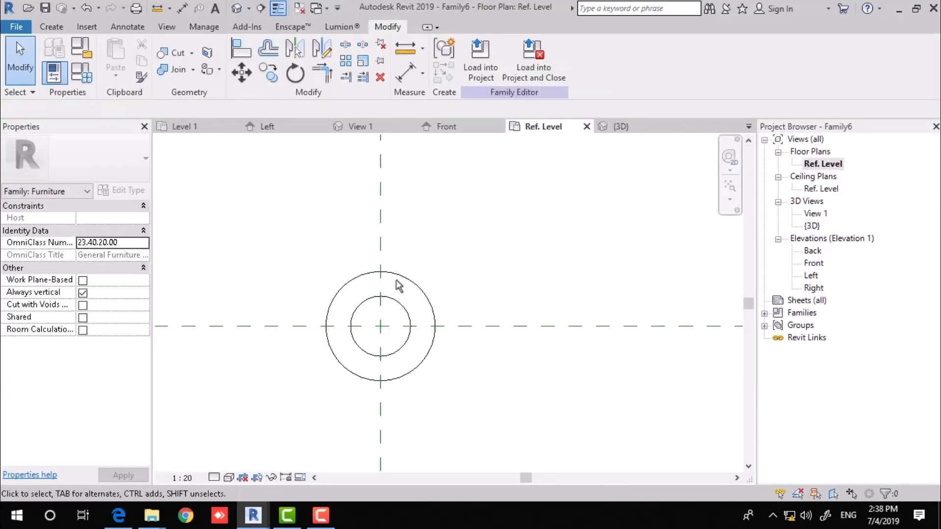
pyautogui.moveTo(469, 290); pyautogui.dragTo(447, 281, button='middle')
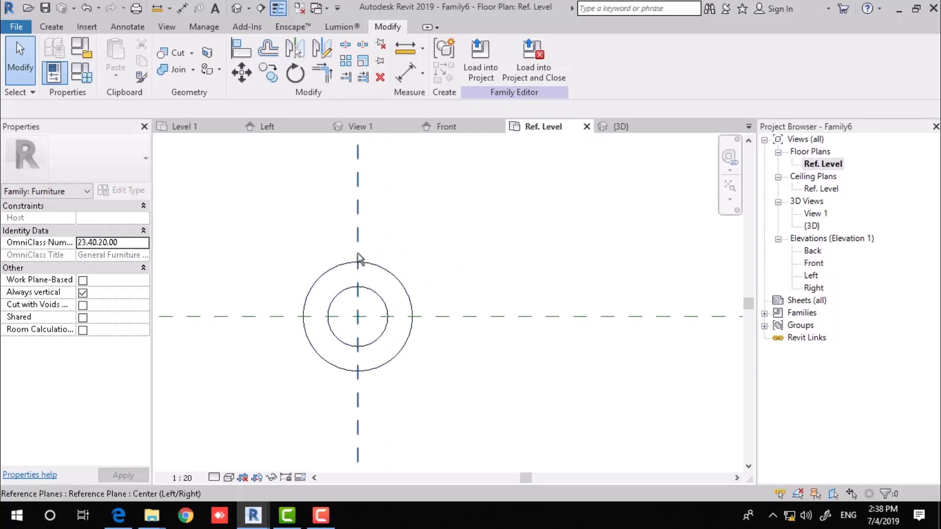
pyautogui.scroll(-2, 361, 259)
pyautogui.click(81, 73)
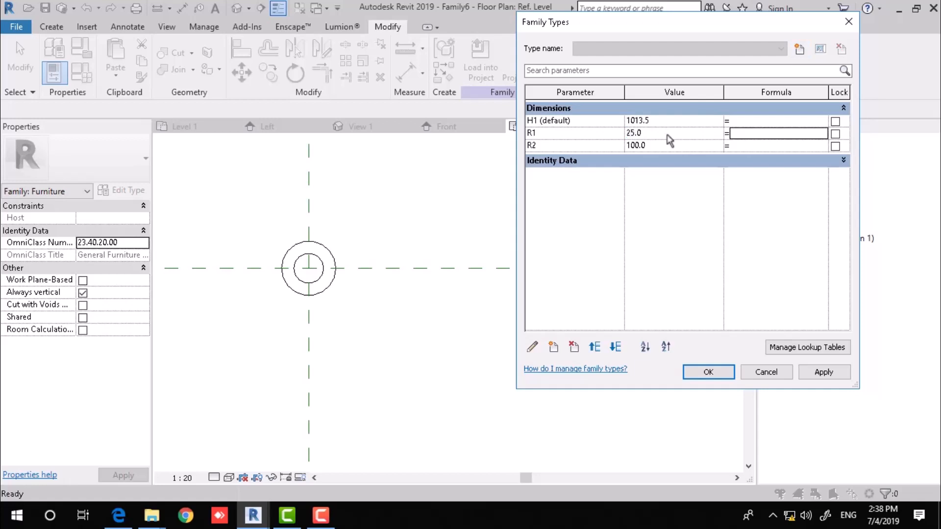
pyautogui.click(668, 150)
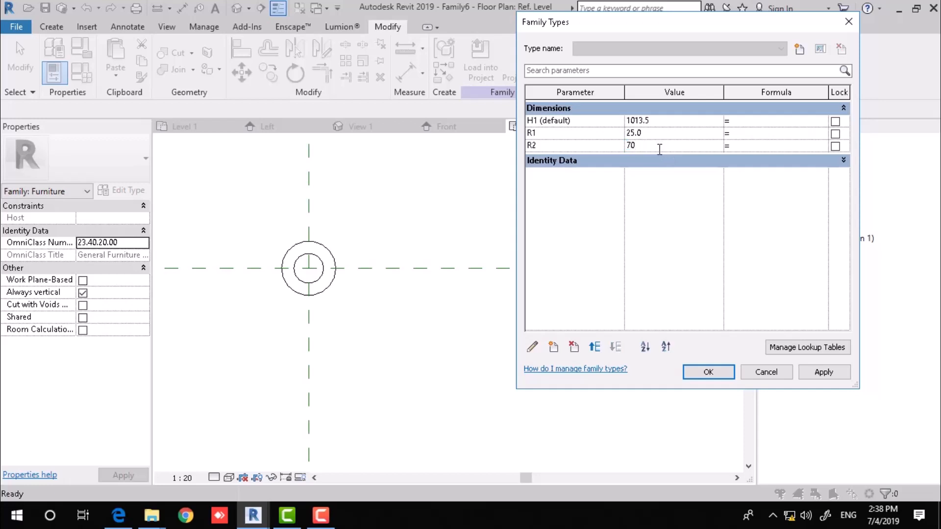
pyautogui.click(809, 375)
pyautogui.click(700, 374)
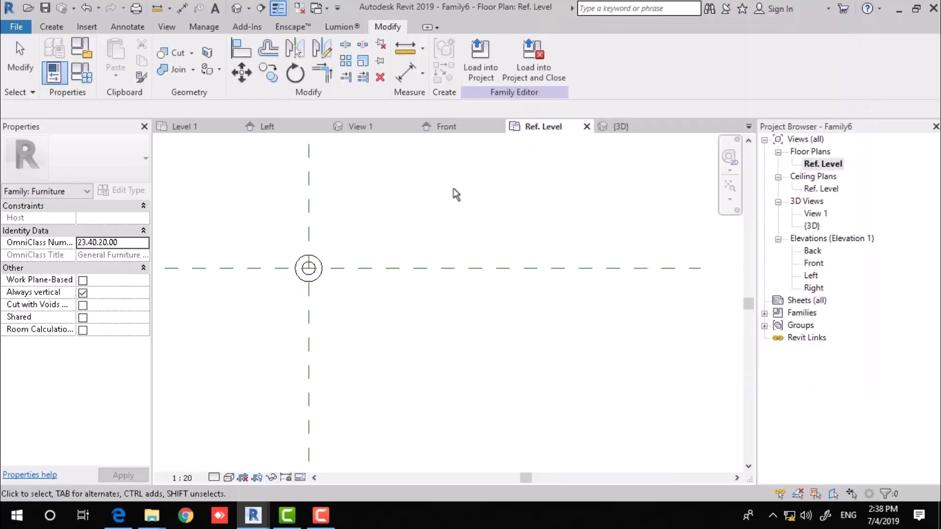
pyautogui.click(237, 7)
pyautogui.moveTo(521, 301); pyautogui.dragTo(405, 267, button='middle')
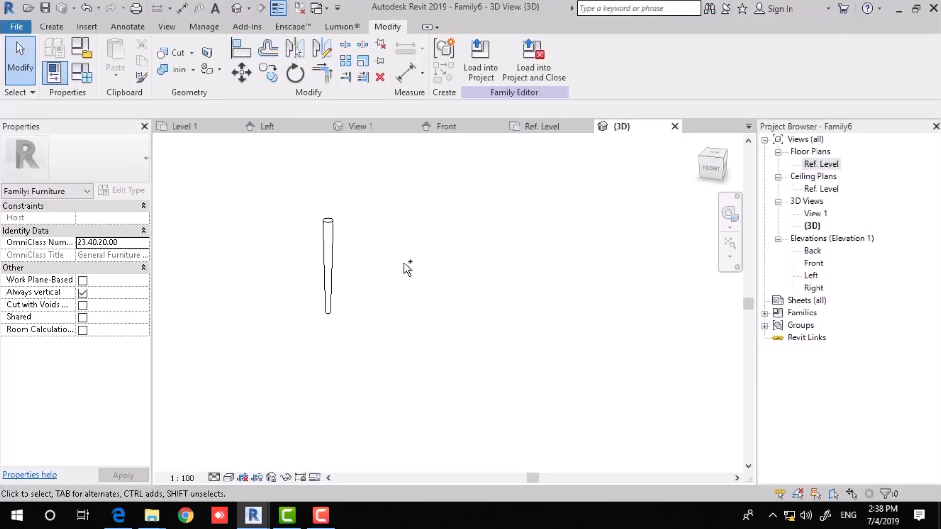
# Save the family as 'leg' and start a new family from Metric Furniture.rft.
pyautogui.hotkey('ctrl', 's')
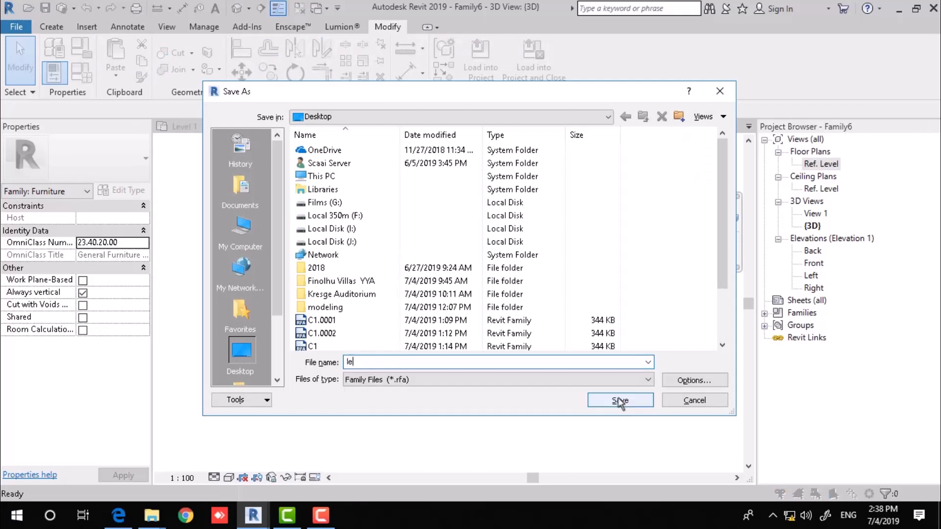
pyautogui.click(620, 401)
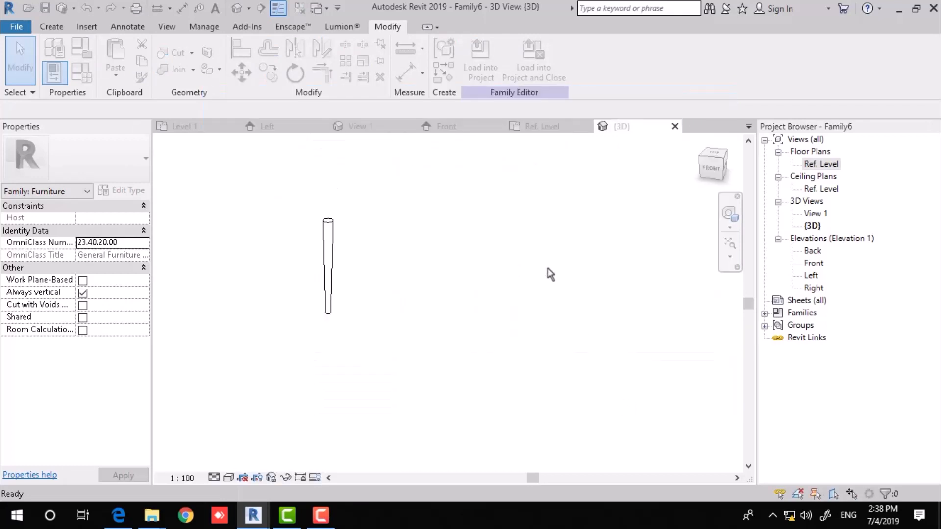
pyautogui.click(17, 27)
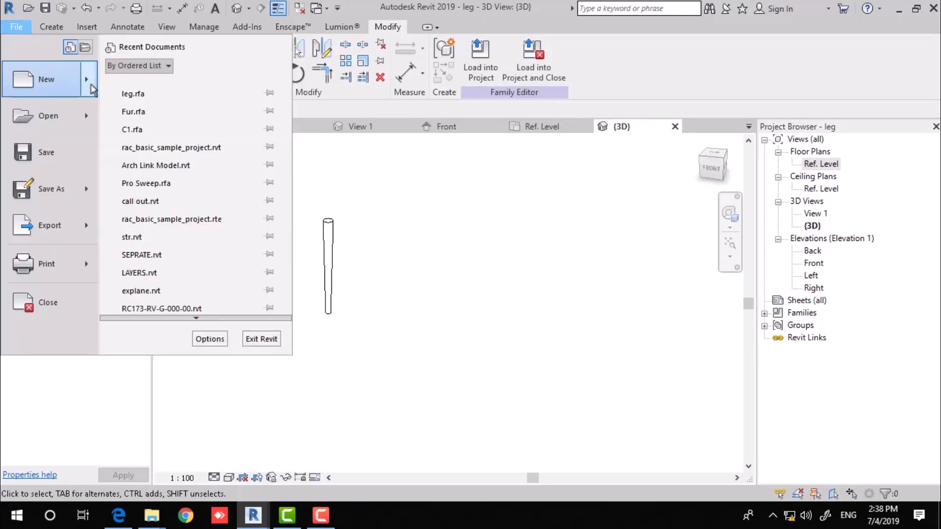
pyautogui.moveTo(92, 88)
pyautogui.click(158, 124)
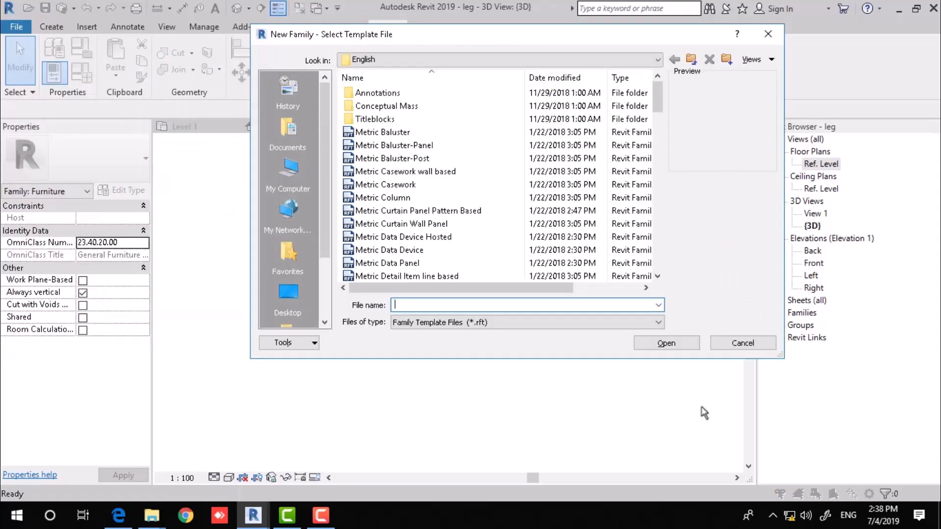
pyautogui.click(399, 210)
pyautogui.scroll(-6, 422, 220)
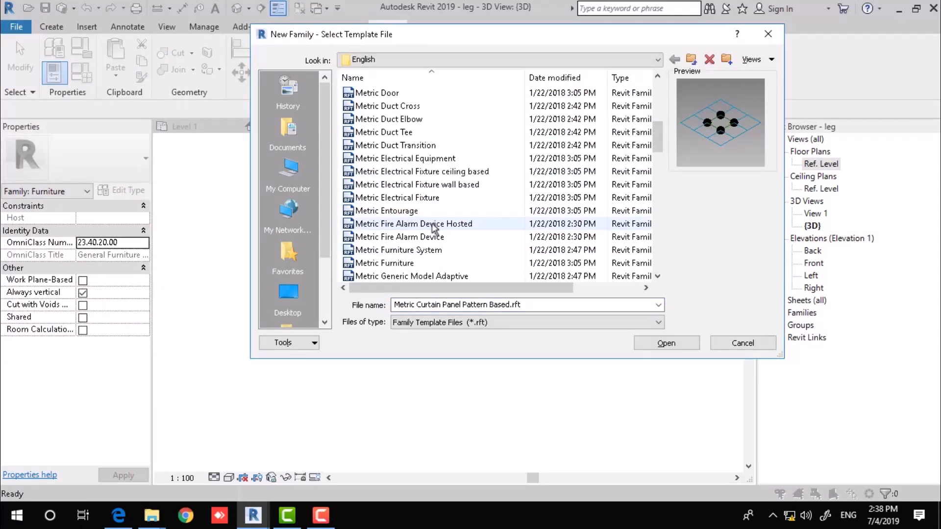
pyautogui.doubleClick(399, 263)
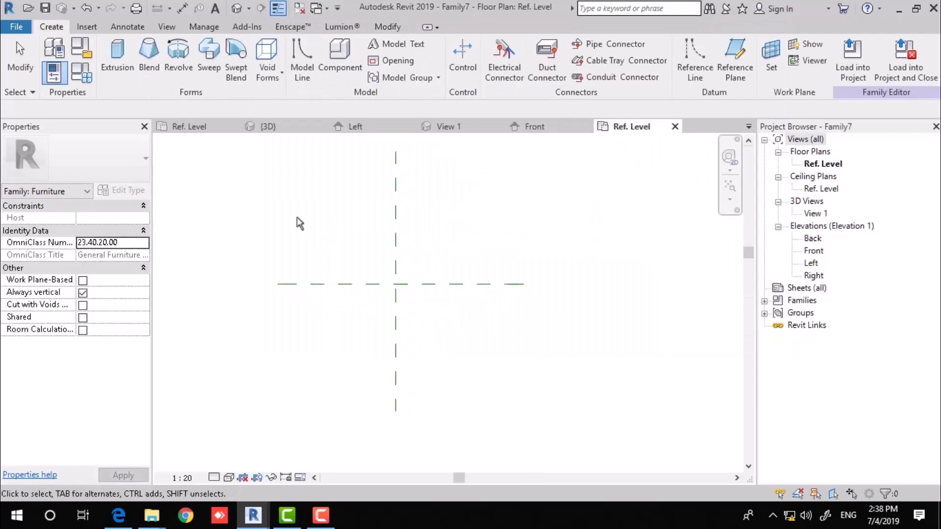
# Load the leg into Family7 and place it 600 and 400 off the reference planes.
pyautogui.click(297, 127)
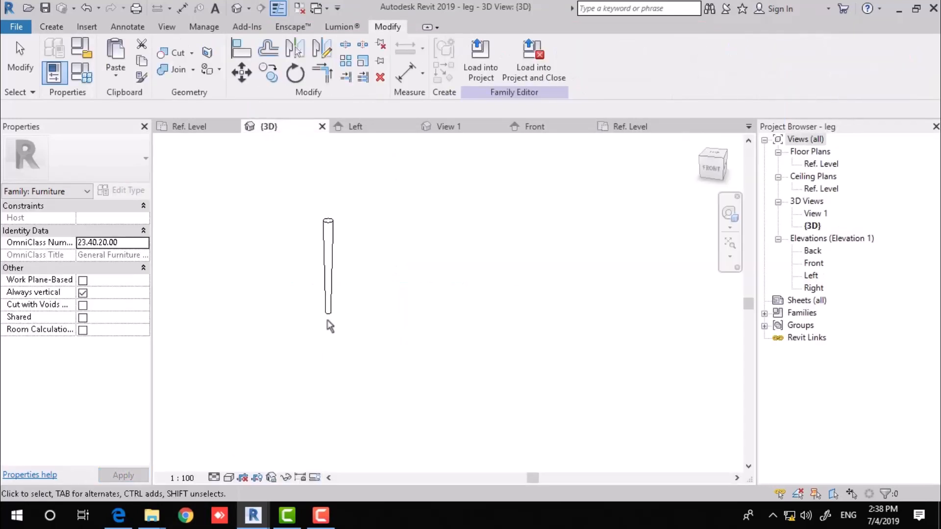
pyautogui.click(481, 69)
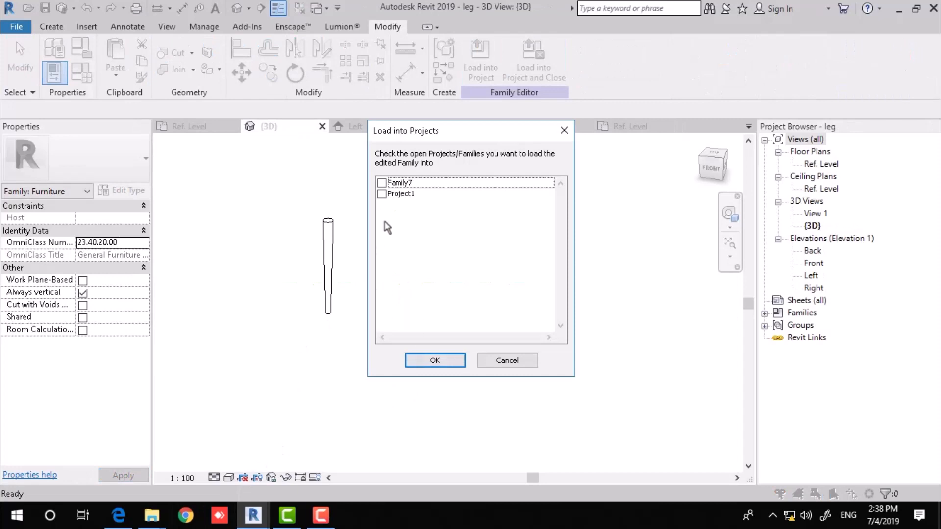
pyautogui.click(382, 183)
pyautogui.click(434, 363)
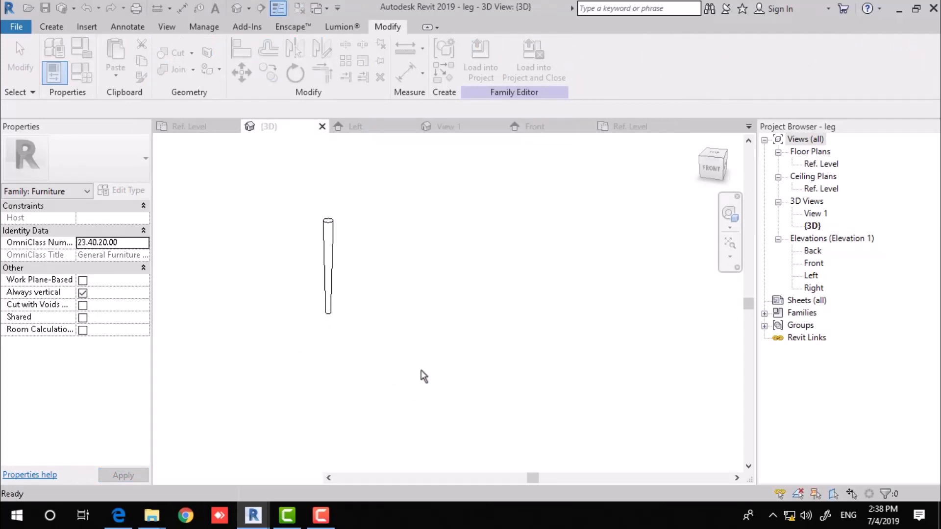
pyautogui.moveTo(438, 331); pyautogui.dragTo(502, 367, button='middle')
pyautogui.click(450, 254)
pyautogui.press('Escape')
pyautogui.press('Escape')
pyautogui.click(491, 294)
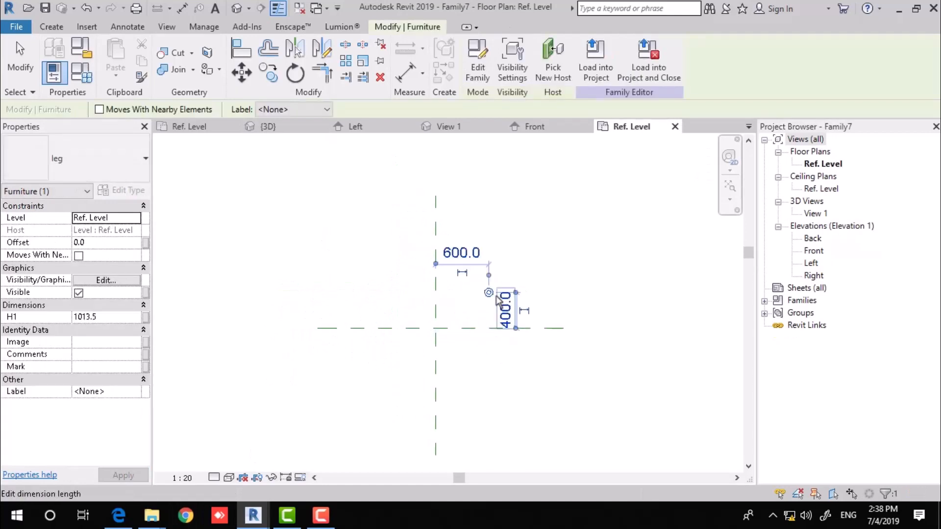
pyautogui.moveTo(490, 294); pyautogui.dragTo(614, 293)
pyautogui.click(527, 423)
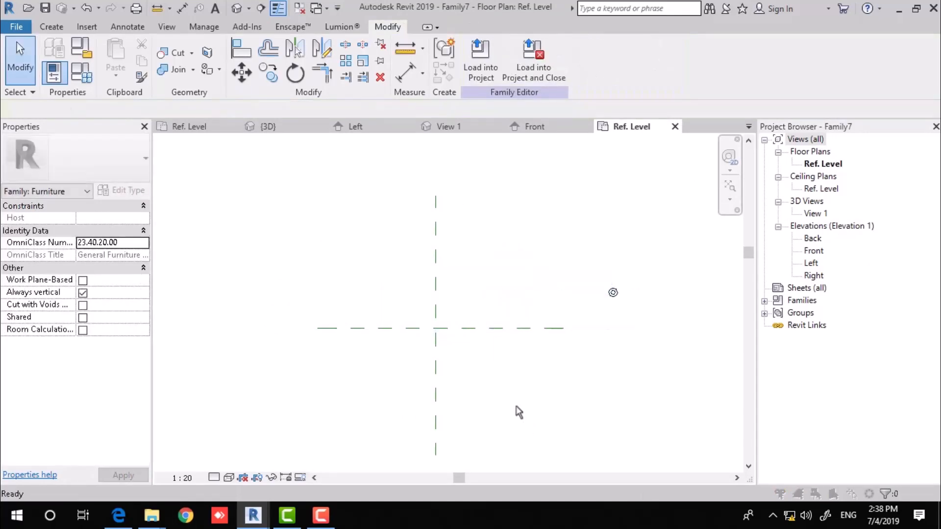
# Save the new family as 'Table'.
pyautogui.hotkey('ctrl', 's')
pyautogui.write('Table')
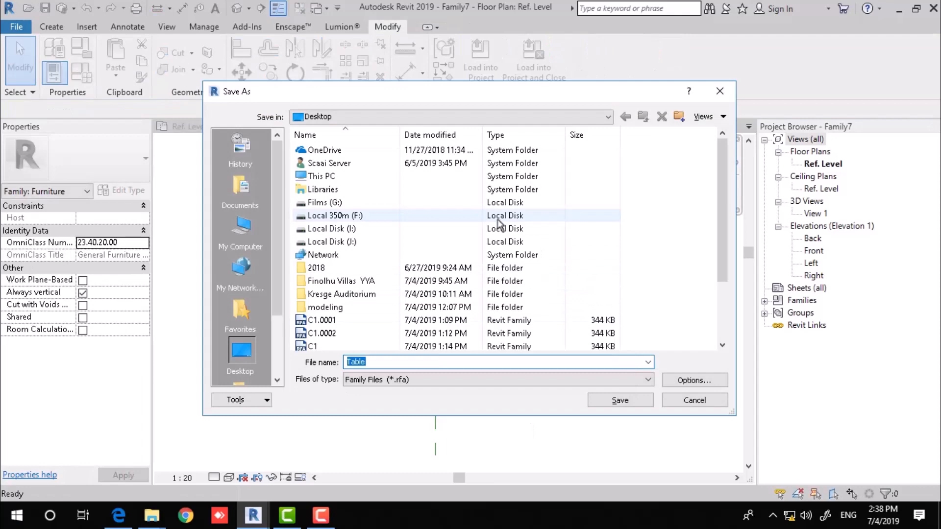
pyautogui.press('Return')
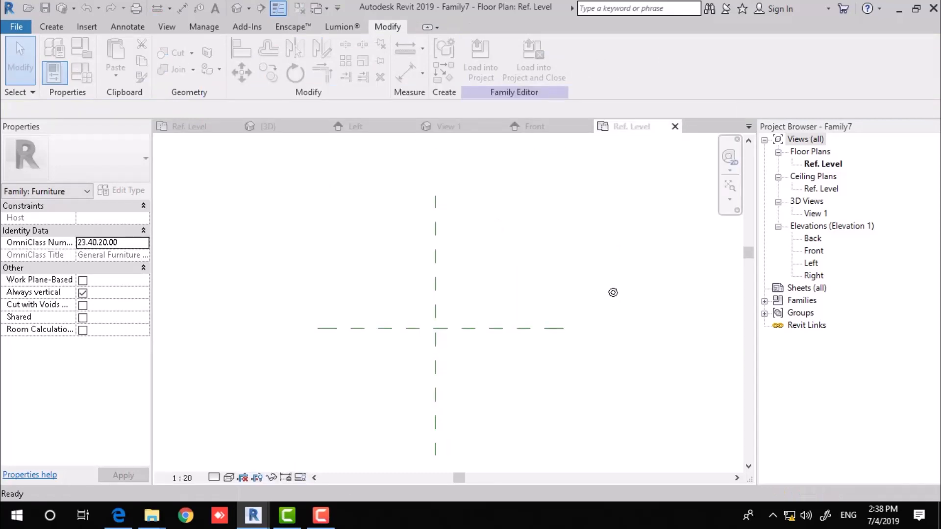
pyautogui.click(49, 27)
# Sketch an extrusion circle of radius 800 centred on the reference plane intersection.
pyautogui.click(113, 56)
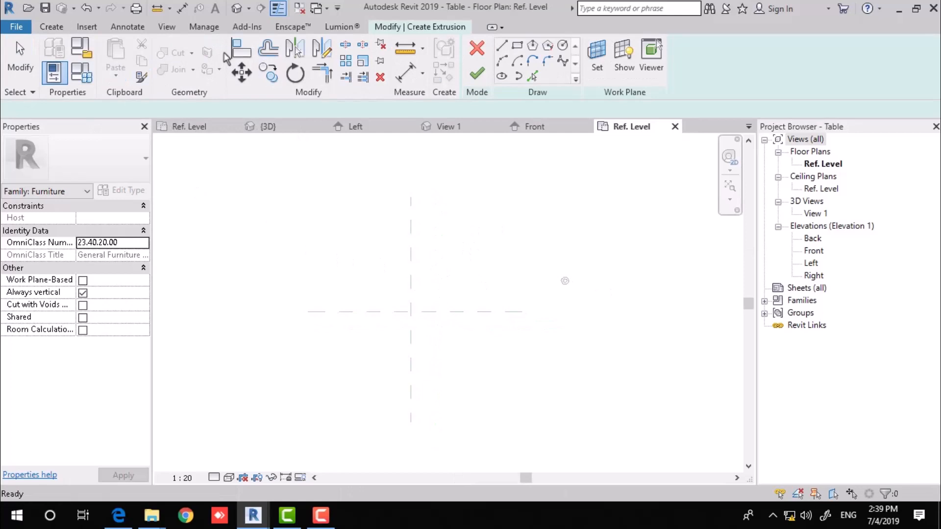
pyautogui.click(563, 45)
pyautogui.click(411, 312)
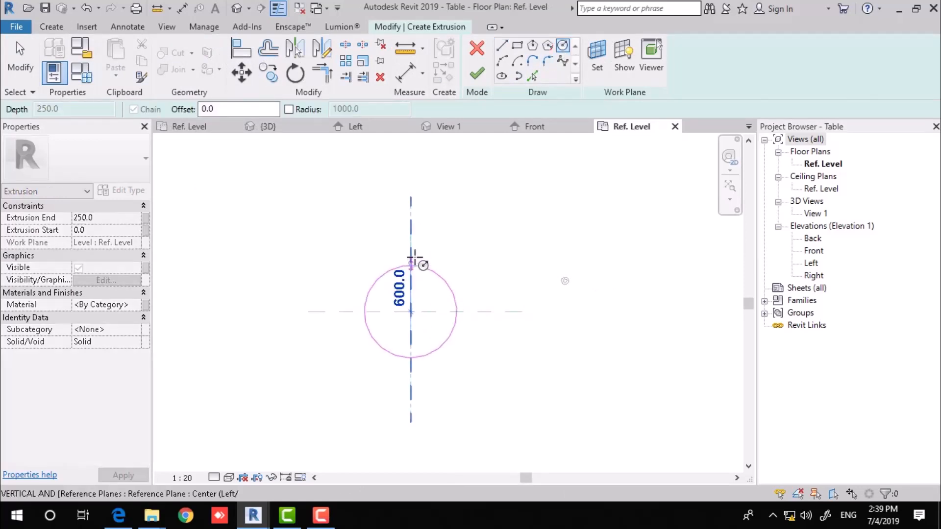
pyautogui.click(435, 249)
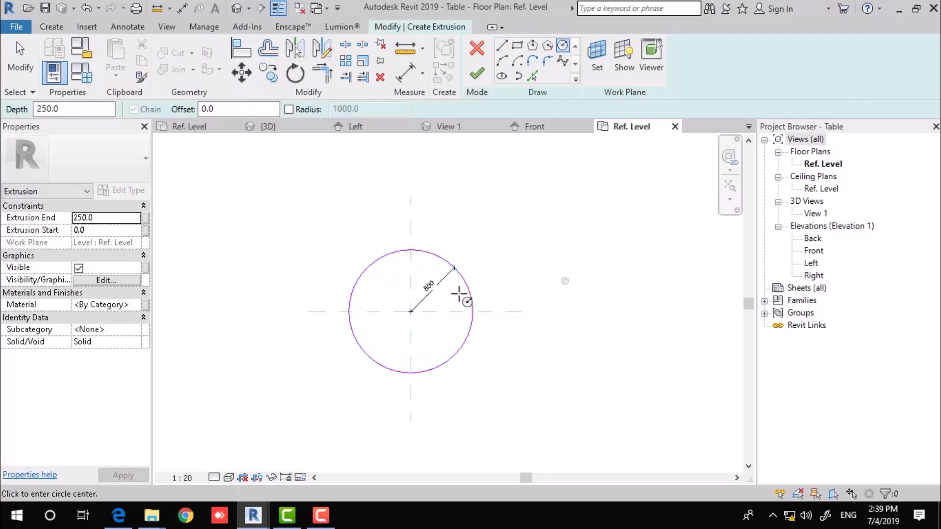
pyautogui.press('Escape')
# Label the circle's radius with new parameter R and finish the tabletop extrusion.
pyautogui.click(429, 285)
pyautogui.click(611, 61)
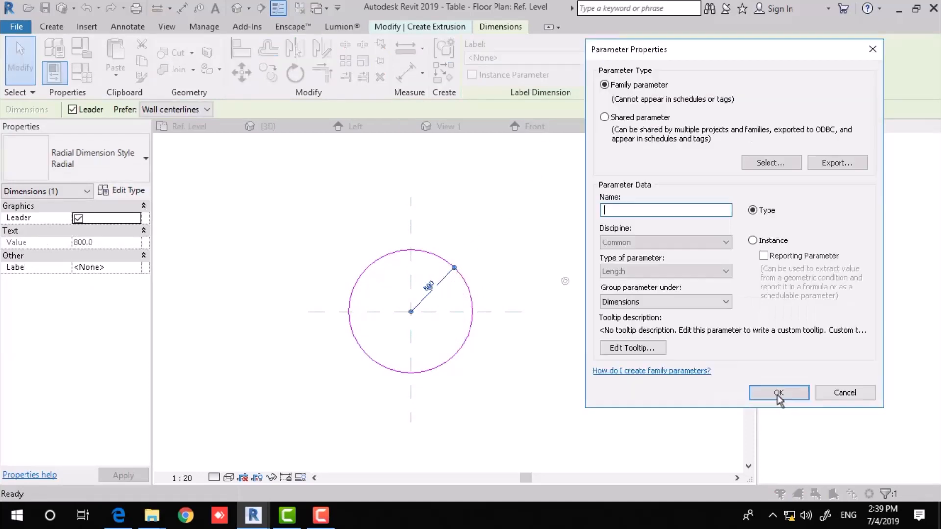
pyautogui.click(779, 393)
pyautogui.write('R')
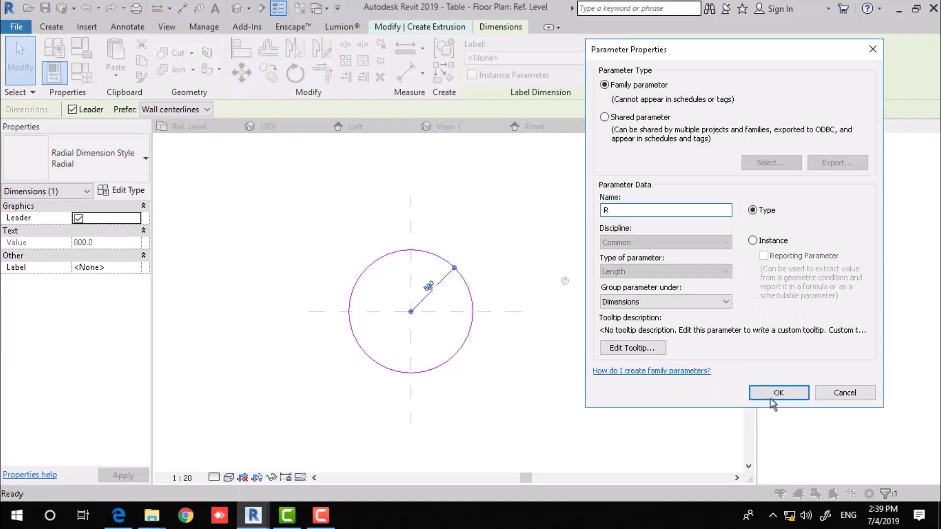
pyautogui.click(779, 393)
pyautogui.click(494, 220)
pyautogui.scroll(1, 478, 197)
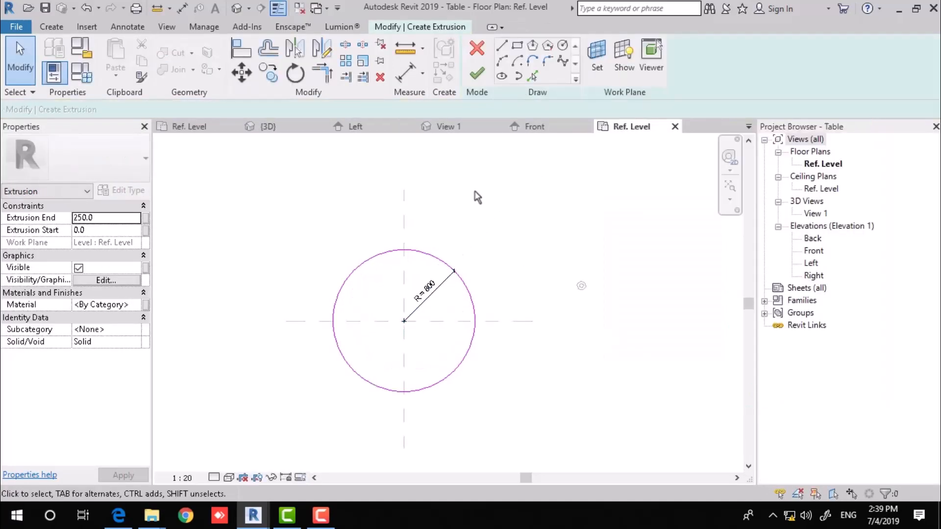
pyautogui.click(477, 73)
pyautogui.press('Escape')
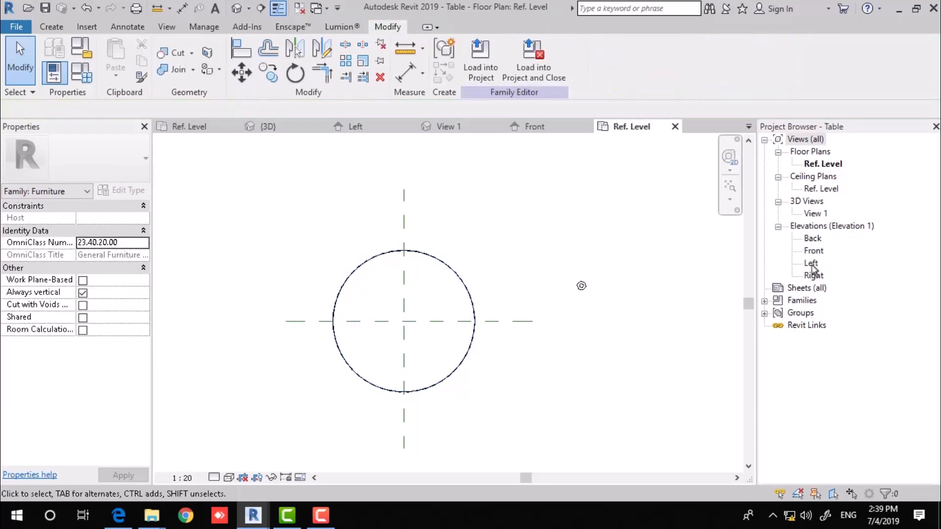
# In the Left elevation, draw a horizontal reference plane above the tabletop.
pyautogui.doubleClick(811, 263)
pyautogui.scroll(-2, 470, 339)
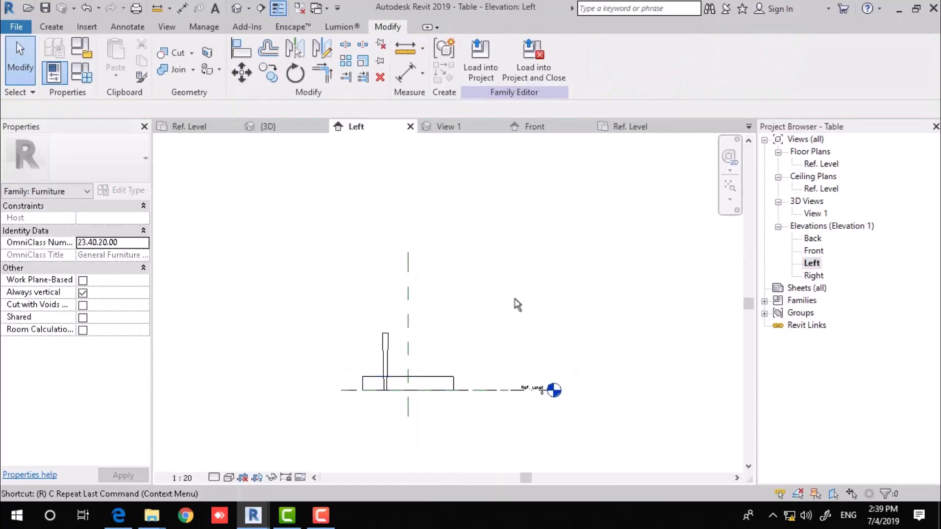
pyautogui.moveTo(525, 276); pyautogui.dragTo(459, 305, button='middle')
pyautogui.press('r')
pyautogui.press('p')
pyautogui.click(511, 281)
pyautogui.click(269, 281)
pyautogui.press('Escape')
pyautogui.press('Escape')
# Dimension the plane's 1948 height from Ref. Level and label it as parameter H.
pyautogui.press('d')
pyautogui.press('i')
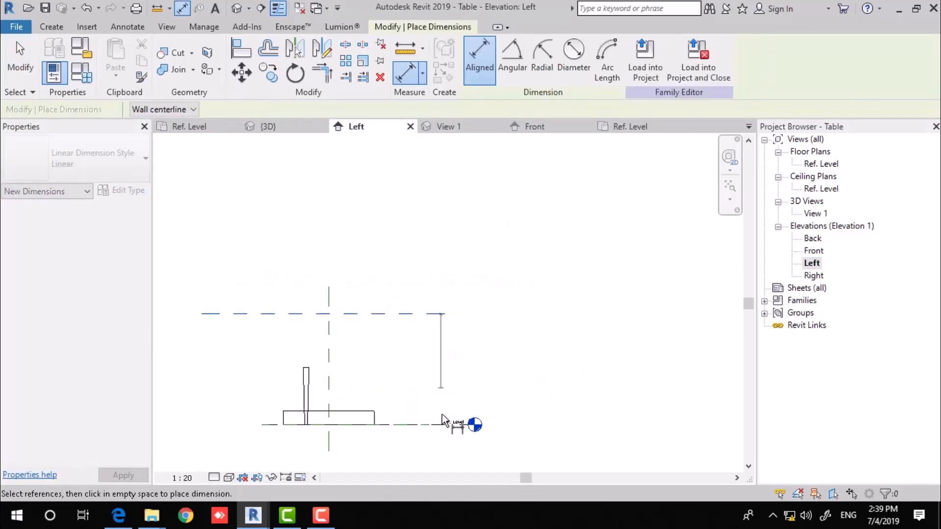
pyautogui.click(416, 423)
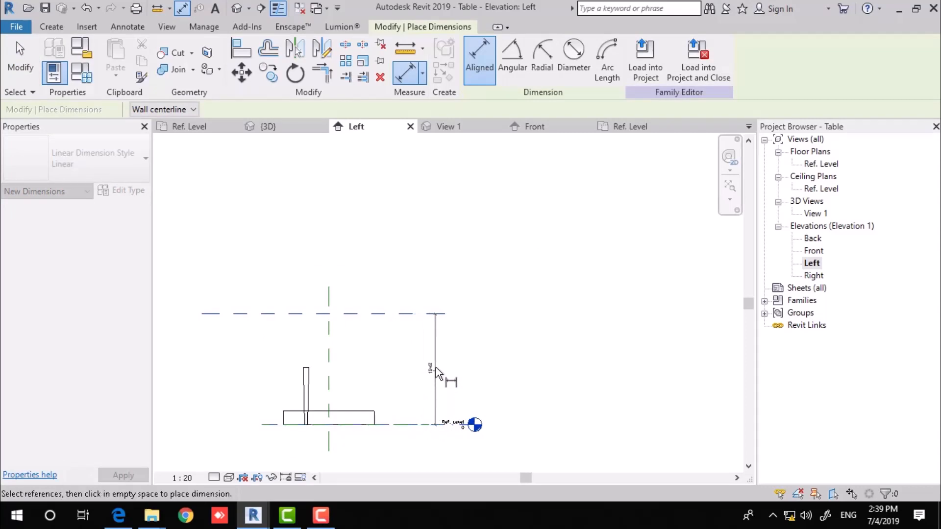
pyautogui.click(430, 340)
pyautogui.moveTo(522, 332); pyautogui.dragTo(545, 331, button='middle')
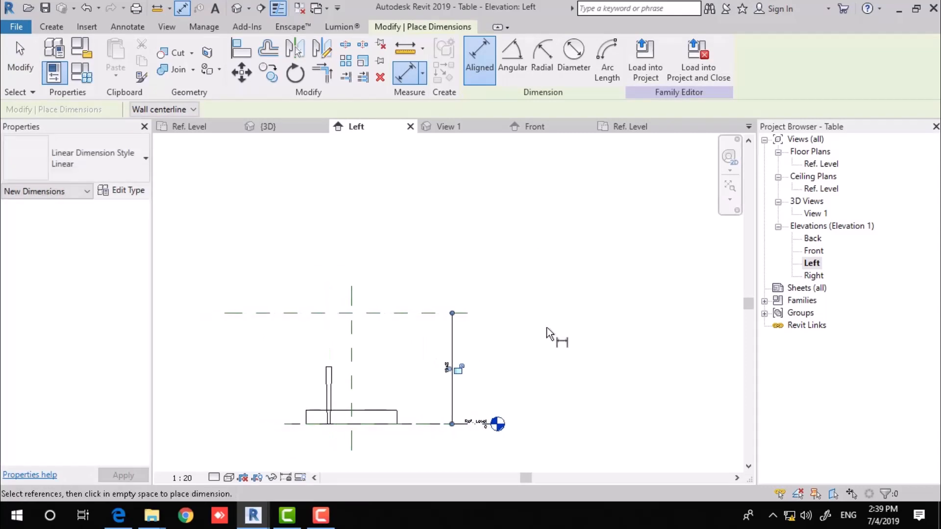
pyautogui.press('Escape')
pyautogui.press('Escape')
pyautogui.moveTo(445, 360); pyautogui.dragTo(501, 321, button='middle')
pyautogui.scroll(1, 501, 321)
pyautogui.scroll(1, 502, 326)
pyautogui.click(511, 326)
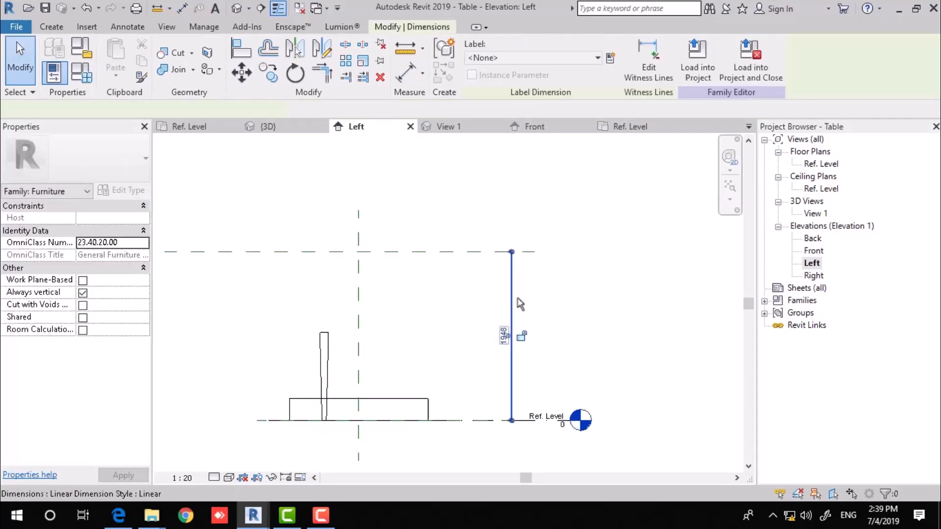
pyautogui.click(610, 58)
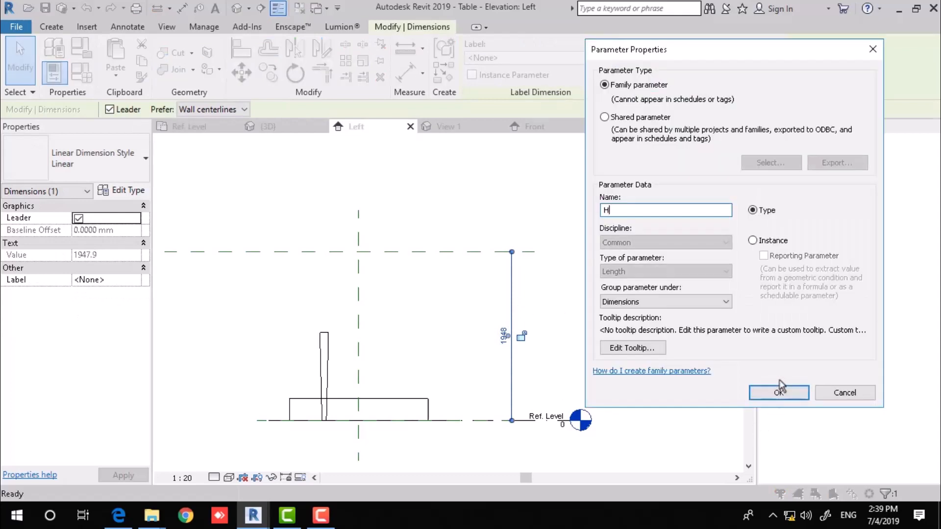
pyautogui.click(780, 389)
pyautogui.click(433, 318)
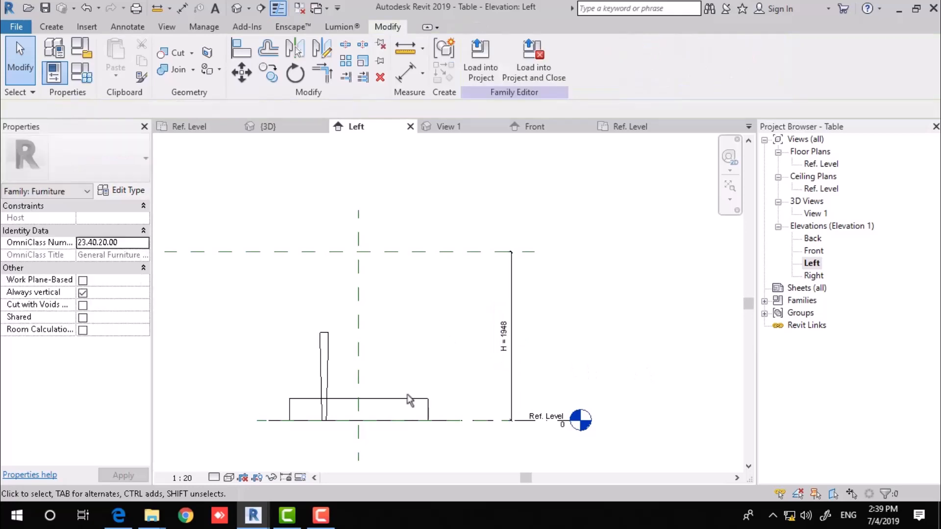
# Set the tabletop extrusion's depth to 70 and remove the constraints blocking it.
pyautogui.click(408, 398)
pyautogui.moveTo(359, 394); pyautogui.dragTo(361, 252)
pyautogui.moveTo(357, 418); pyautogui.dragTo(362, 271)
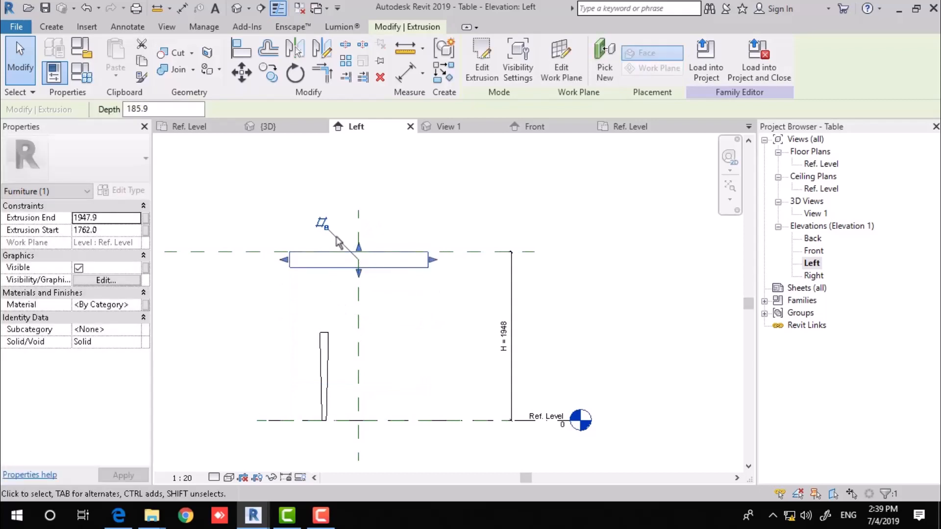
pyautogui.scroll(3, 387, 245)
pyautogui.click(147, 109)
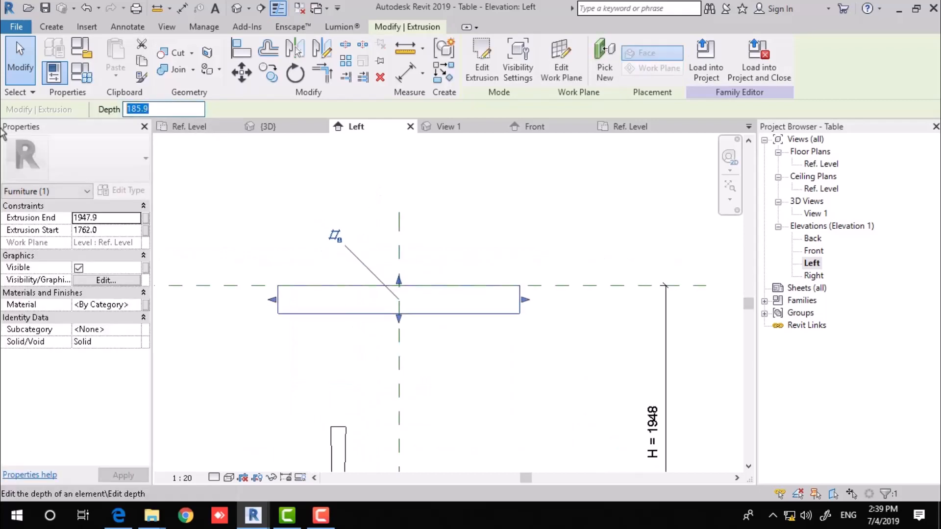
pyautogui.write('70')
pyautogui.press('Return')
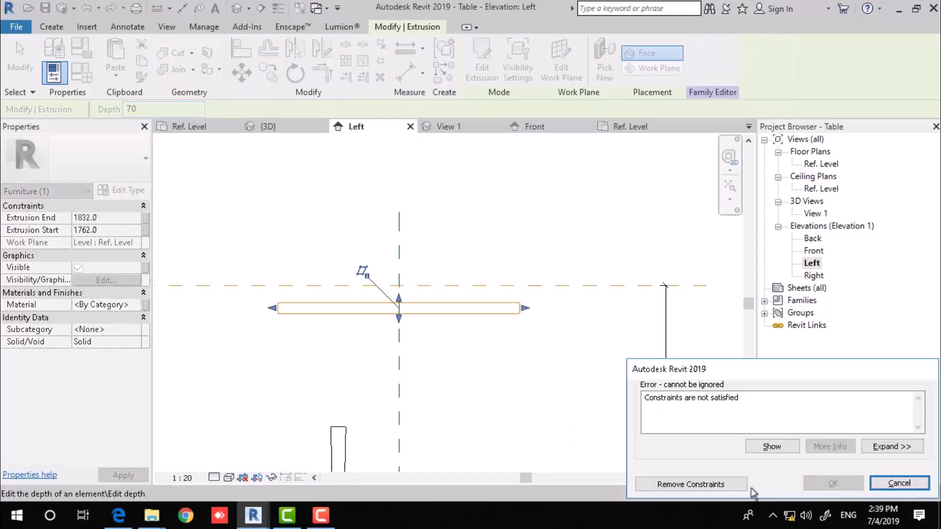
pyautogui.click(735, 485)
pyautogui.click(441, 293)
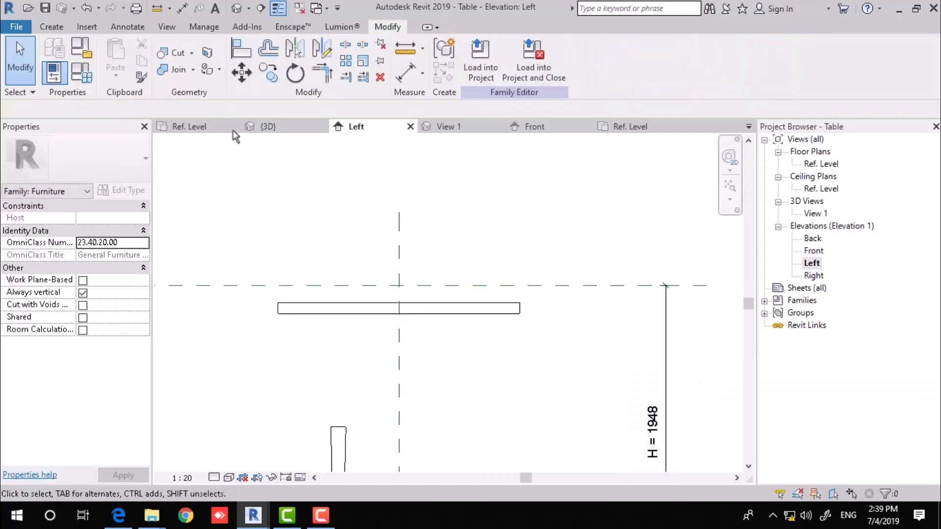
# Move the tabletop up so its top face sits on the H reference plane.
pyautogui.click(444, 304)
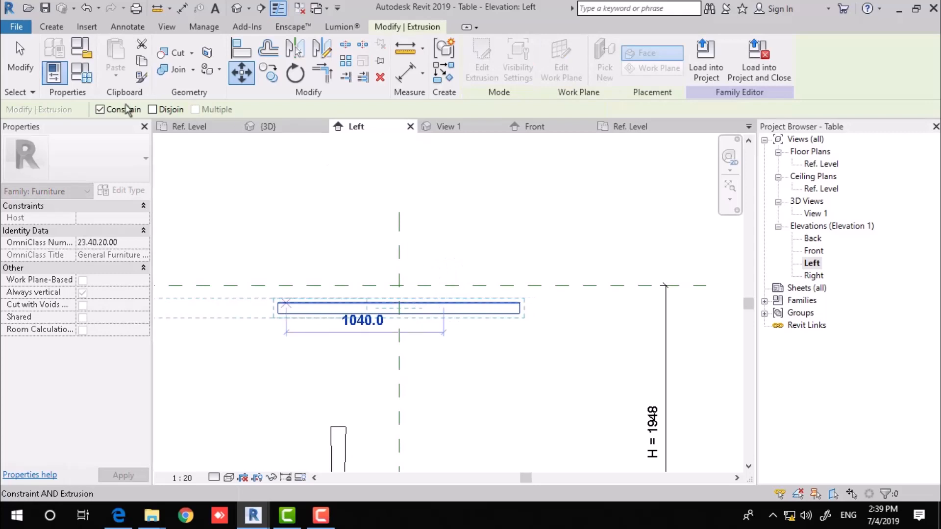
pyautogui.click(125, 108)
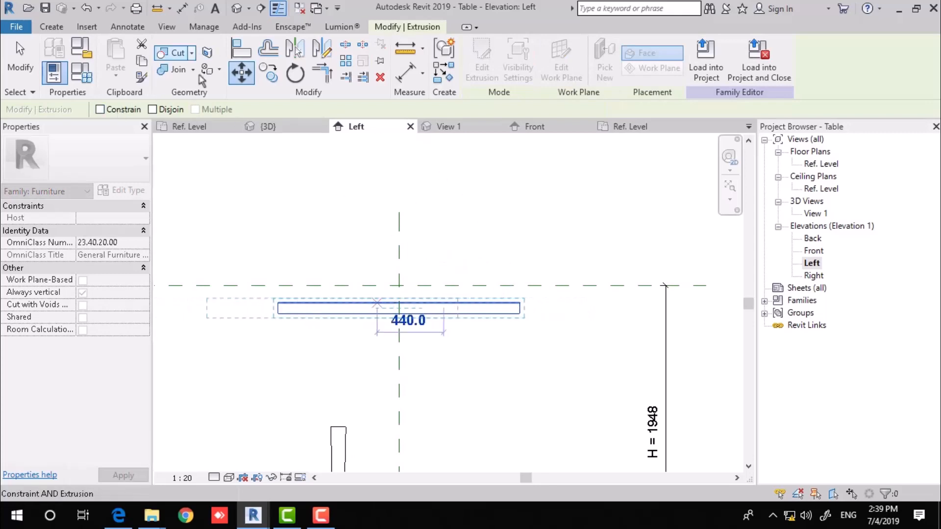
pyautogui.click(274, 76)
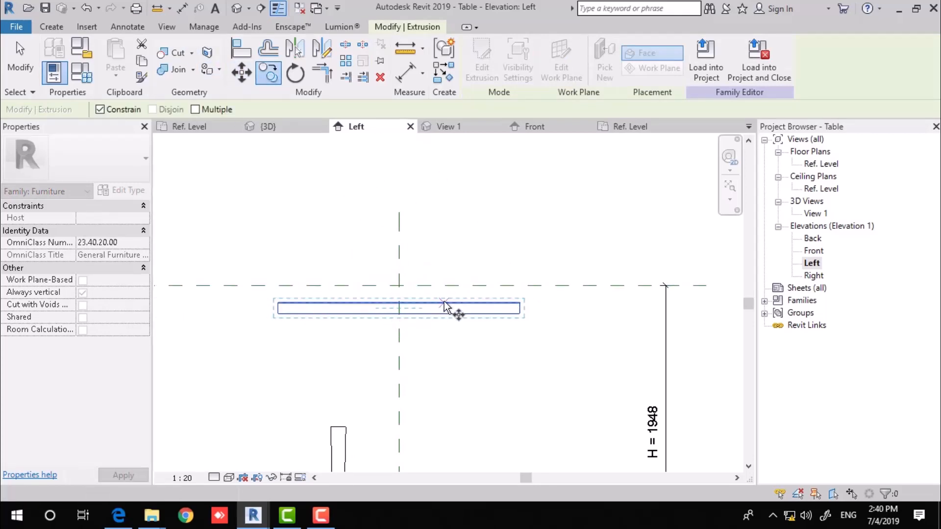
pyautogui.click(444, 302)
pyautogui.press('Escape')
pyautogui.press('Escape')
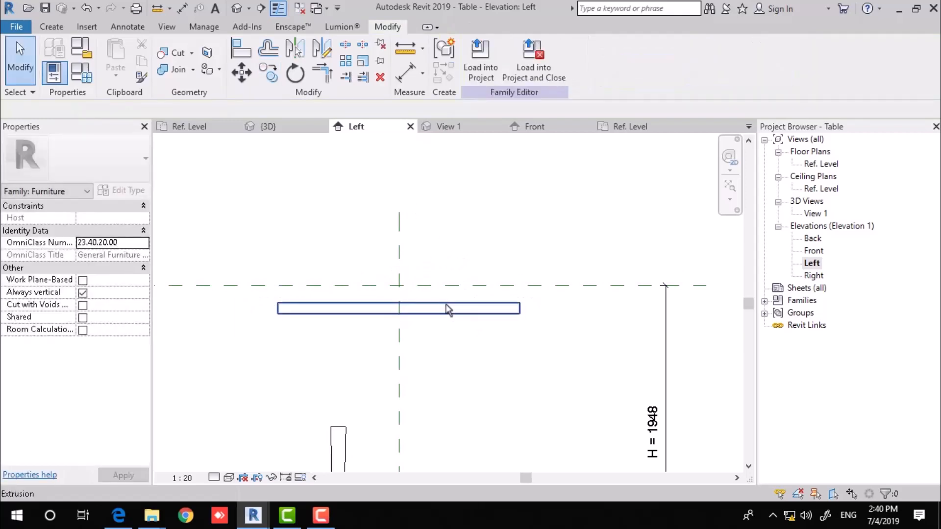
pyautogui.click(448, 310)
pyautogui.click(274, 76)
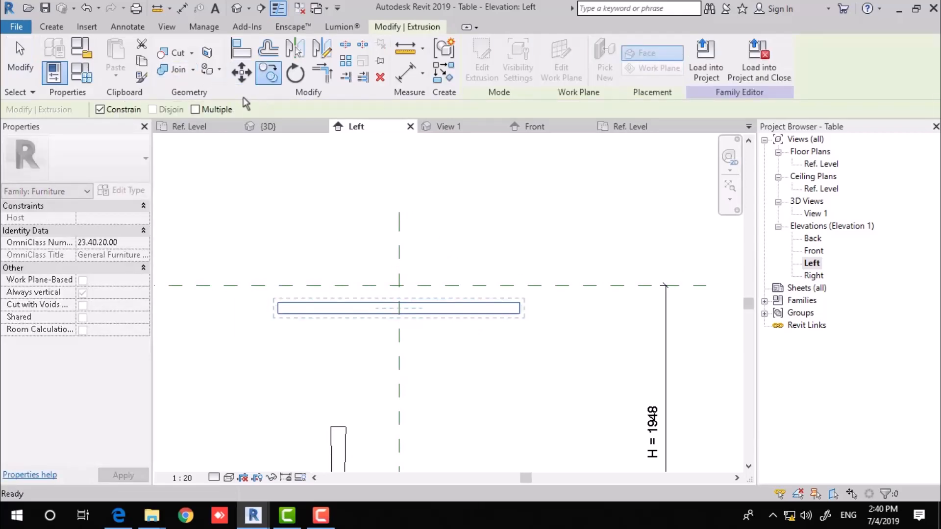
pyautogui.click(237, 68)
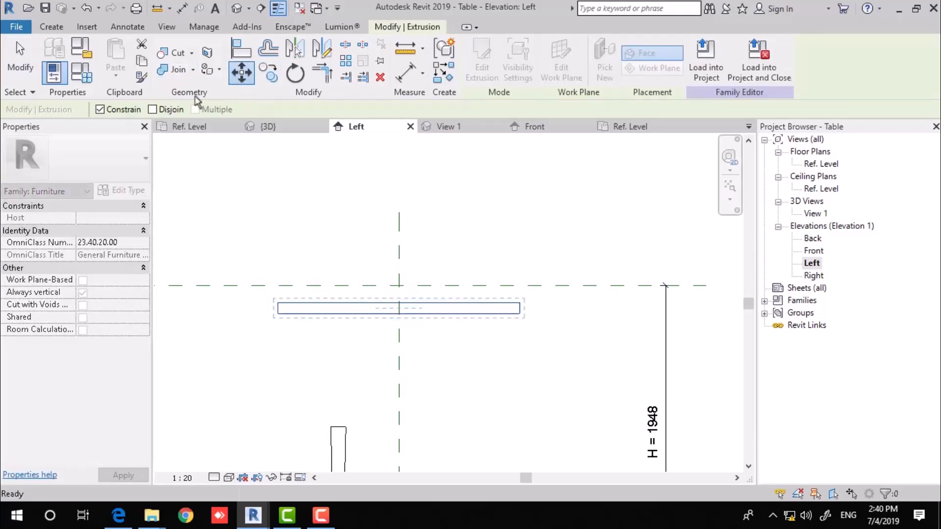
pyautogui.click(436, 303)
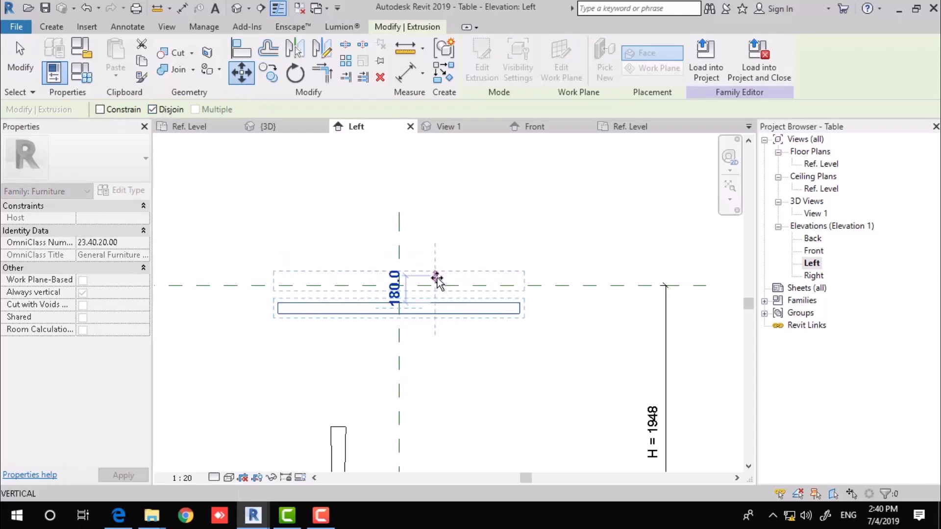
pyautogui.click(432, 286)
pyautogui.scroll(5, 388, 292)
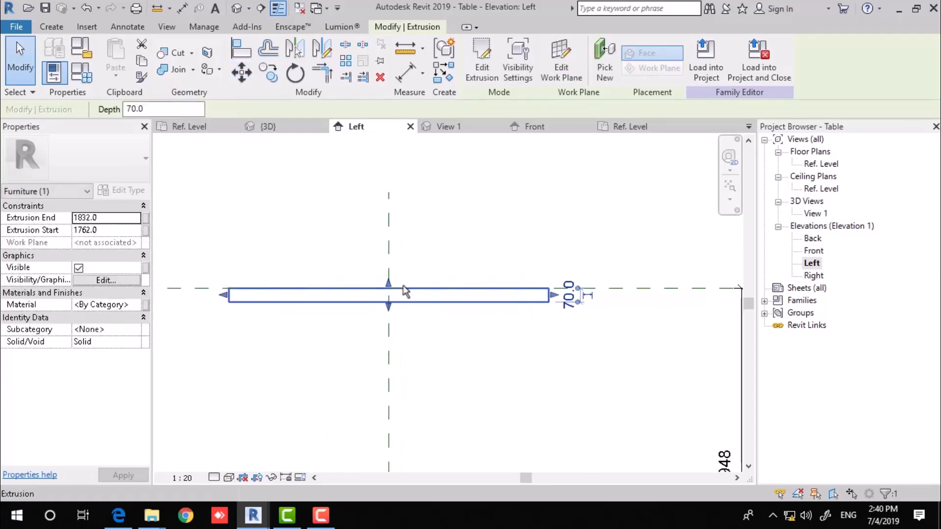
pyautogui.moveTo(374, 297); pyautogui.dragTo(374, 292)
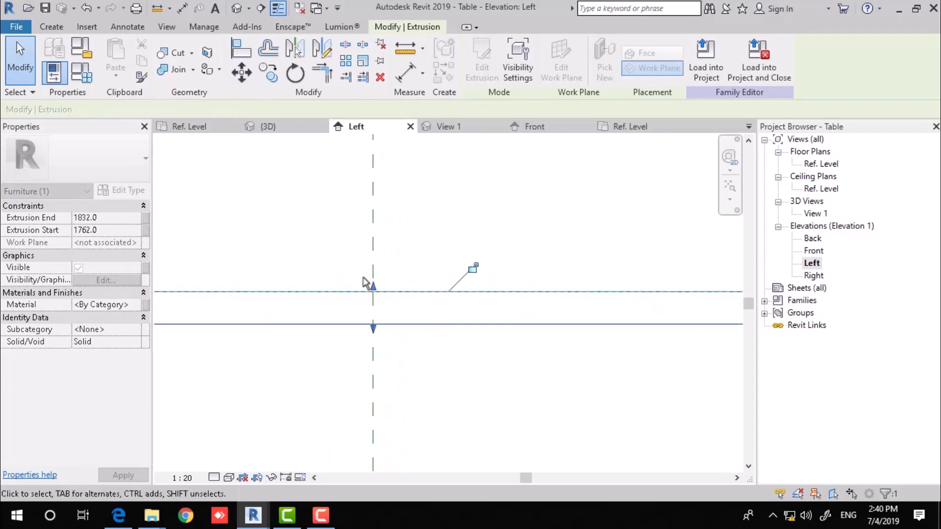
pyautogui.click(463, 189)
pyautogui.scroll(-5, 490, 245)
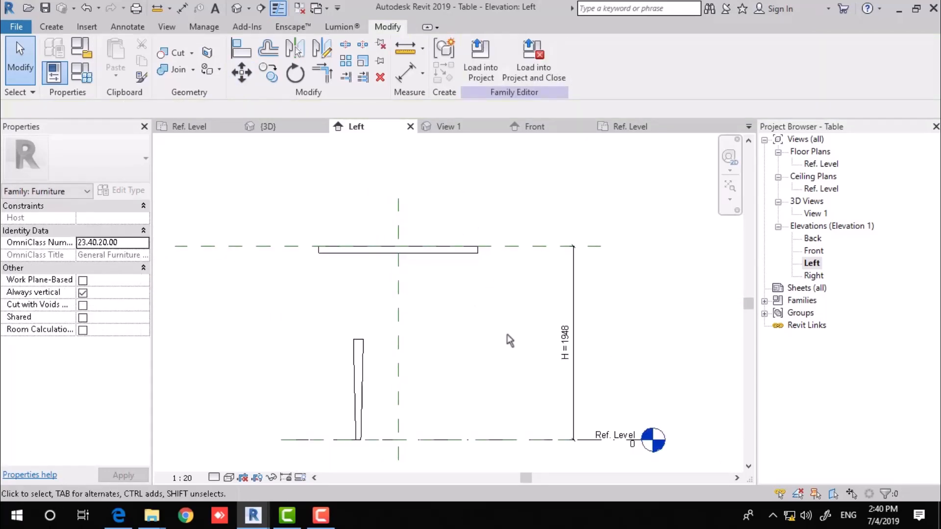
pyautogui.moveTo(493, 314); pyautogui.dragTo(369, 258, button='middle')
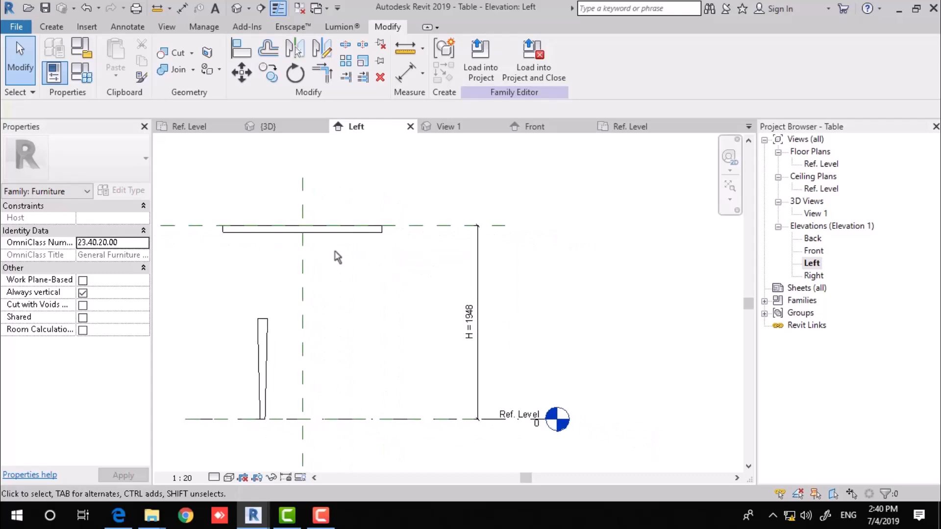
pyautogui.click(81, 72)
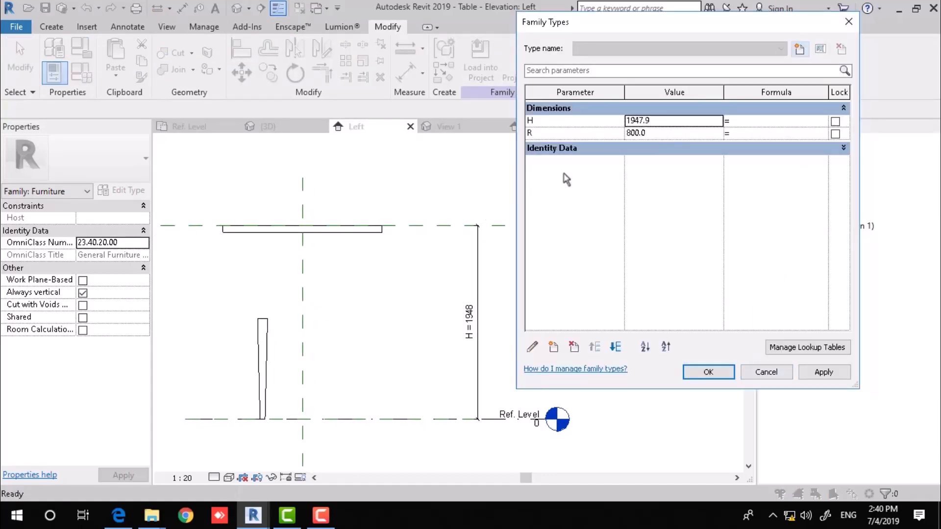
pyautogui.click(683, 127)
pyautogui.write('1200')
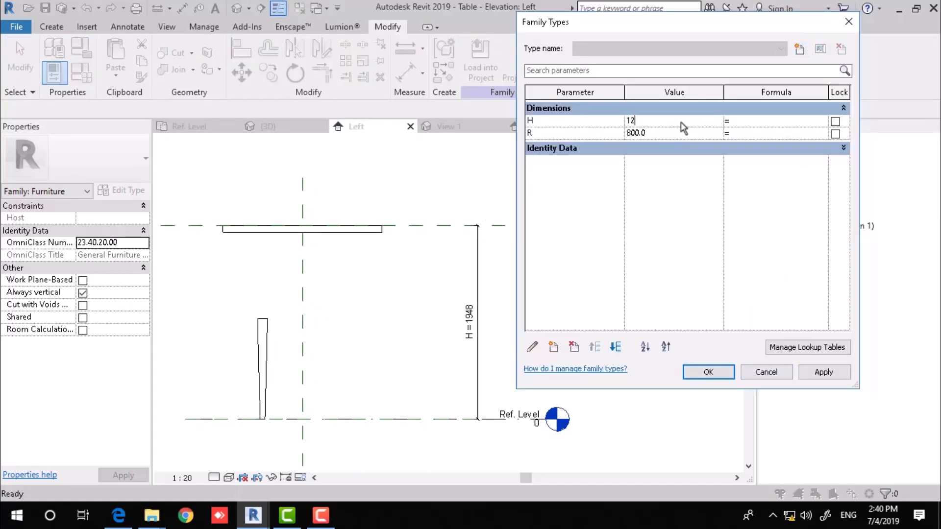
pyautogui.click(832, 374)
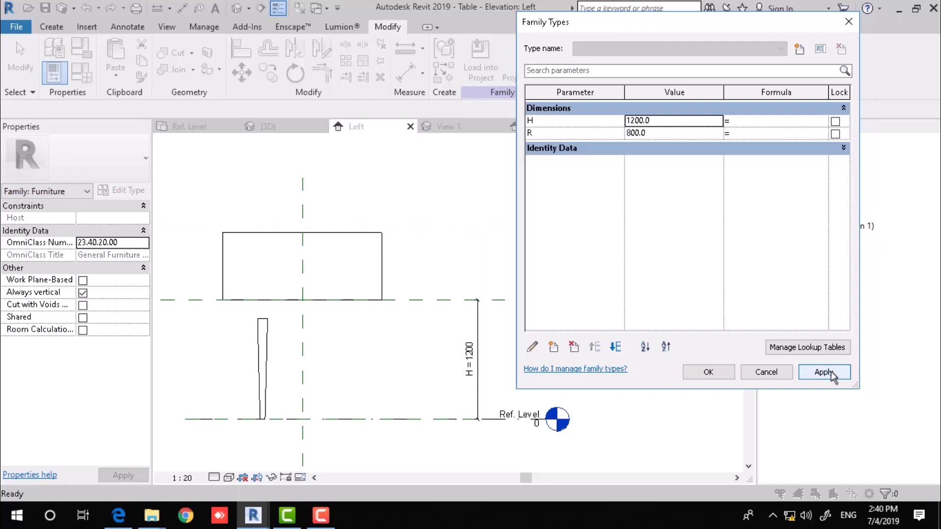
pyautogui.click(766, 371)
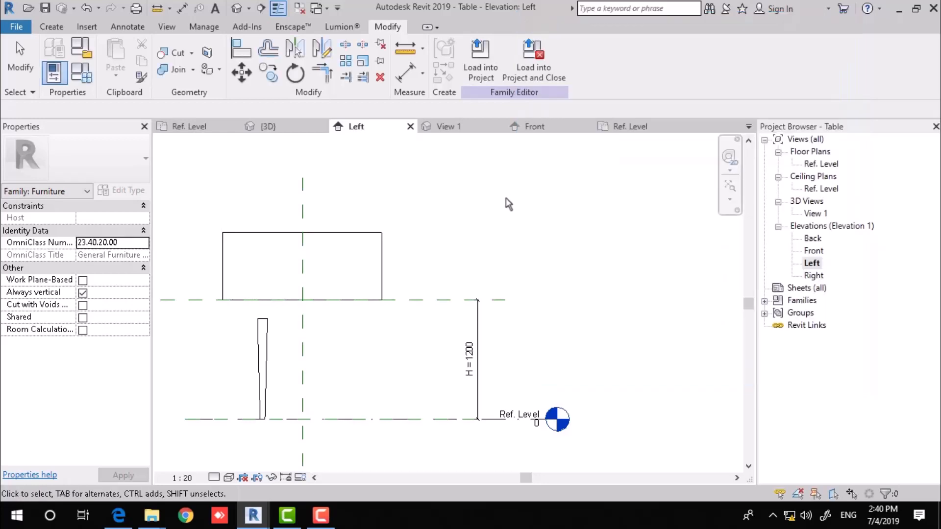
pyautogui.moveTo(447, 231); pyautogui.dragTo(474, 268, button='middle')
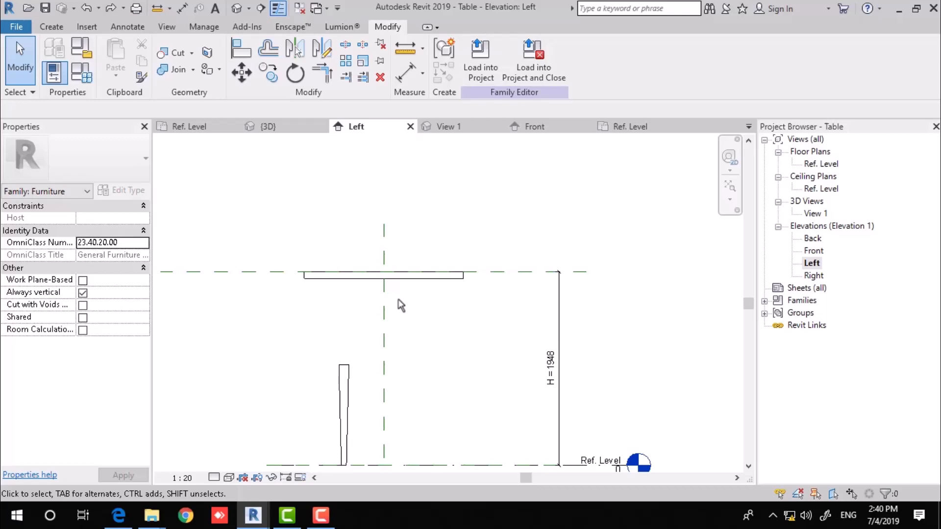
# Draw a reference plane along the tabletop's underside and dimension the 70 gap with DI.
pyautogui.press('r')
pyautogui.press('p')
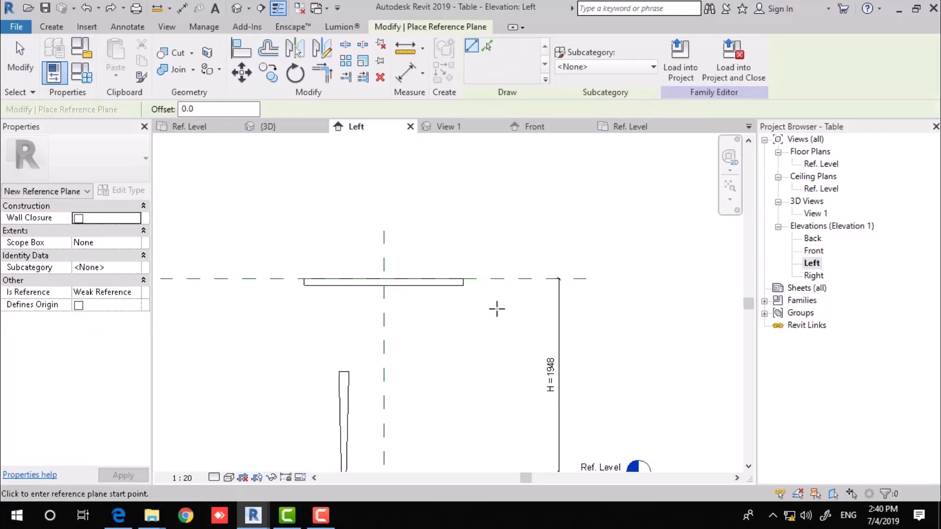
pyautogui.click(463, 285)
pyautogui.click(205, 285)
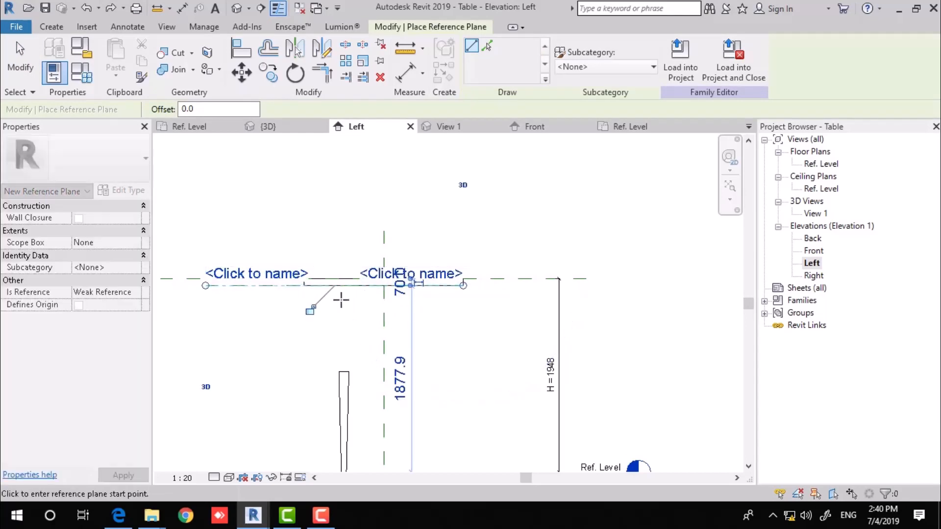
pyautogui.click(310, 311)
pyautogui.moveTo(263, 294); pyautogui.dragTo(313, 307, button='middle')
pyautogui.press('Escape')
pyautogui.press('Escape')
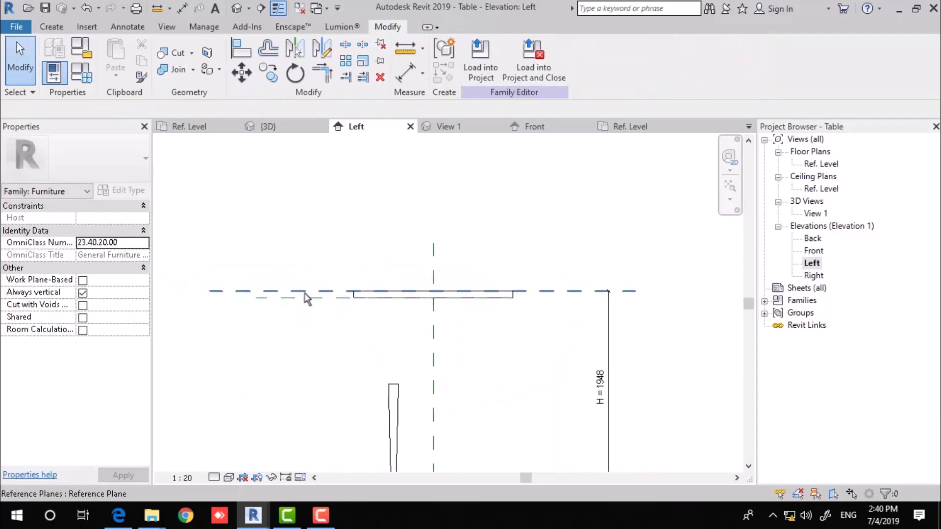
pyautogui.press('d')
pyautogui.press('i')
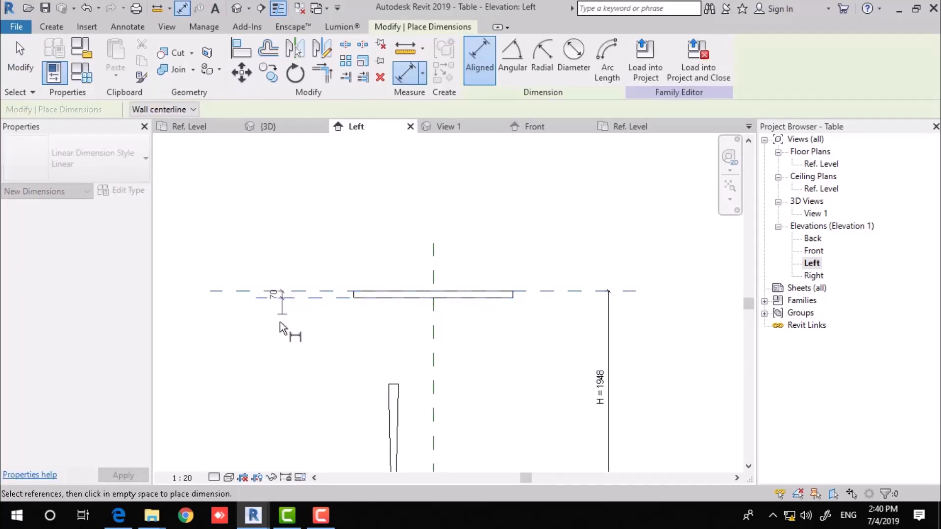
pyautogui.click(282, 324)
pyautogui.scroll(5, 300, 289)
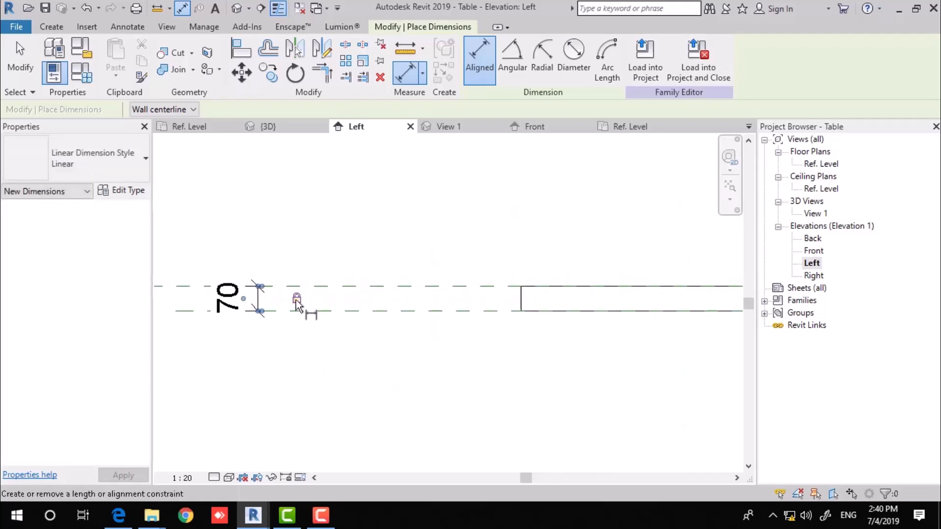
pyautogui.scroll(-6, 297, 303)
pyautogui.press('Escape')
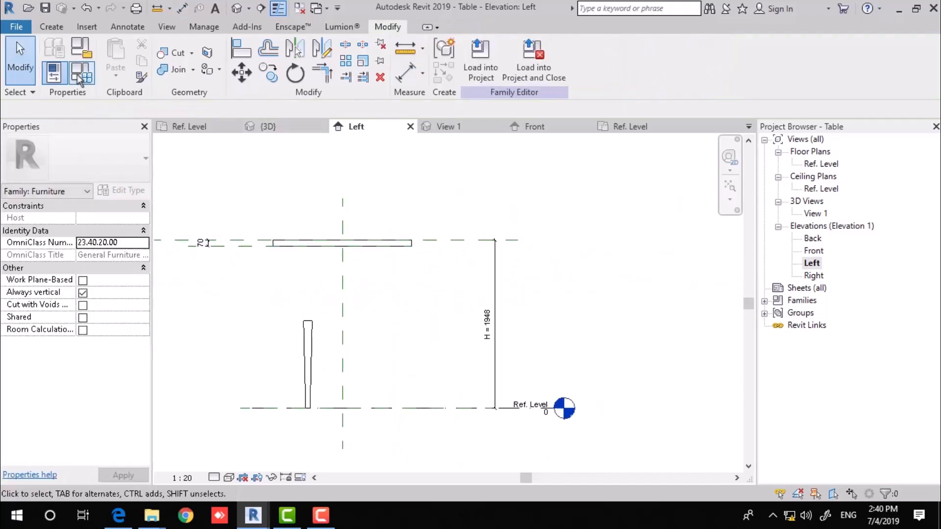
# Flex the table height H to 1200 in Family Types.
pyautogui.click(81, 74)
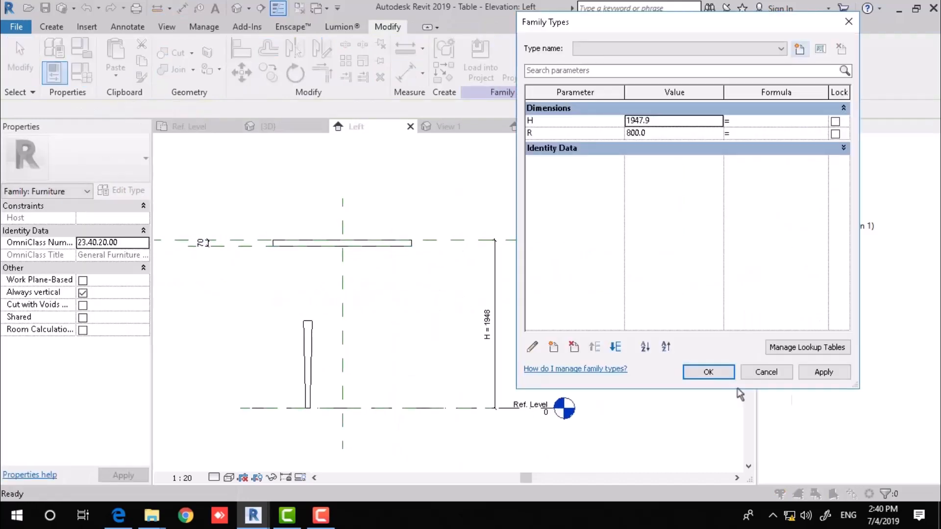
pyautogui.doubleClick(673, 125)
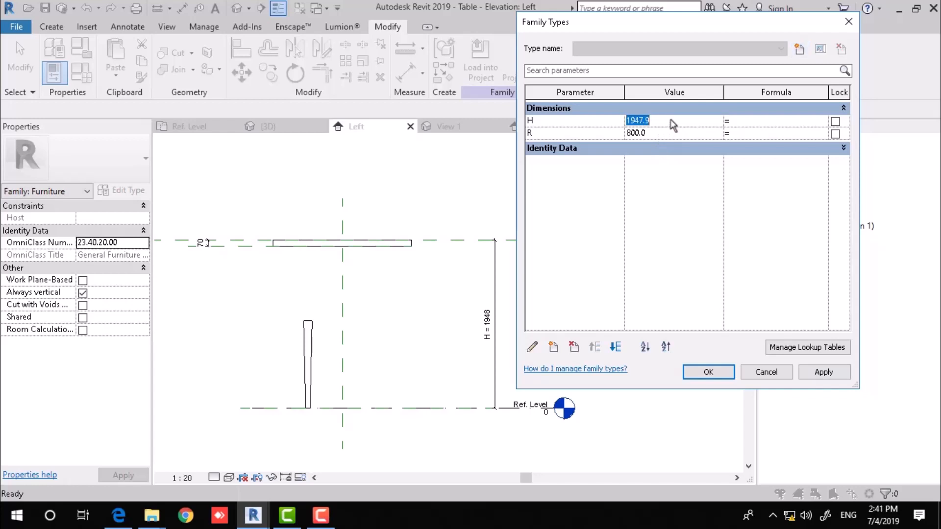
pyautogui.write('1200')
pyautogui.click(809, 375)
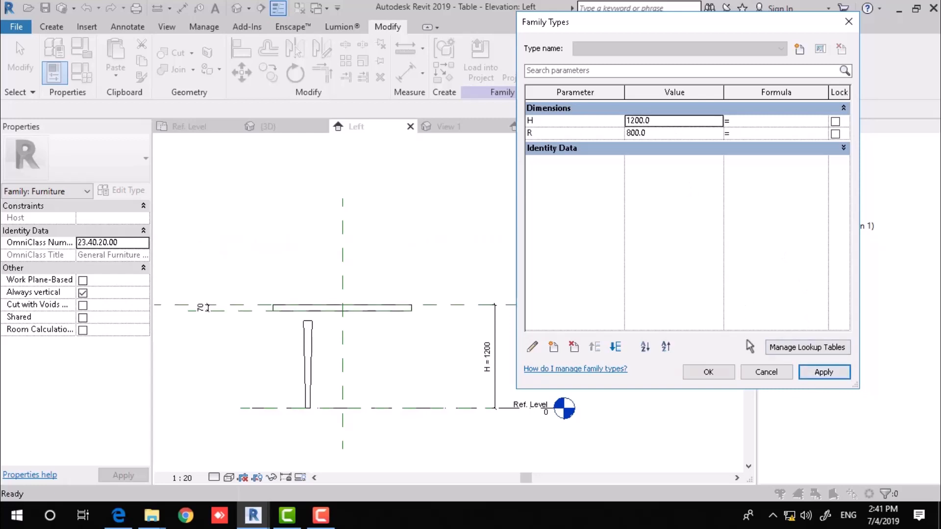
pyautogui.click(709, 372)
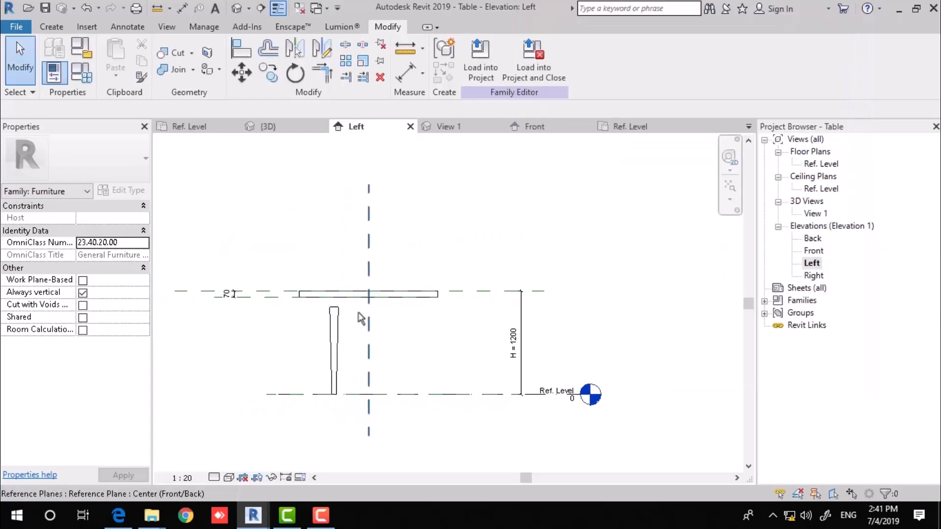
pyautogui.click(369, 339)
pyautogui.scroll(1, 350, 331)
pyautogui.scroll(1, 348, 328)
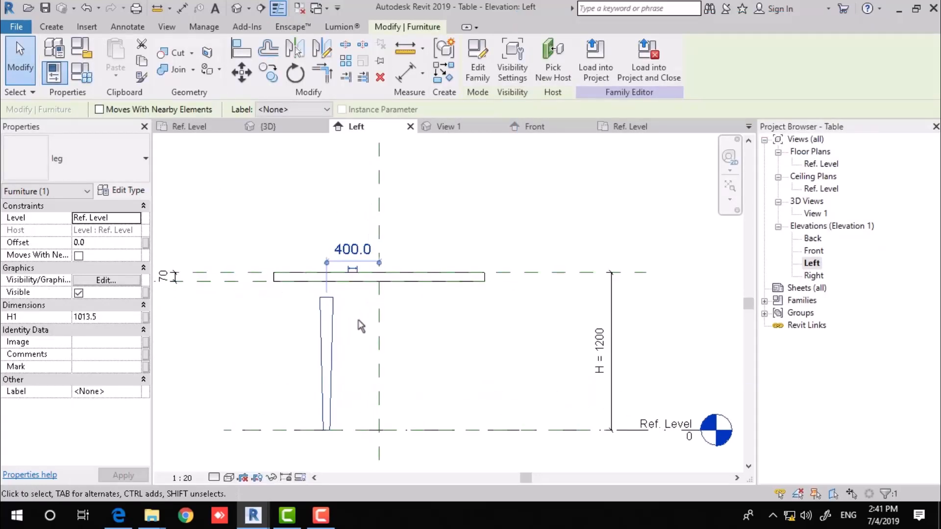
pyautogui.moveTo(364, 335); pyautogui.dragTo(395, 307, button='middle')
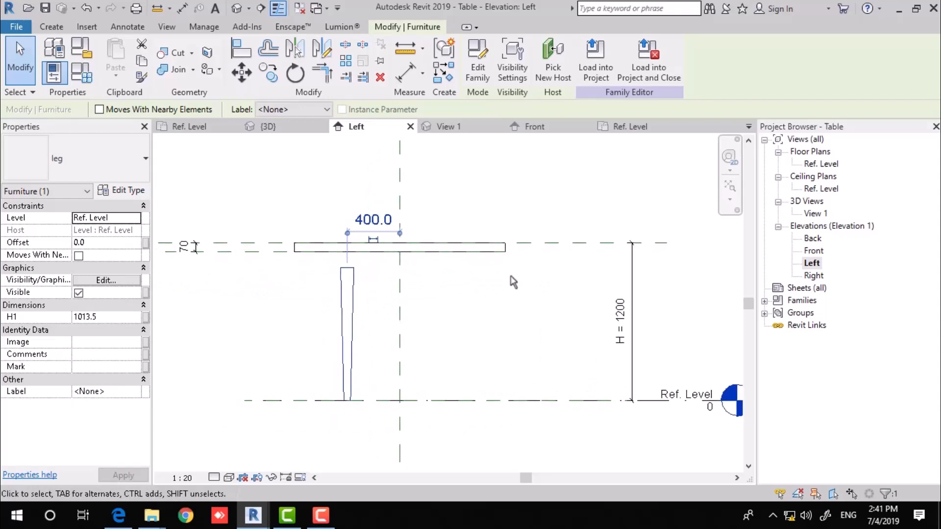
pyautogui.moveTo(513, 283); pyautogui.dragTo(483, 293, button='middle')
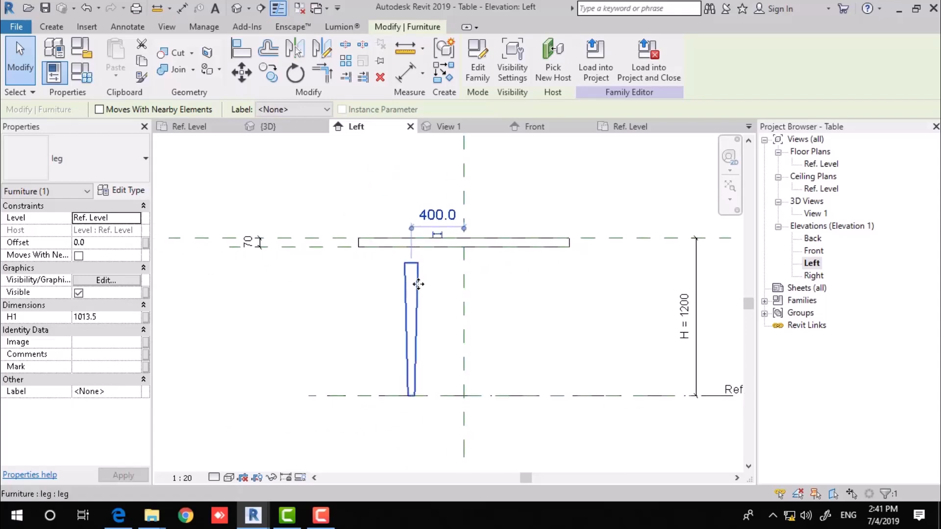
pyautogui.moveTo(403, 309); pyautogui.dragTo(358, 294, button='middle')
pyautogui.scroll(1, 358, 294)
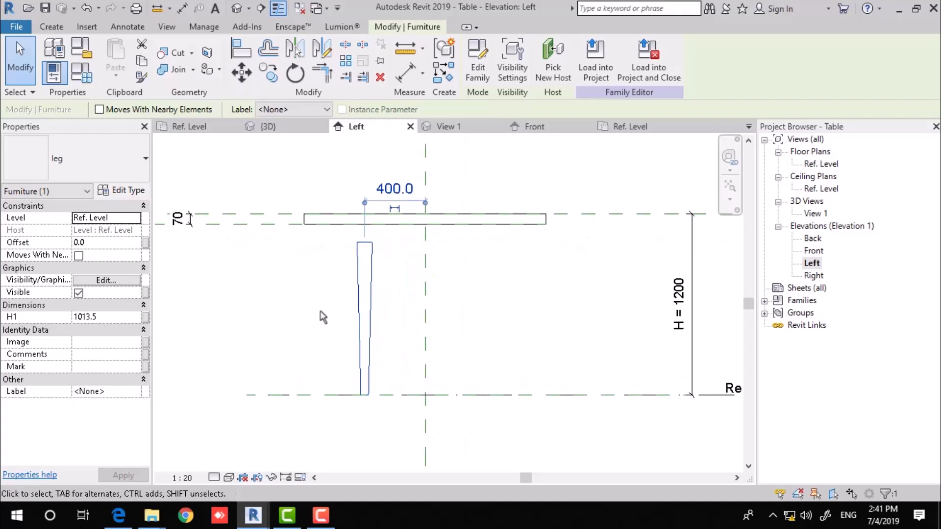
pyautogui.click(320, 313)
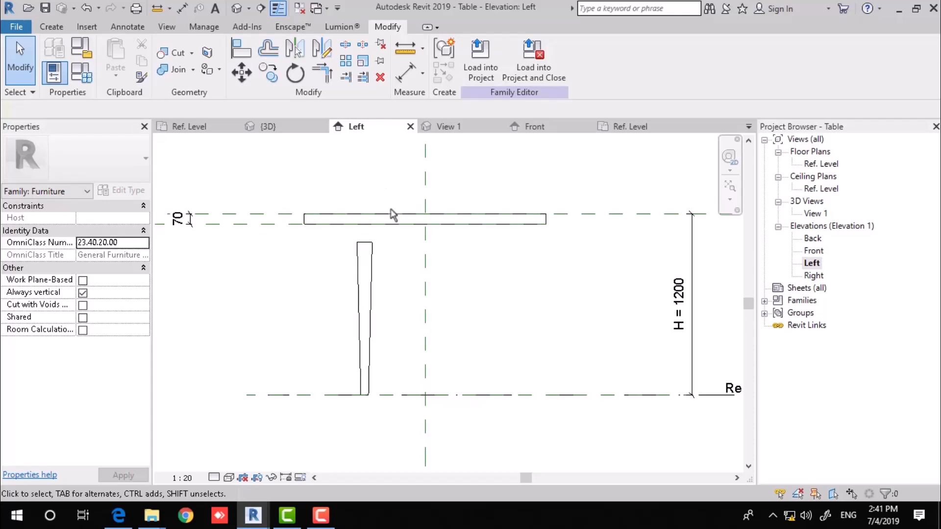
pyautogui.click(373, 303)
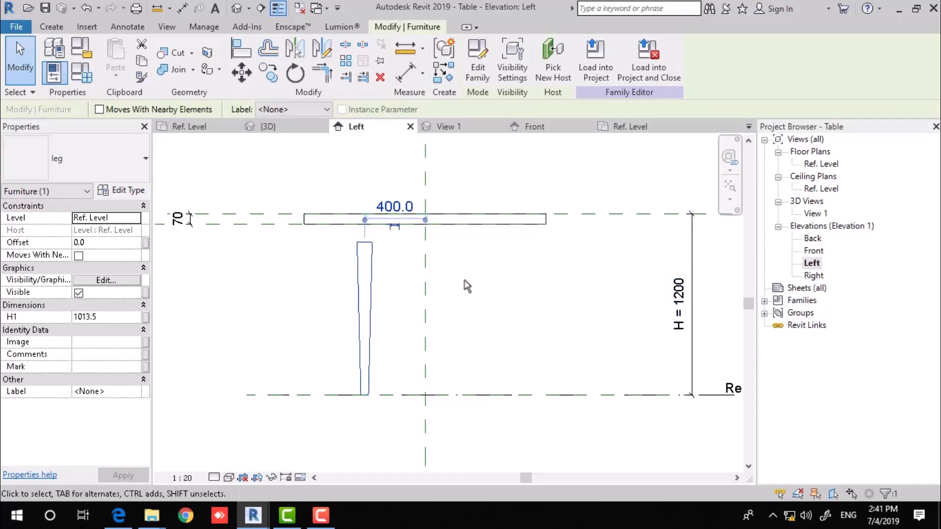
pyautogui.scroll(-2, 470, 272)
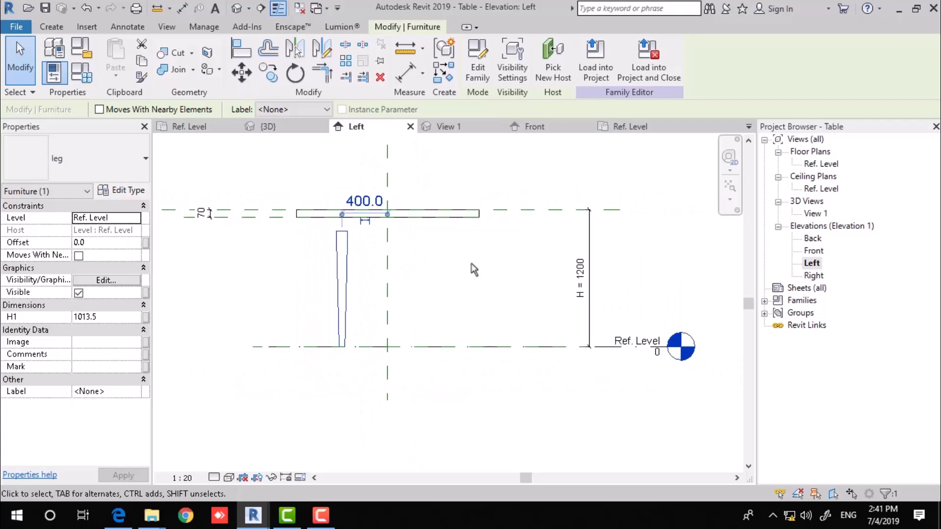
pyautogui.click(473, 269)
# Add a Length family parameter H1 with the formula H - 70 mm.
pyautogui.click(81, 73)
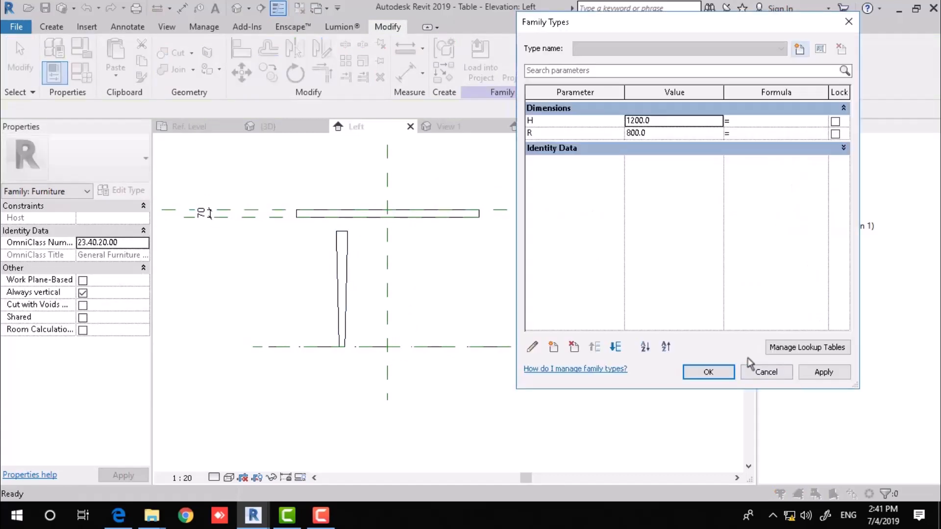
pyautogui.click(554, 347)
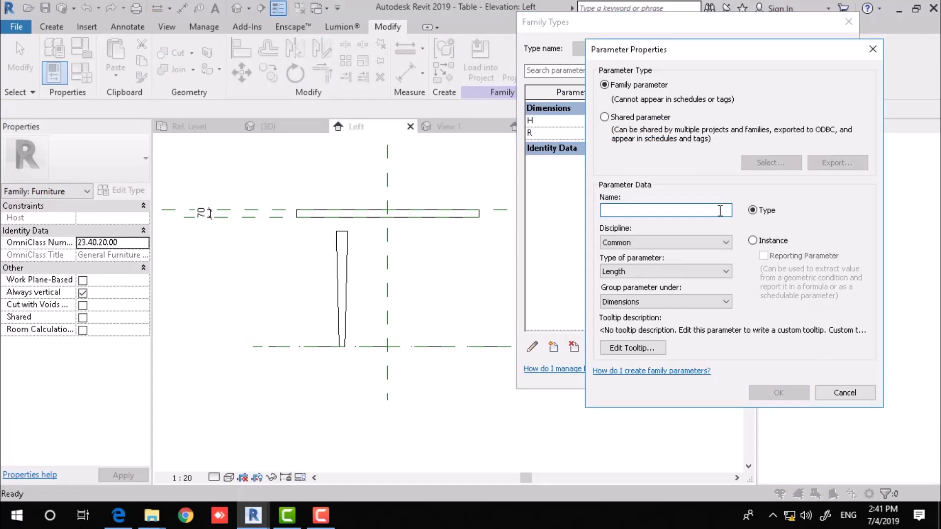
pyautogui.write('H1')
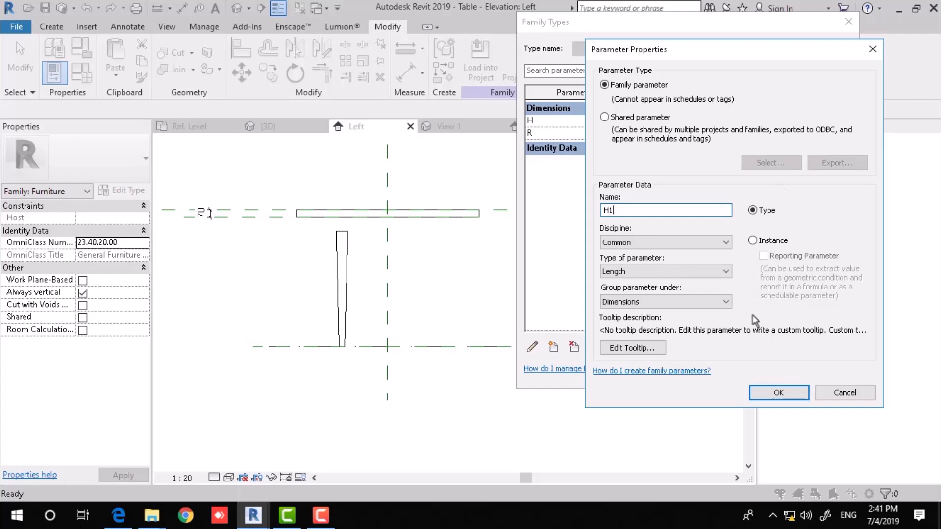
pyautogui.click(779, 393)
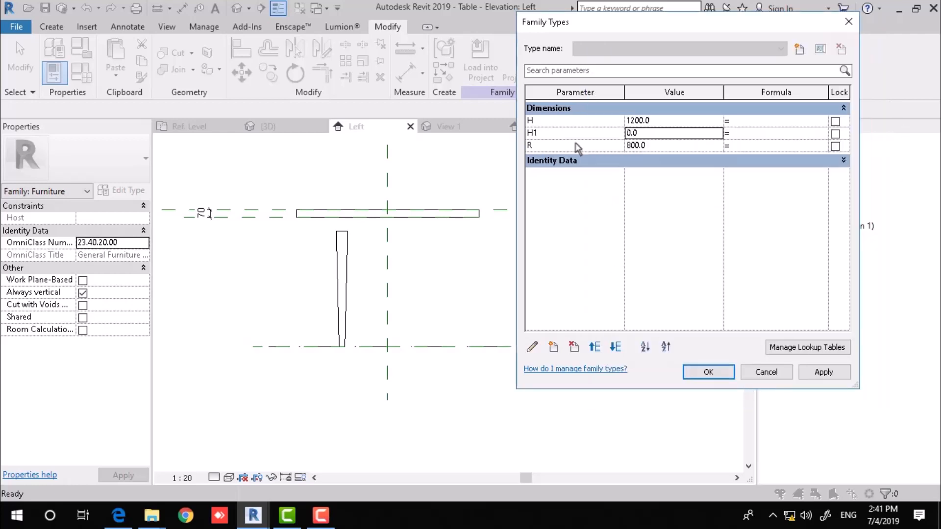
pyautogui.click(745, 134)
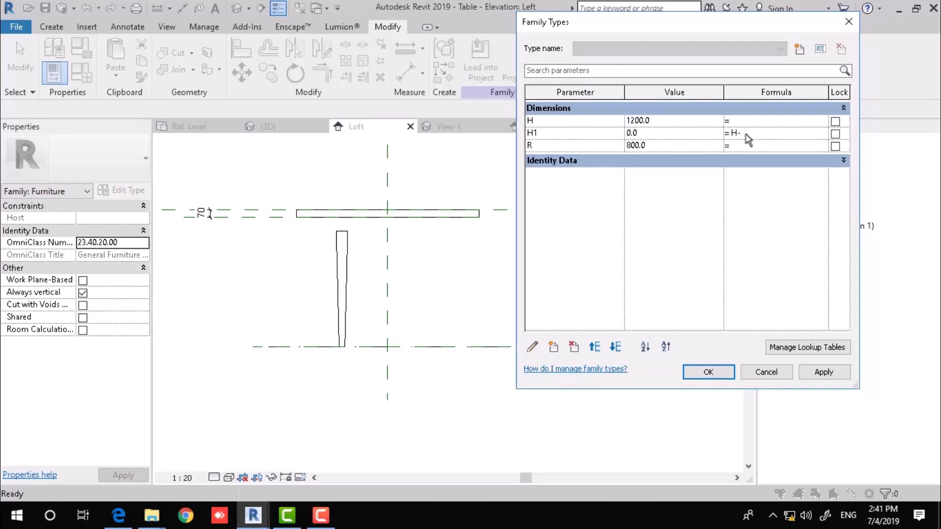
pyautogui.press('Tab')
pyautogui.click(708, 372)
# Associate the leg's H1 height property with the family parameter H1.
pyautogui.click(346, 267)
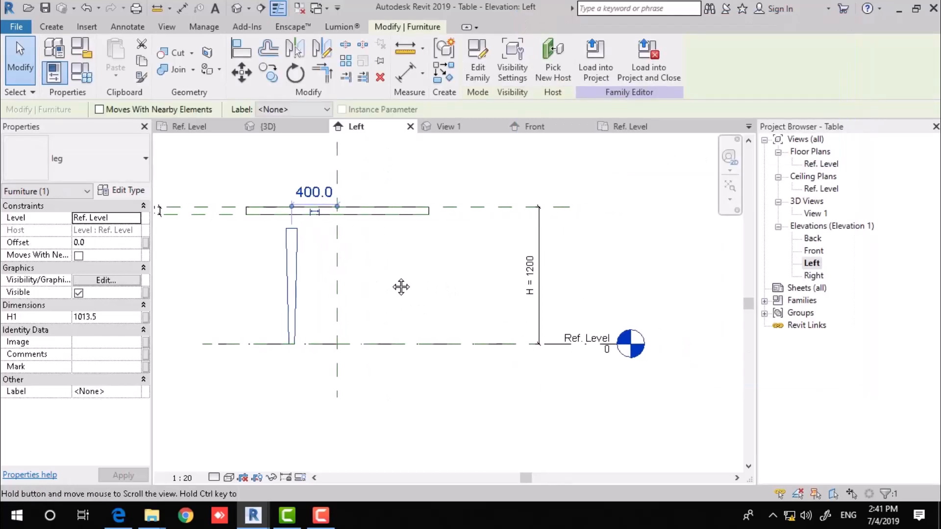
pyautogui.click(126, 192)
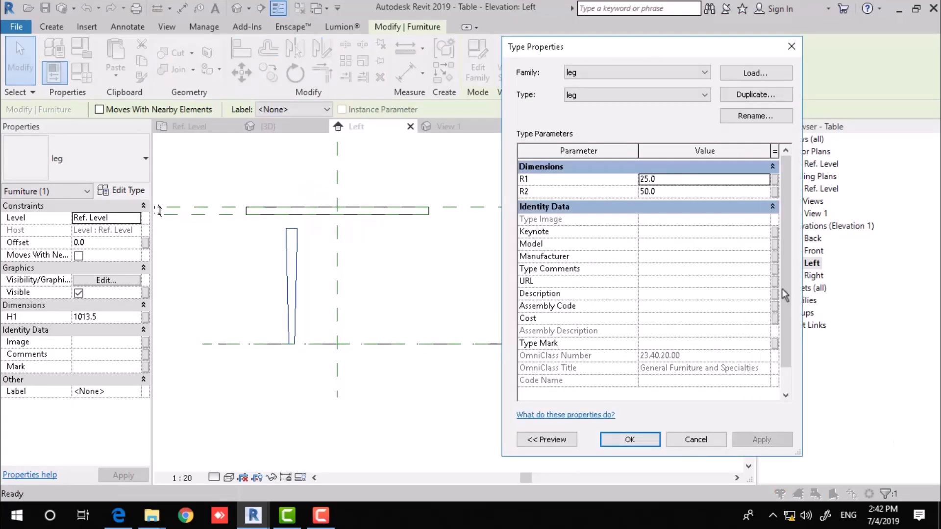
pyautogui.click(644, 440)
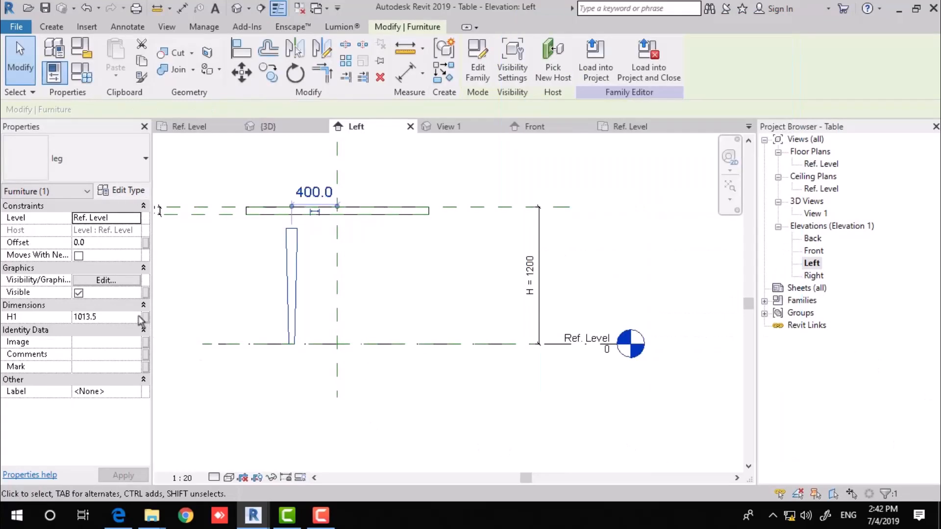
pyautogui.click(145, 318)
pyautogui.click(374, 224)
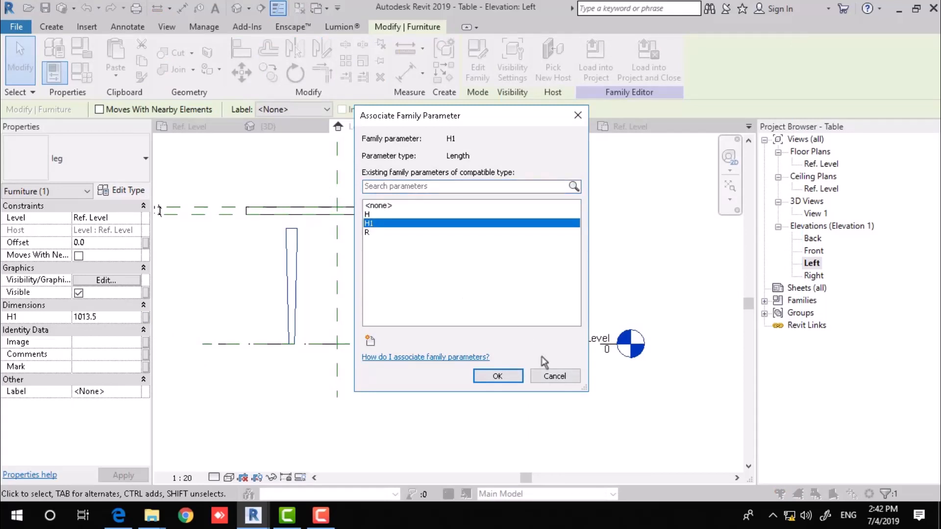
pyautogui.click(497, 376)
pyautogui.click(626, 254)
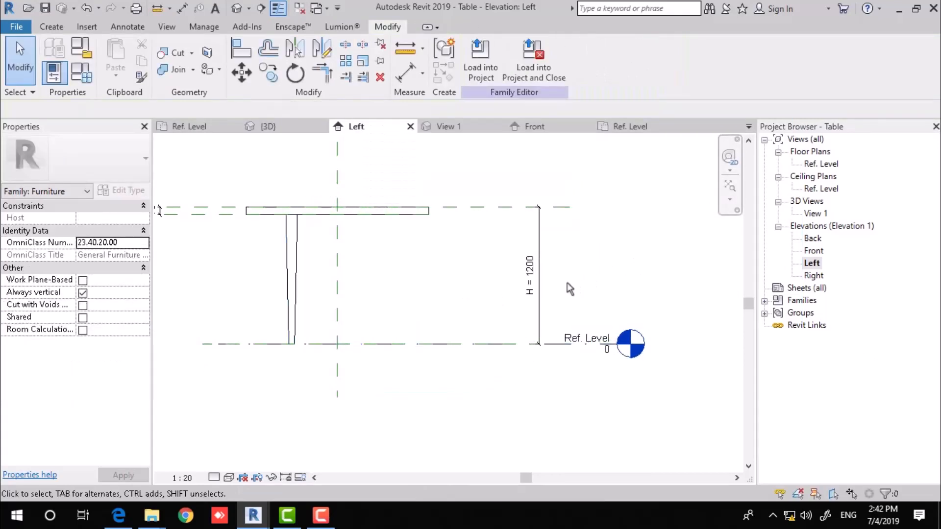
pyautogui.moveTo(356, 250); pyautogui.dragTo(402, 266, button='middle')
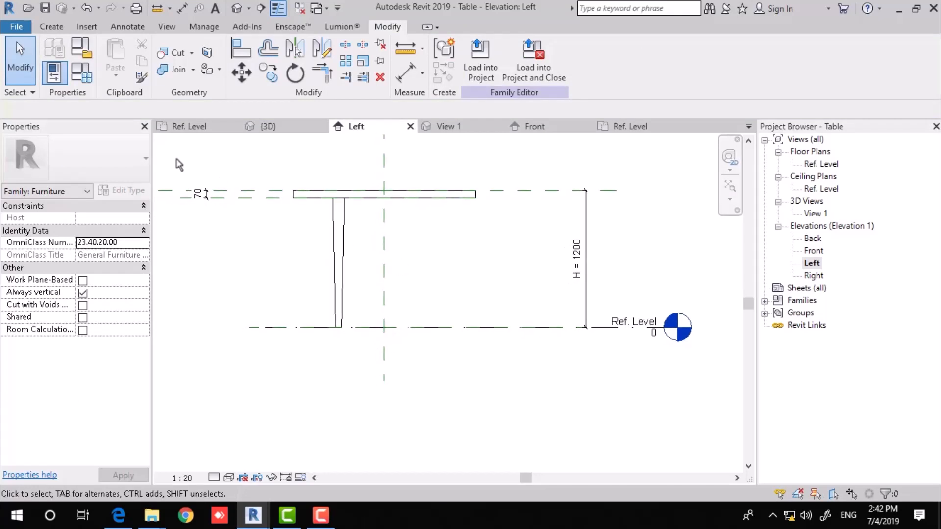
pyautogui.click(82, 73)
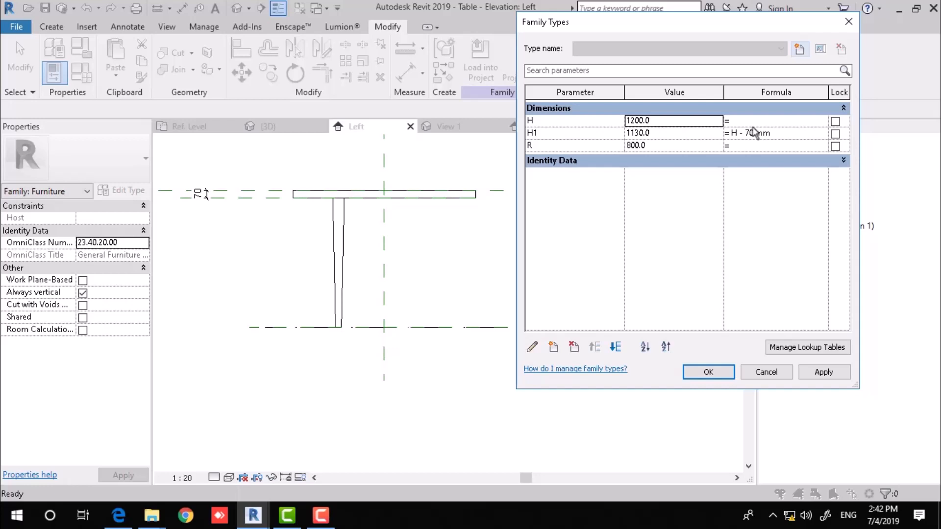
# Flex H to 900 so H1 follows at 830, then view the table in 3D.
pyautogui.click(686, 373)
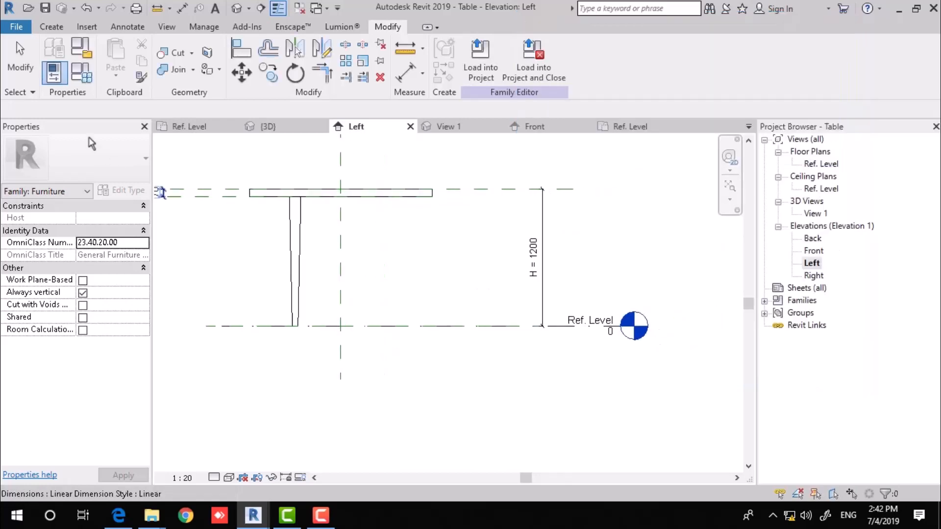
pyautogui.click(81, 78)
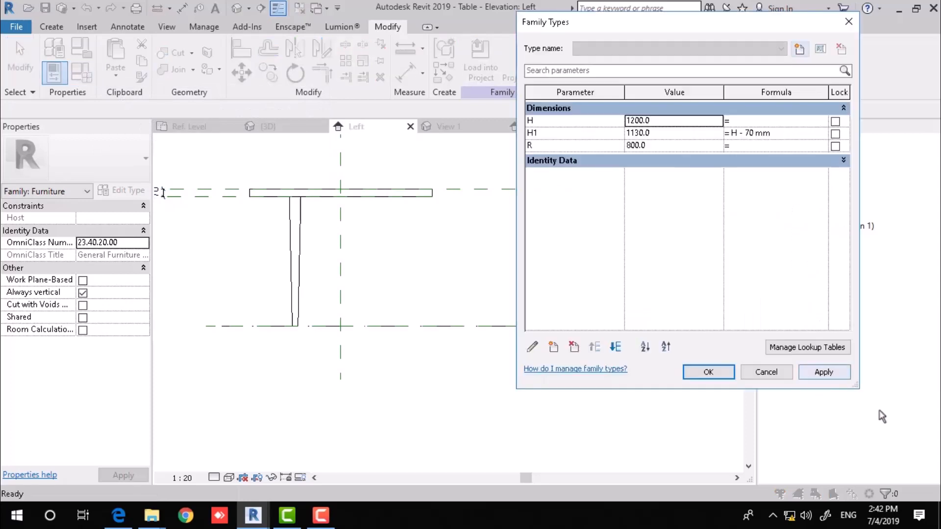
pyautogui.click(686, 121)
pyautogui.write('1')
pyautogui.press('BackSpace')
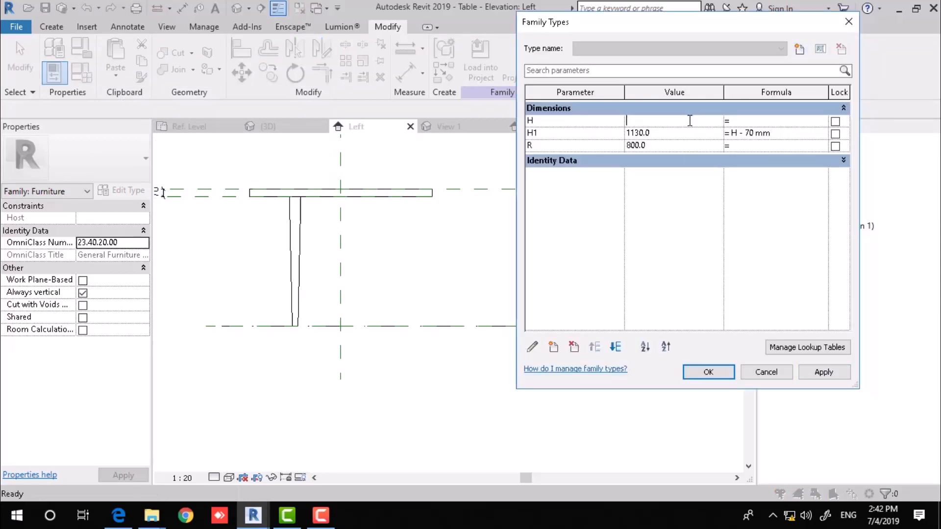
pyautogui.click(799, 375)
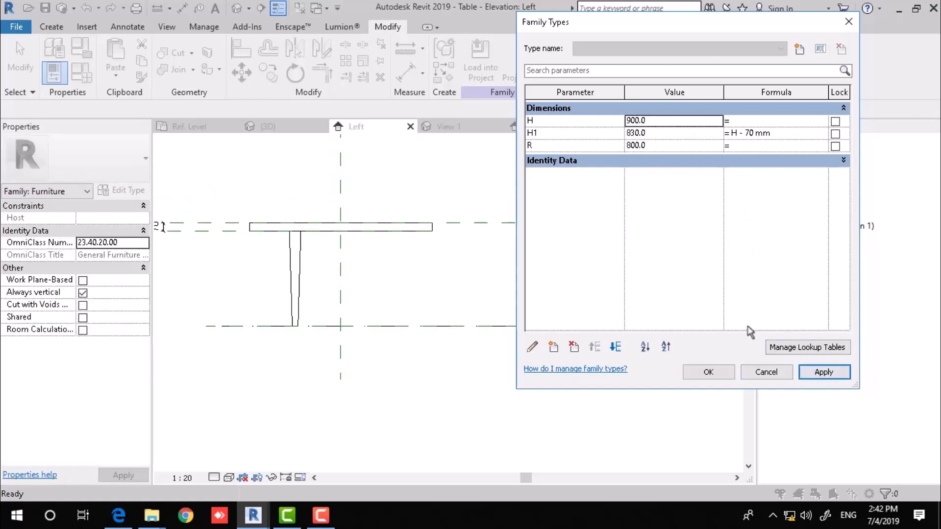
pyautogui.click(712, 375)
pyautogui.click(237, 8)
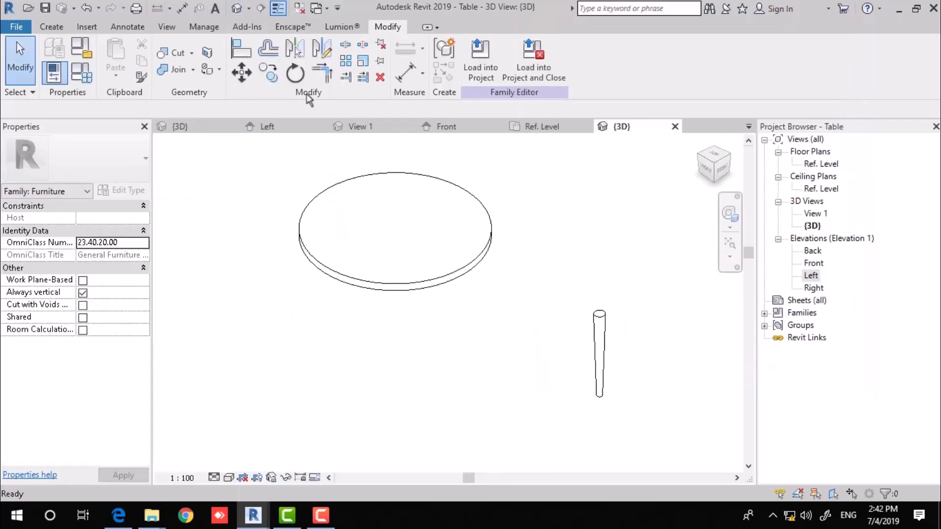
# In the Ref. Level plan, drag the leg inward from 480 to 440 from the centre.
pyautogui.keyDown('shift'); pyautogui.moveTo(493, 289); pyautogui.dragTo(517, 366, button='middle'); pyautogui.keyUp('shift')
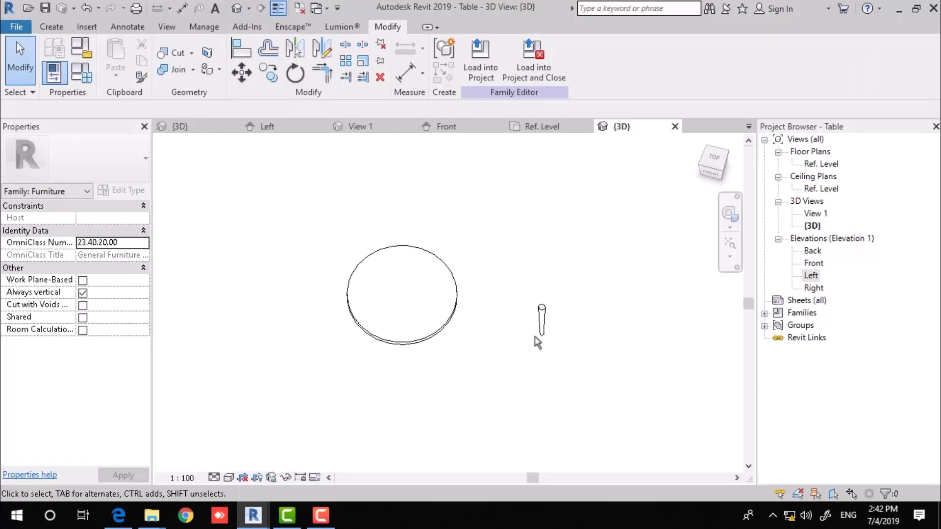
pyautogui.doubleClick(824, 166)
pyautogui.scroll(-3, 464, 296)
pyautogui.moveTo(464, 296); pyautogui.dragTo(445, 277, button='middle')
pyautogui.scroll(4, 490, 275)
pyautogui.moveTo(541, 288); pyautogui.dragTo(386, 255)
pyautogui.press('Escape')
pyautogui.moveTo(428, 243); pyautogui.dragTo(507, 221, button='middle')
pyautogui.scroll(2, 443, 241)
pyautogui.scroll(-2, 499, 238)
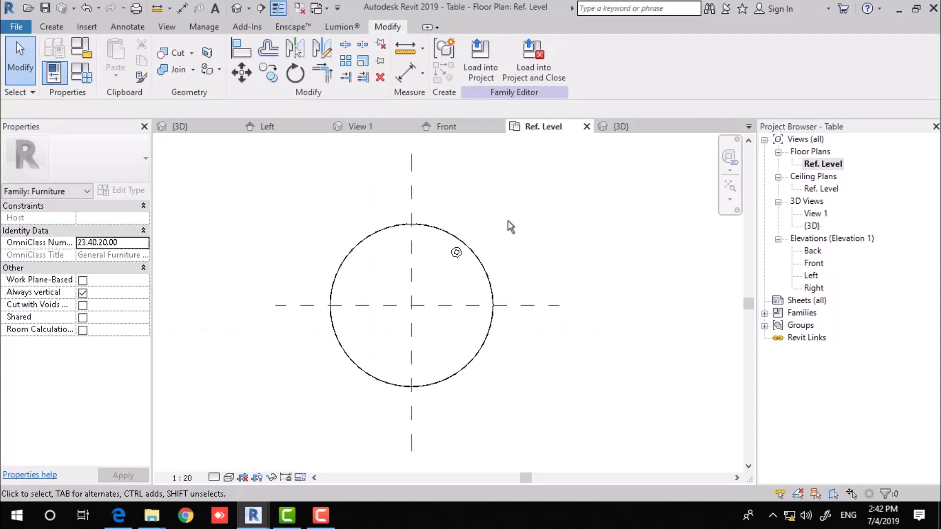
# Draw horizontal planes above and below the circle and vertical planes on either side.
pyautogui.press('r')
pyautogui.press('p')
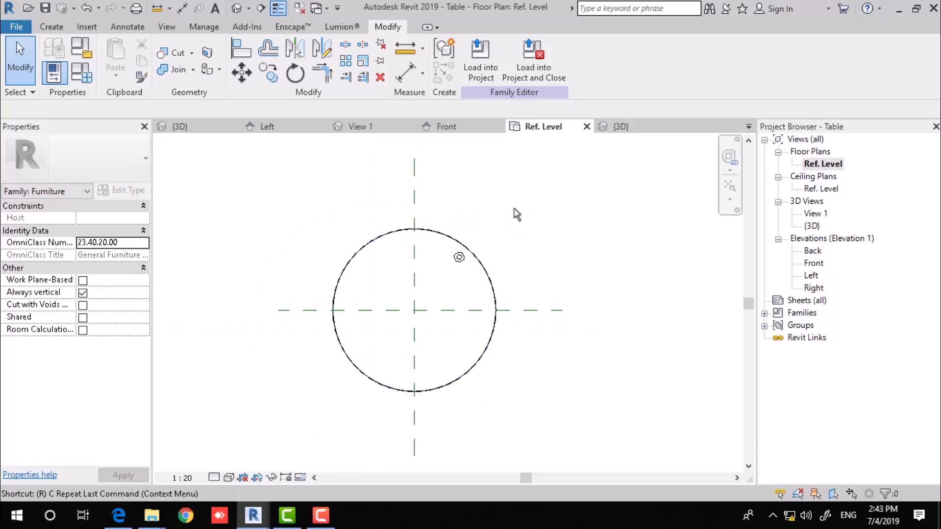
pyautogui.click(283, 215)
pyautogui.click(633, 214)
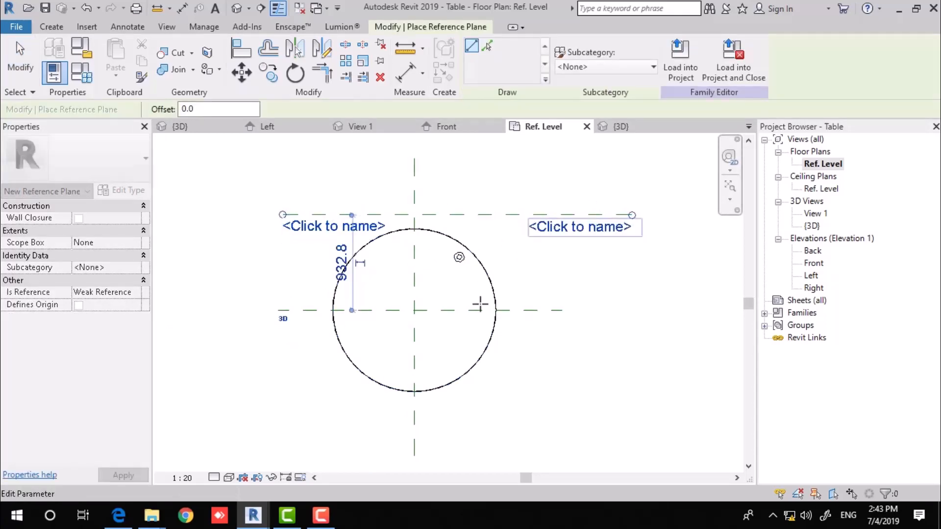
pyautogui.click(283, 393)
pyautogui.click(631, 394)
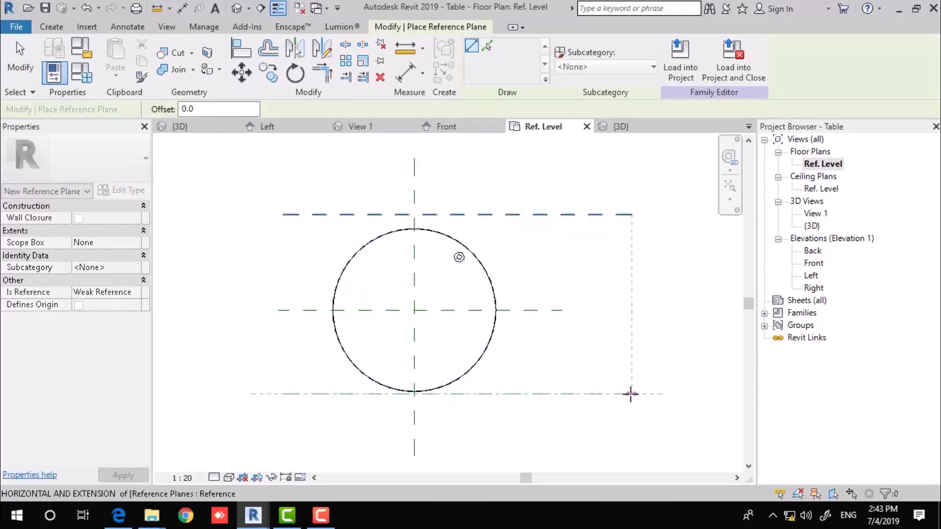
pyautogui.click(518, 180)
pyautogui.click(517, 438)
pyautogui.click(323, 192)
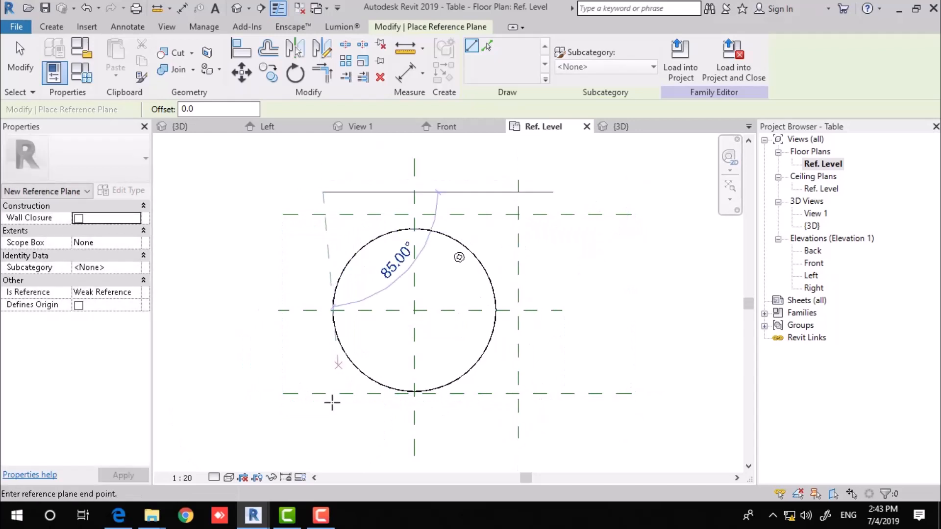
pyautogui.click(323, 432)
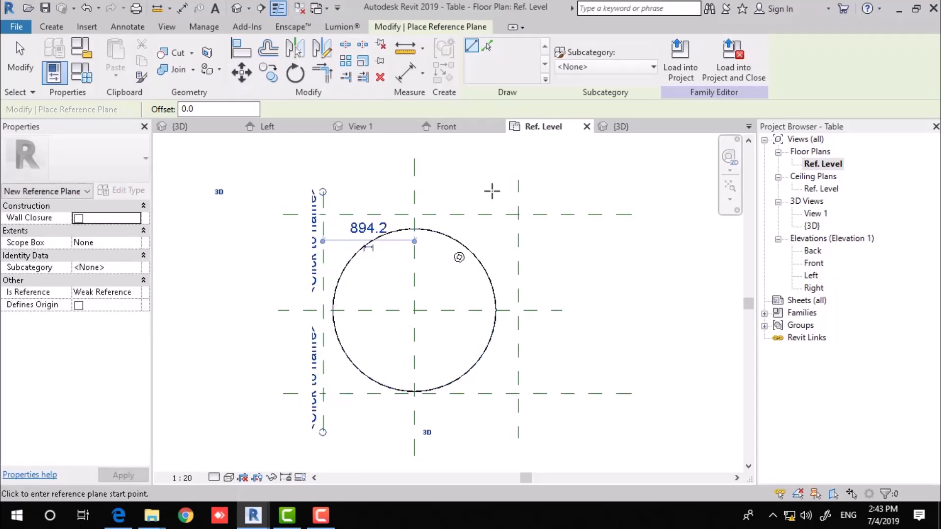
# Add vertical planes 500 right and 420 left of centre, plus horizontals above and below centre.
pyautogui.click(465, 180)
pyautogui.click(465, 433)
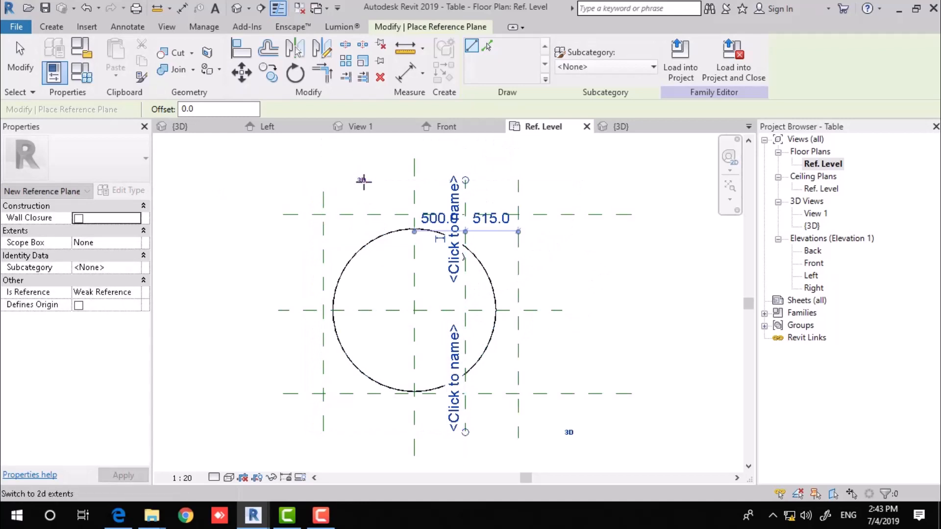
pyautogui.click(366, 192)
pyautogui.click(365, 438)
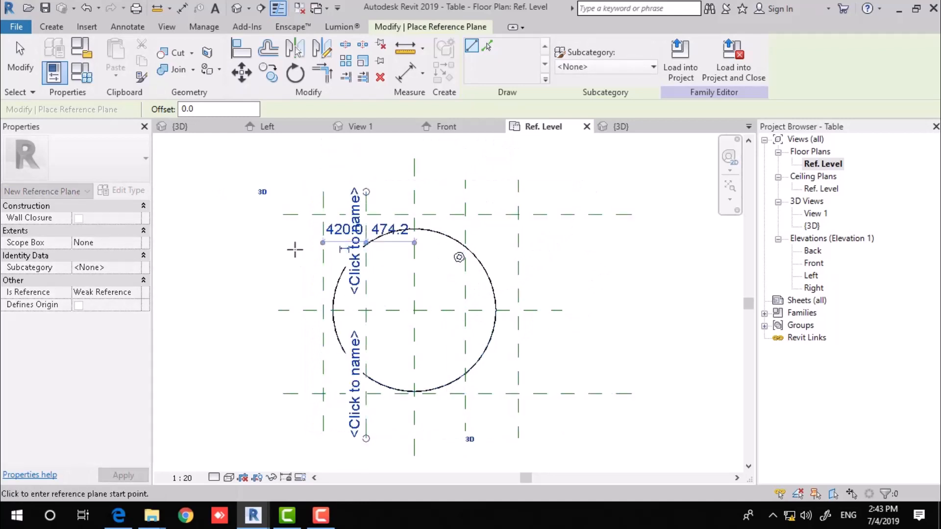
pyautogui.click(260, 257)
pyautogui.click(588, 256)
pyautogui.click(270, 347)
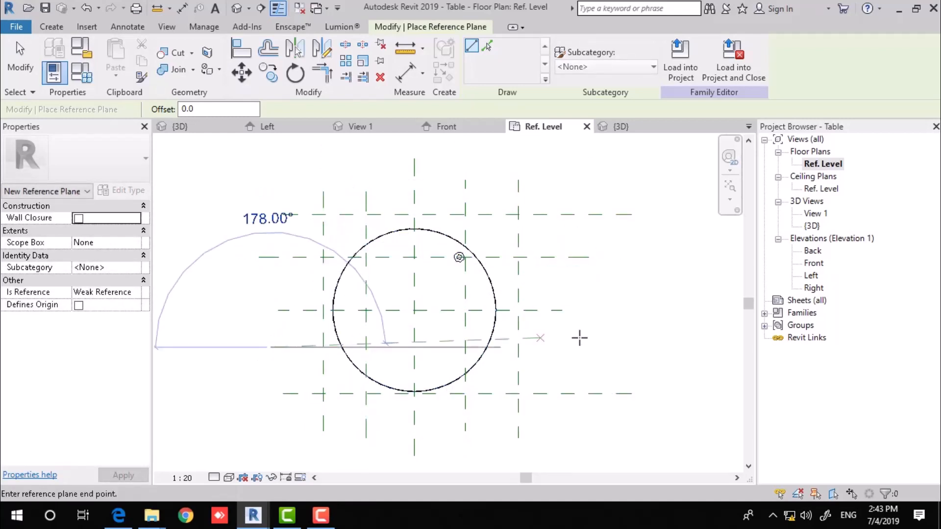
pyautogui.click(599, 342)
pyautogui.press('Escape')
pyautogui.press('Escape')
pyautogui.moveTo(637, 237); pyautogui.dragTo(577, 260, button='middle')
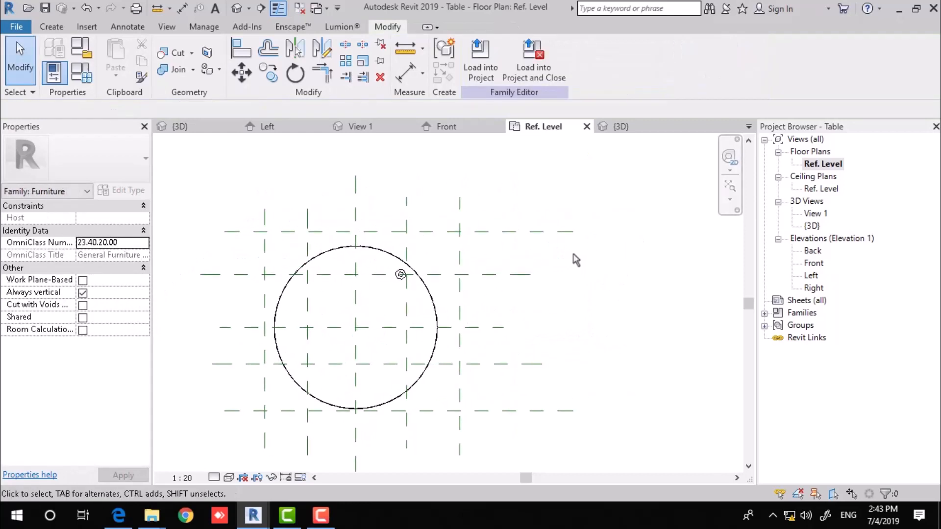
# Dimension the bottom, middle and top planes set to EQ, plus an overall 1640 dimension.
pyautogui.press('d')
pyautogui.press('i')
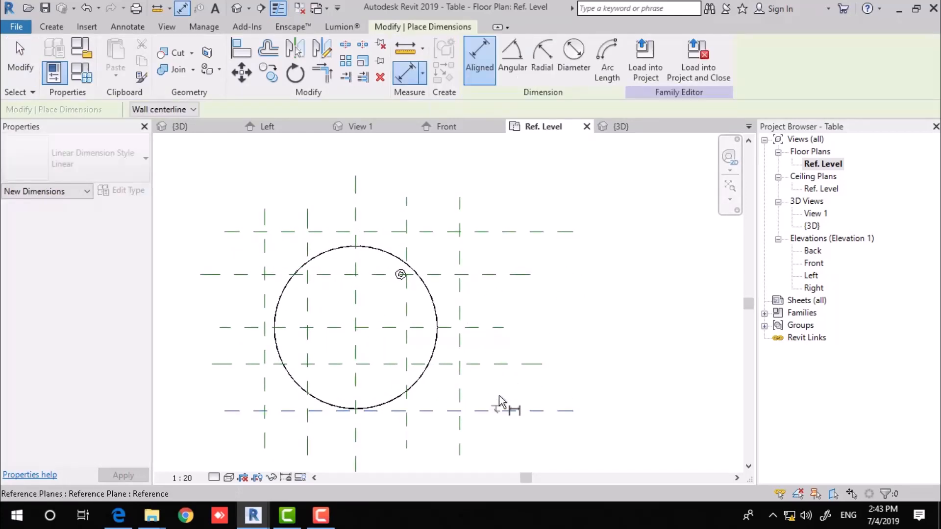
pyautogui.click(499, 406)
pyautogui.click(504, 327)
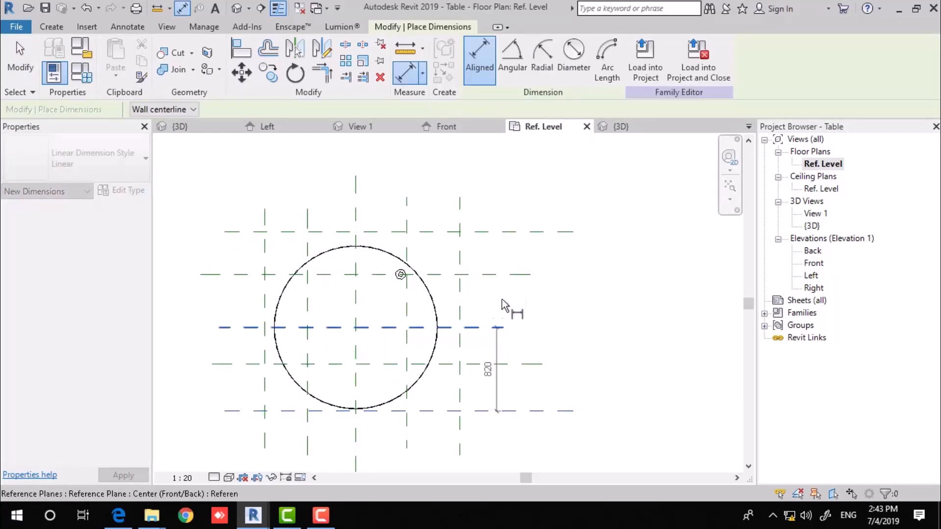
pyautogui.click(506, 238)
pyautogui.click(571, 274)
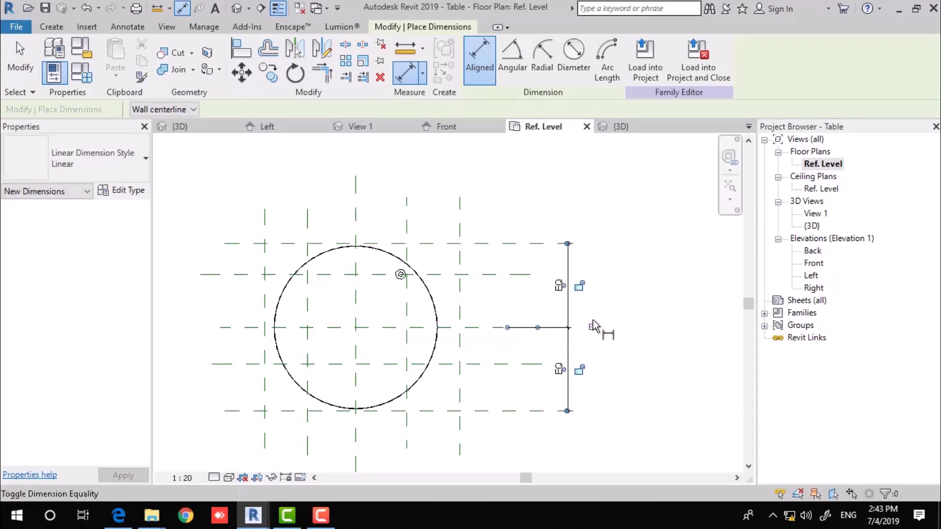
pyautogui.click(592, 327)
pyautogui.click(536, 244)
pyautogui.click(526, 411)
pyautogui.click(624, 378)
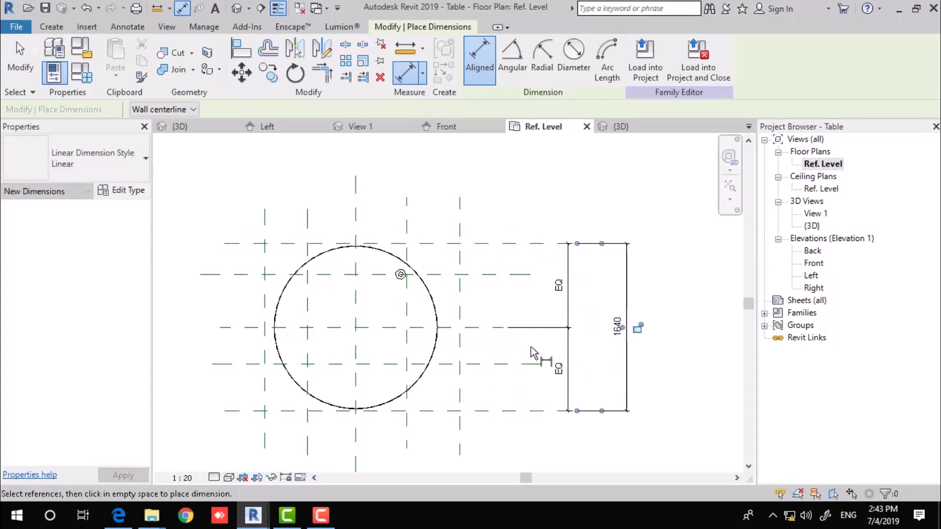
# Dimension the left, centre and right vertical planes and set them to EQ.
pyautogui.click(266, 259)
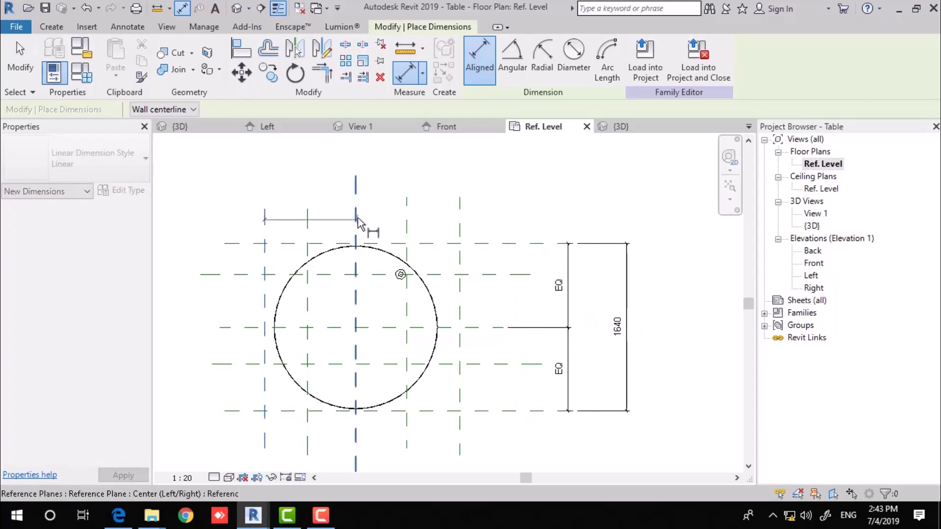
pyautogui.click(358, 218)
pyautogui.click(464, 220)
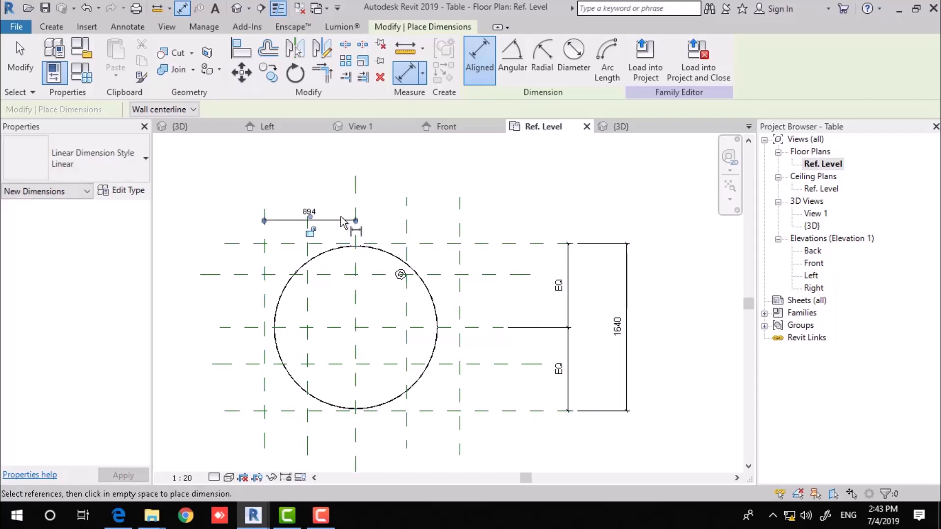
pyautogui.press('Escape')
pyautogui.press('Escape')
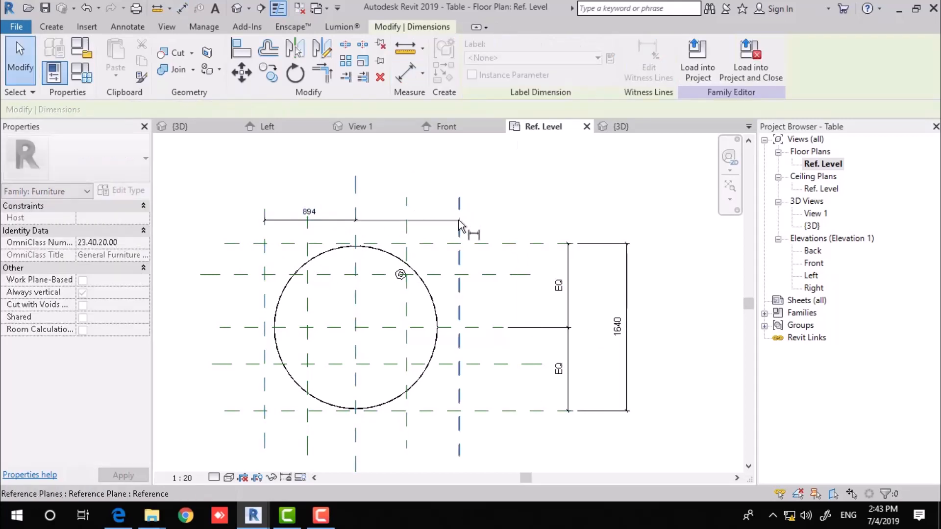
pyautogui.click(459, 220)
pyautogui.click(441, 197)
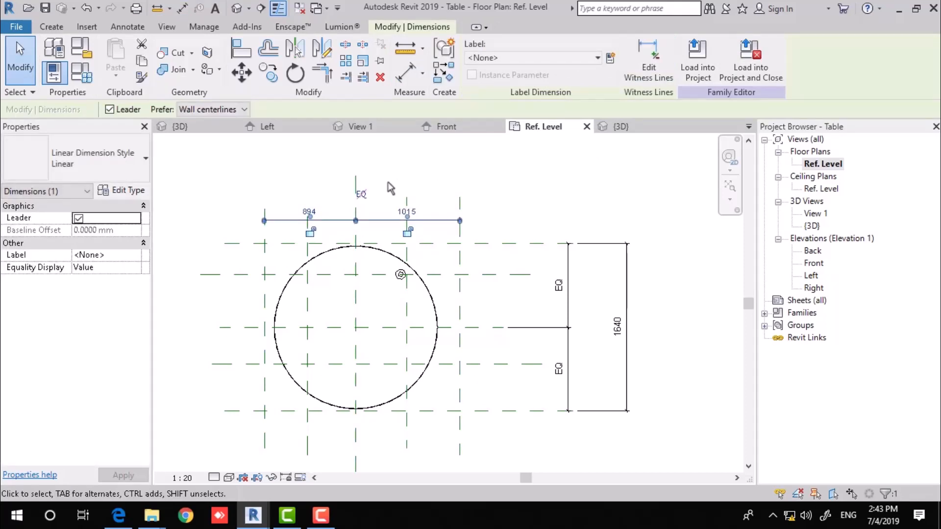
pyautogui.click(361, 194)
pyautogui.press('Escape')
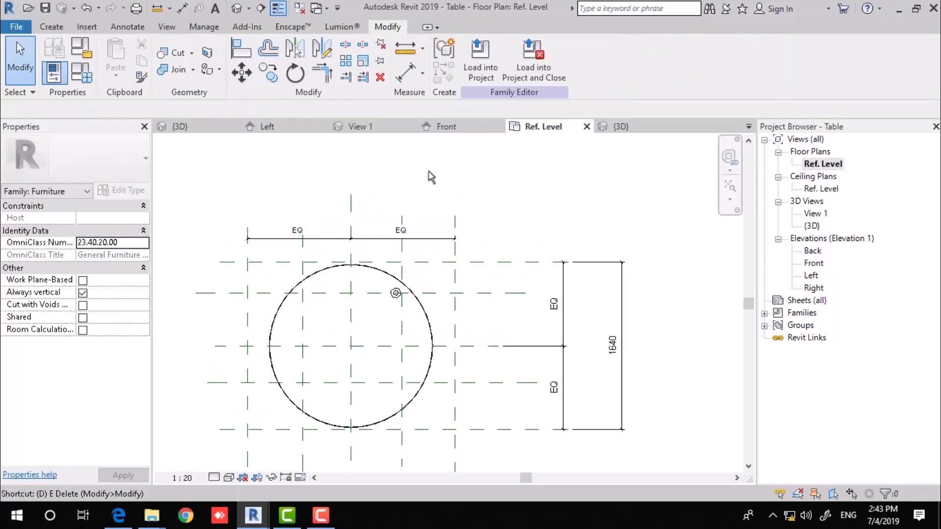
# Add a 2030 left-to-right overall dimension and label it with a new Diameter parameter.
pyautogui.press('d')
pyautogui.press('i')
pyautogui.click(248, 273)
pyautogui.click(454, 275)
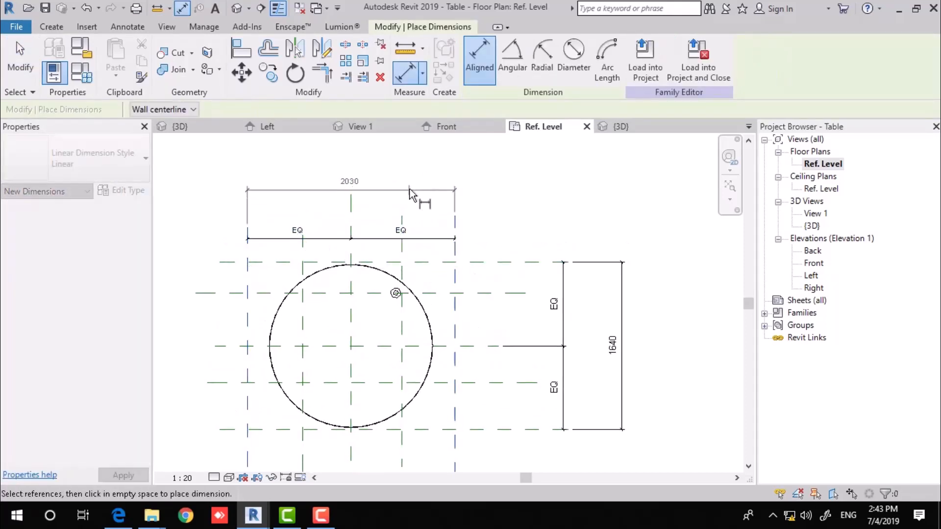
pyautogui.click(428, 201)
pyautogui.press('Escape')
pyautogui.press('Escape')
pyautogui.click(431, 200)
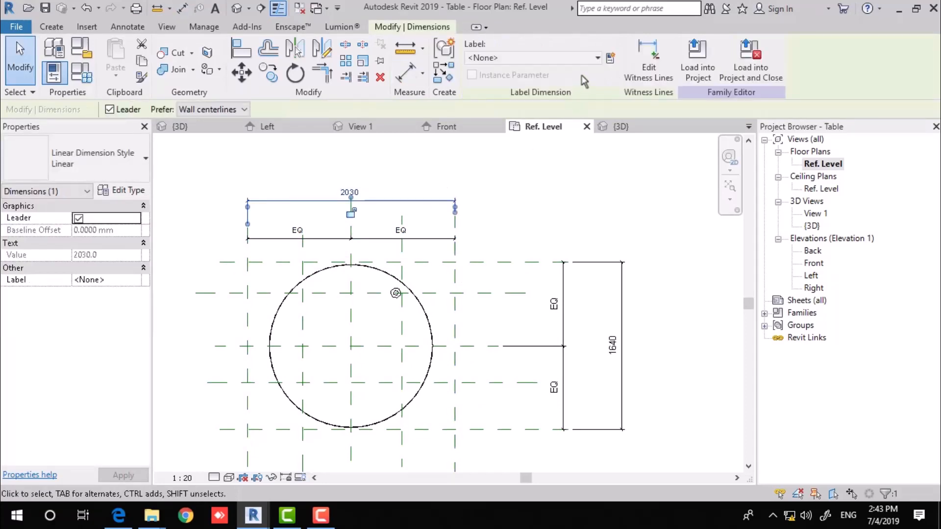
pyautogui.click(610, 58)
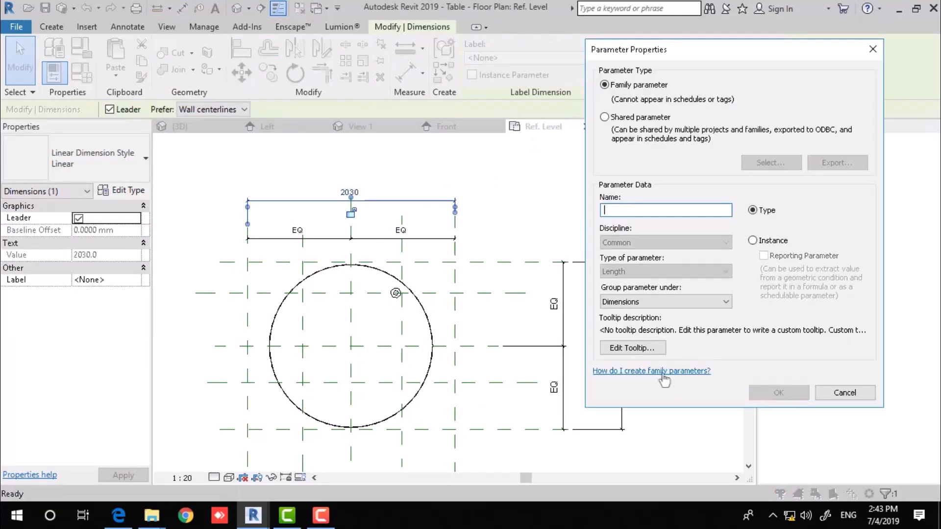
pyautogui.write('Diameter')
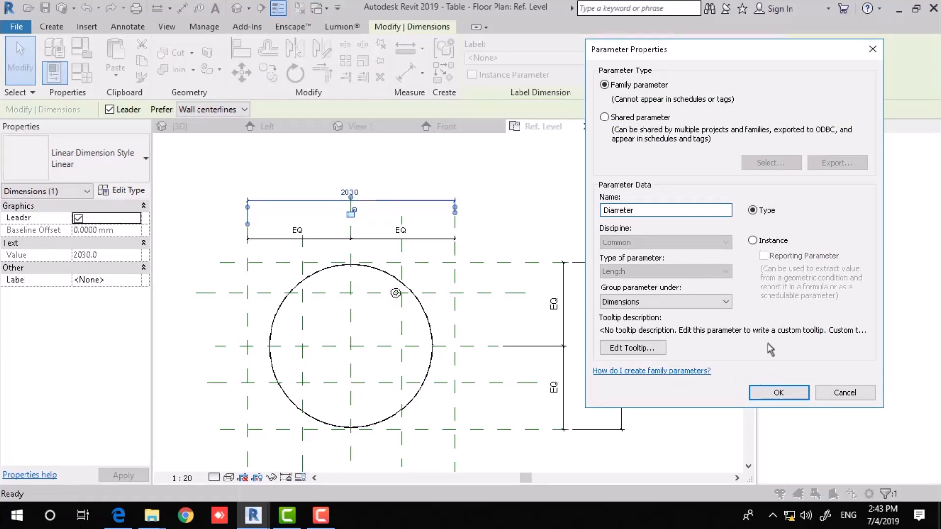
pyautogui.click(779, 392)
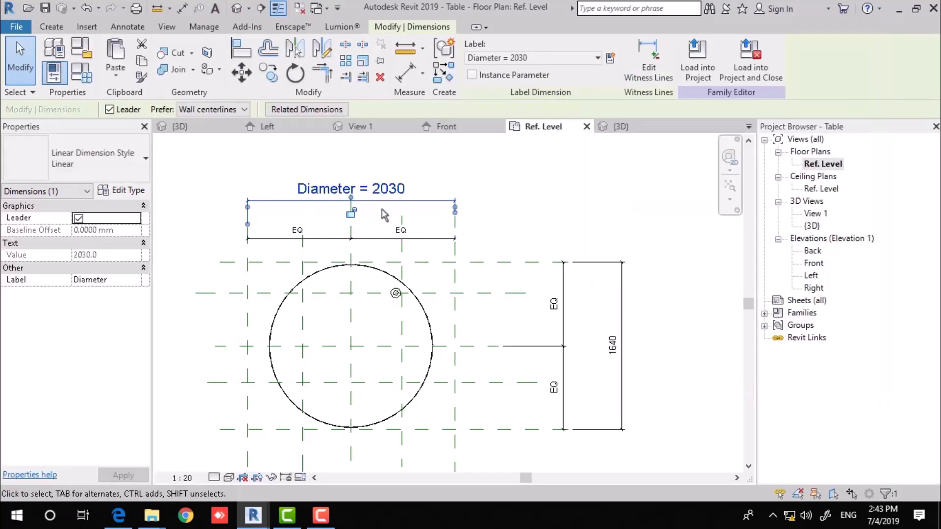
# Label the 1640 overall dimension with Diameter as well.
pyautogui.click(238, 183)
pyautogui.click(612, 343)
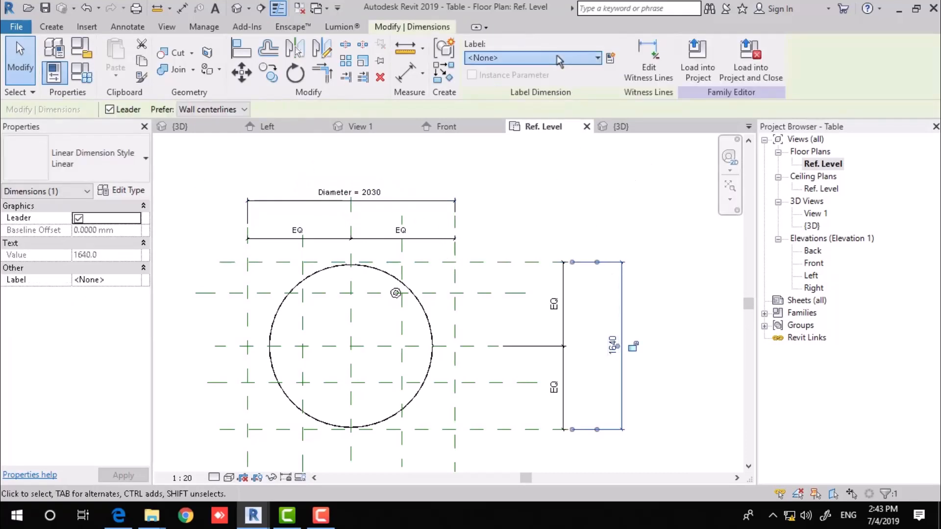
pyautogui.click(559, 60)
pyautogui.click(510, 103)
pyautogui.click(487, 188)
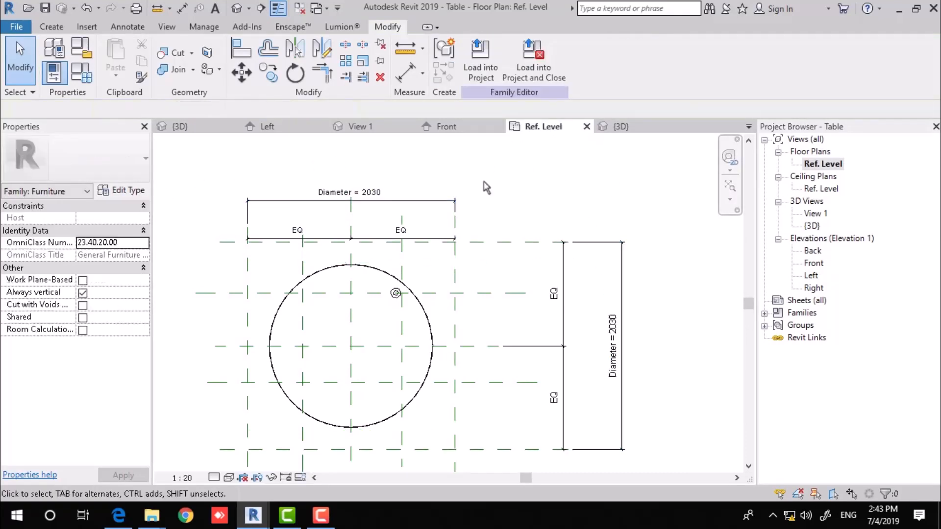
pyautogui.scroll(-1, 484, 183)
pyautogui.moveTo(596, 186); pyautogui.dragTo(555, 182, button='middle')
pyautogui.click(84, 76)
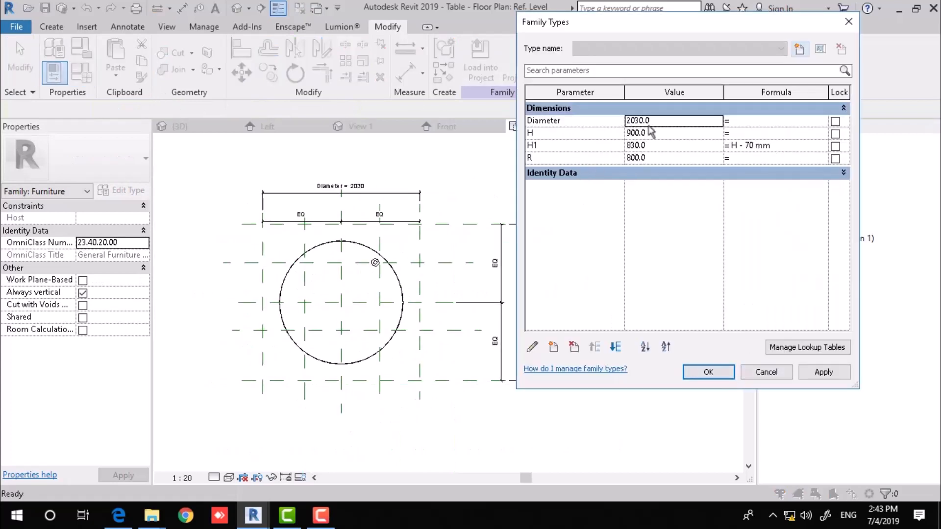
# Give Diameter the formula R*2 so both overall dimensions read 1600.
pyautogui.click(743, 121)
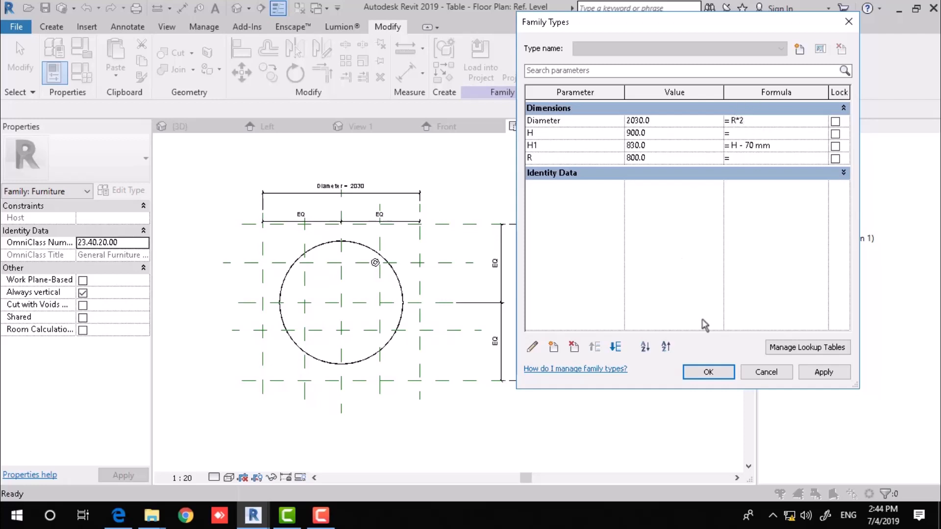
pyautogui.click(708, 374)
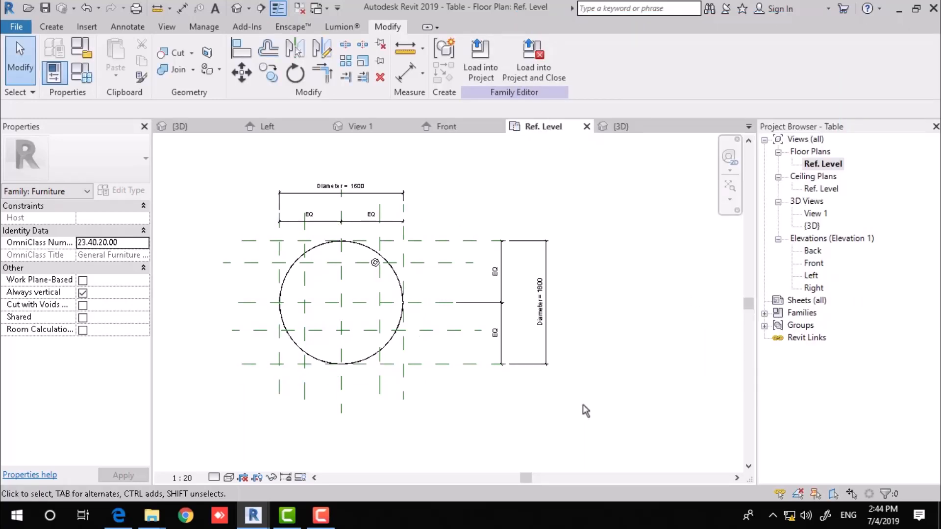
# Delete the old horizontal EQ dimension from the plan.
pyautogui.scroll(1, 366, 246)
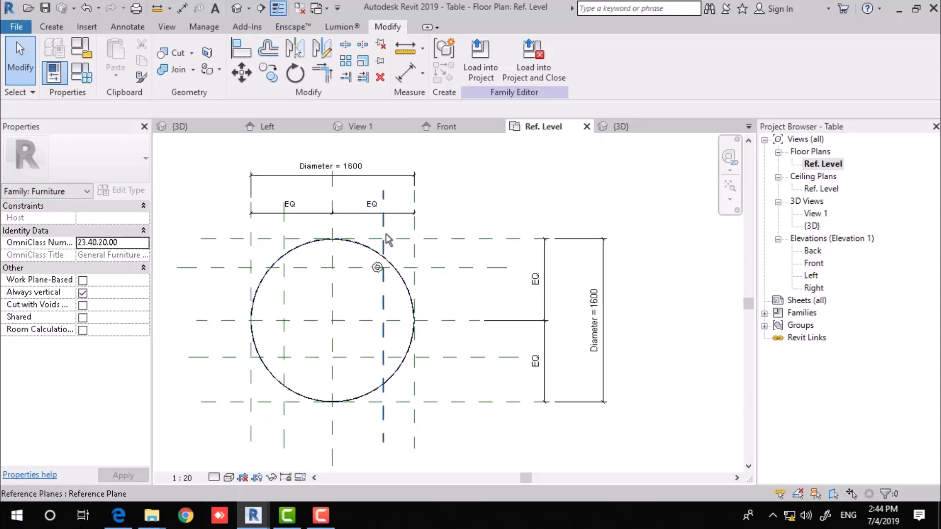
pyautogui.press('d')
pyautogui.press('i')
pyautogui.scroll(2, 338, 311)
pyautogui.scroll(1, 336, 305)
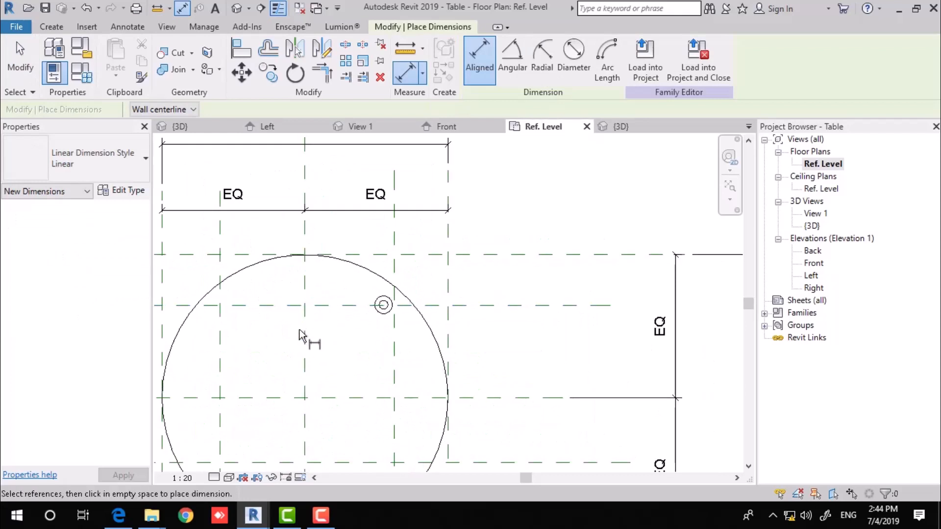
pyautogui.moveTo(319, 343); pyautogui.dragTo(416, 329, button='middle')
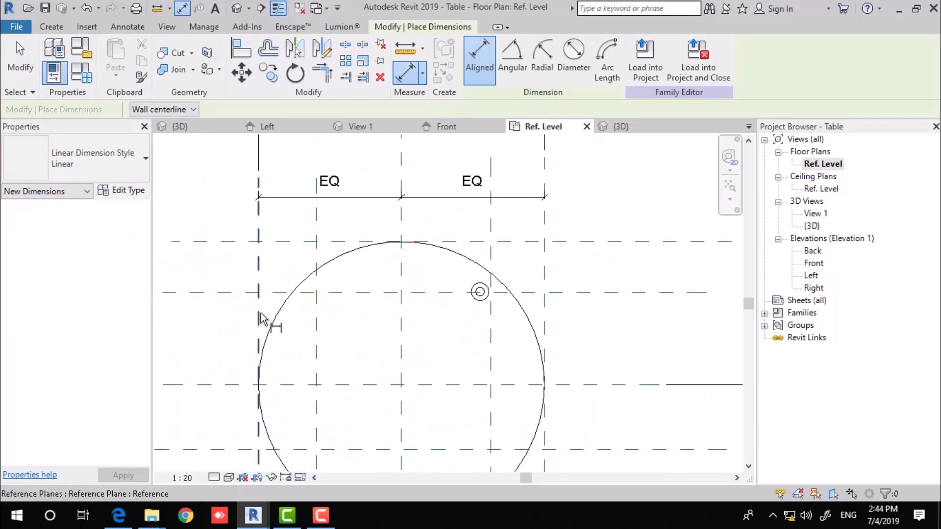
pyautogui.press('Escape')
pyautogui.click(366, 198)
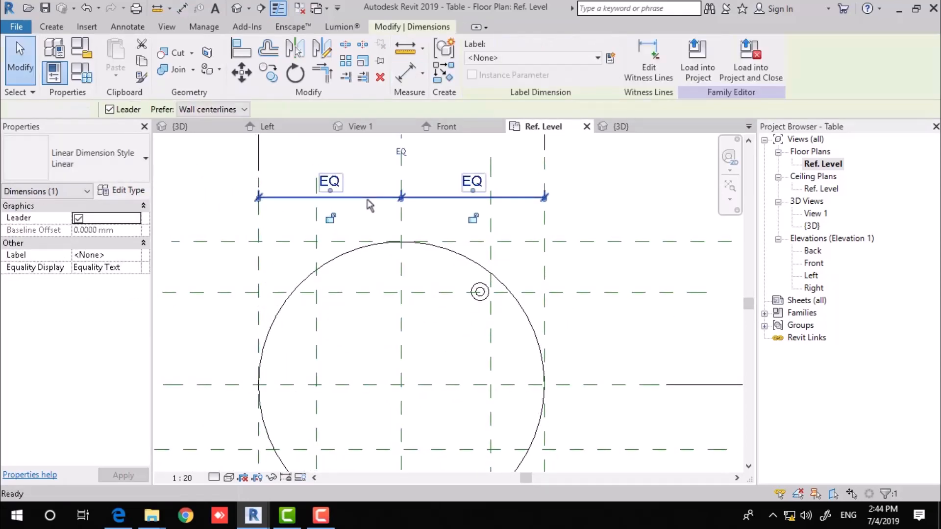
pyautogui.press('Delete')
pyautogui.moveTo(375, 226); pyautogui.dragTo(371, 234, button='middle')
# Dimension all five vertical reference planes in one string above the circle and make it EQ.
pyautogui.press('d')
pyautogui.press('i')
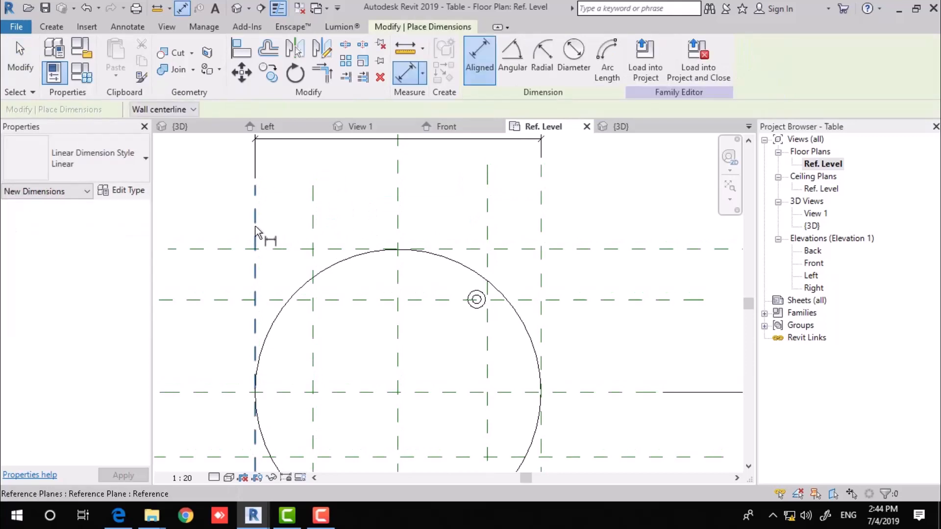
pyautogui.click(256, 230)
pyautogui.click(313, 231)
pyautogui.click(398, 228)
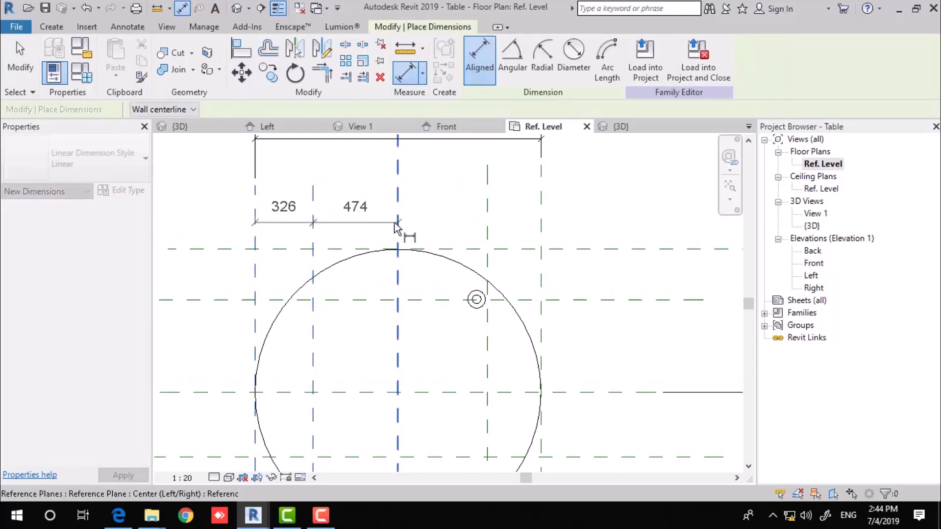
pyautogui.click(488, 228)
pyautogui.click(541, 227)
pyautogui.click(599, 211)
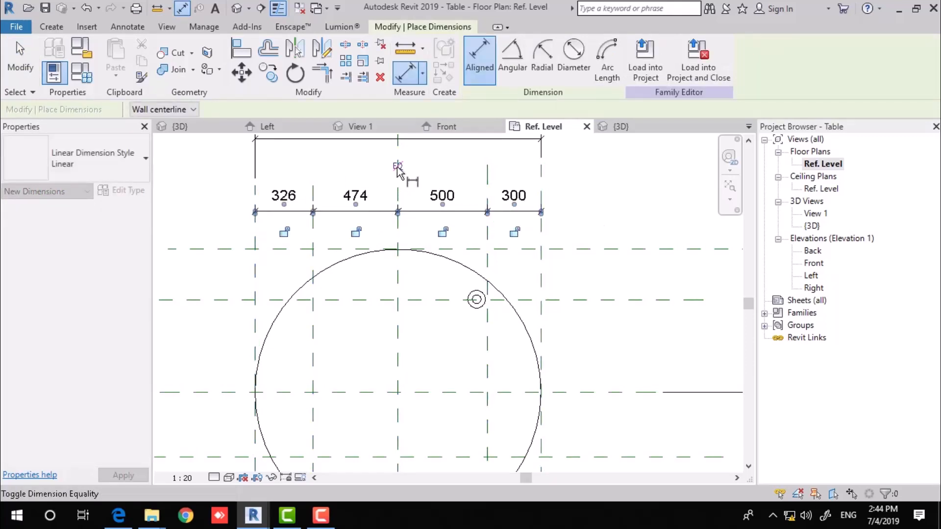
pyautogui.click(398, 166)
# Place an aligned dimension string across all five horizontal reference planes.
pyautogui.moveTo(523, 295); pyautogui.dragTo(481, 249, button='middle')
pyautogui.click(543, 204)
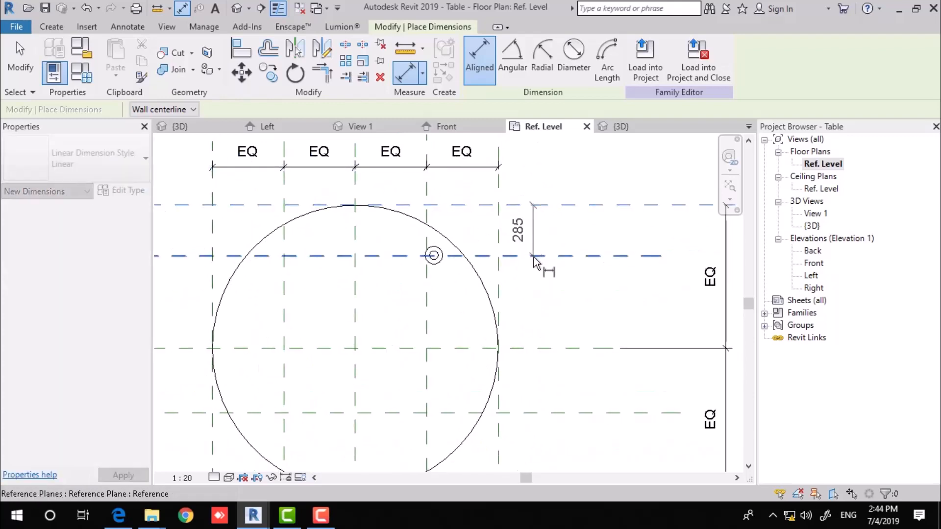
pyautogui.click(543, 256)
pyautogui.scroll(-1, 545, 349)
pyautogui.click(558, 396)
pyautogui.moveTo(562, 421); pyautogui.dragTo(521, 352, button='middle')
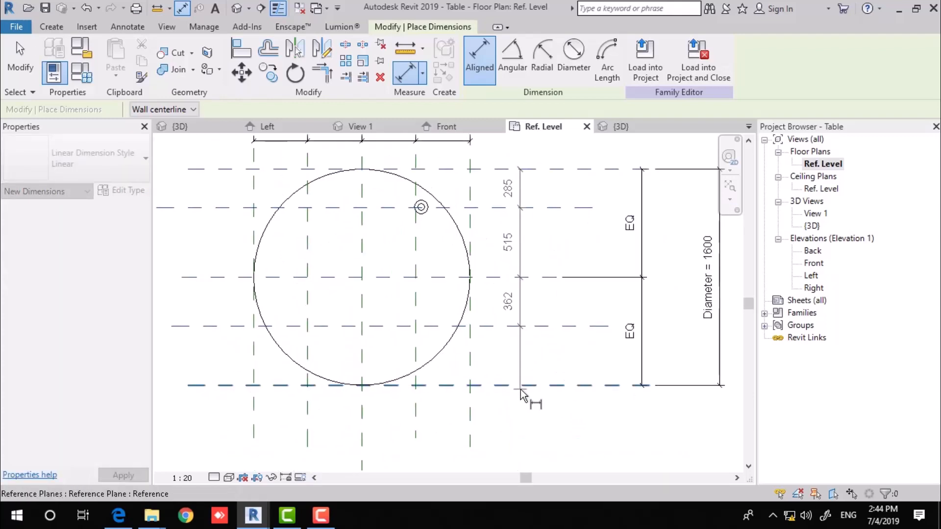
pyautogui.click(521, 386)
pyautogui.click(519, 356)
pyautogui.press('Escape')
pyautogui.press('Escape')
# Delete the old vertical EQ dimension and set the new vertical string to four equal spaces.
pyautogui.click(643, 256)
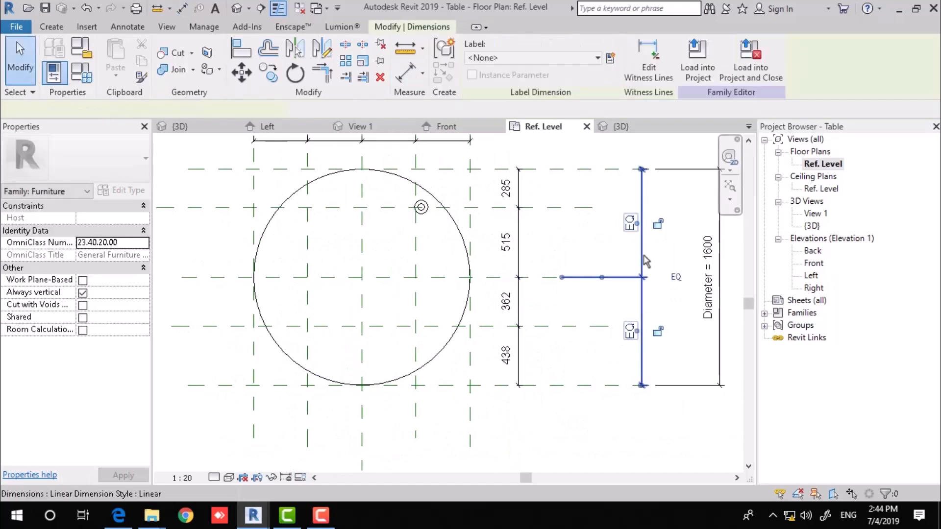
pyautogui.press('Delete')
pyautogui.click(520, 236)
pyautogui.click(552, 277)
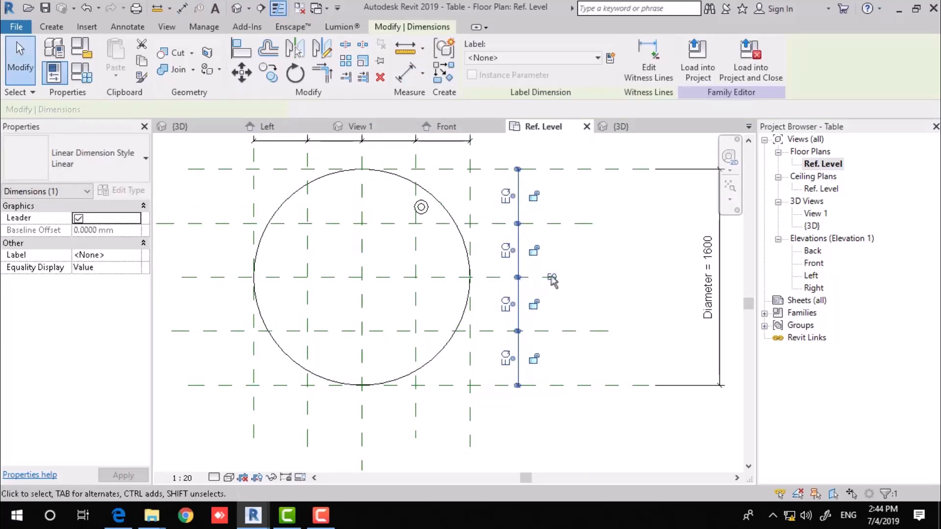
pyautogui.moveTo(467, 259); pyautogui.dragTo(475, 279, button='middle')
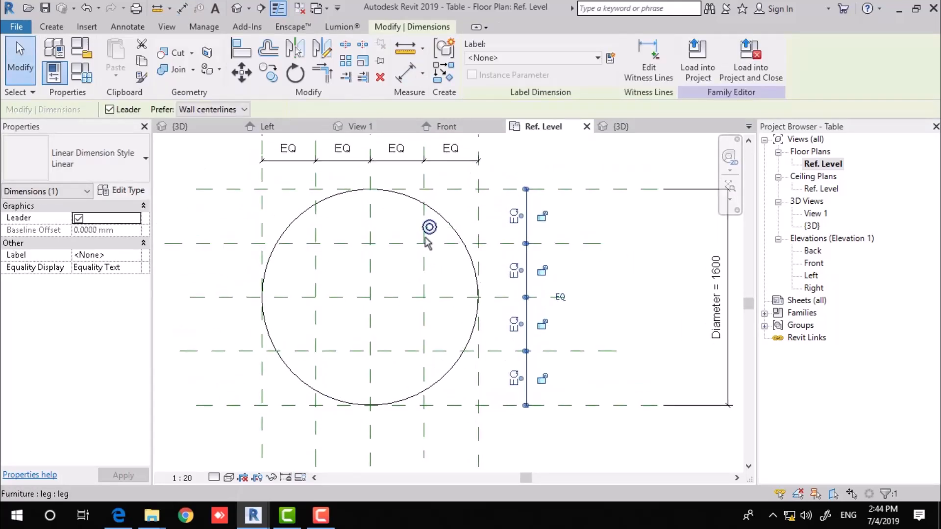
pyautogui.scroll(5, 428, 243)
# Align the leg's centre onto its horizontal and vertical reference planes using AL.
pyautogui.press('a')
pyautogui.press('l')
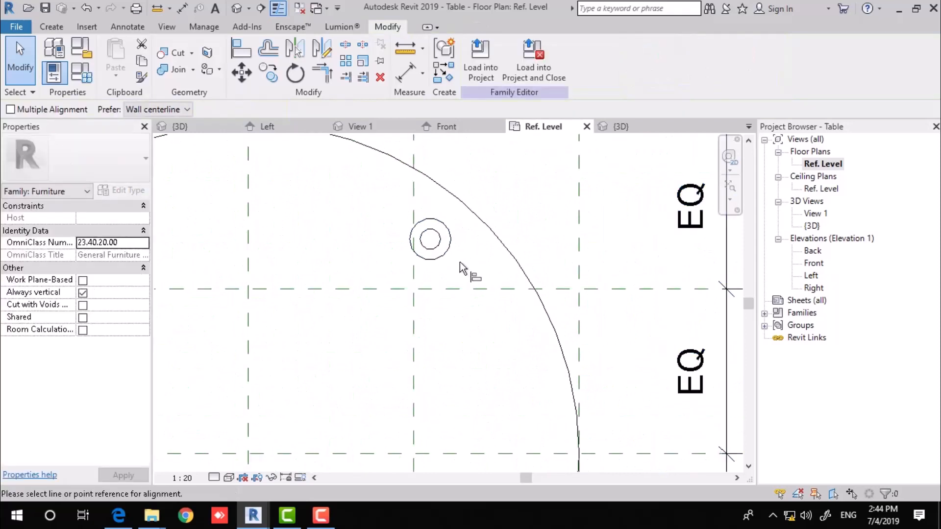
pyautogui.moveTo(458, 307); pyautogui.dragTo(434, 342, button='middle')
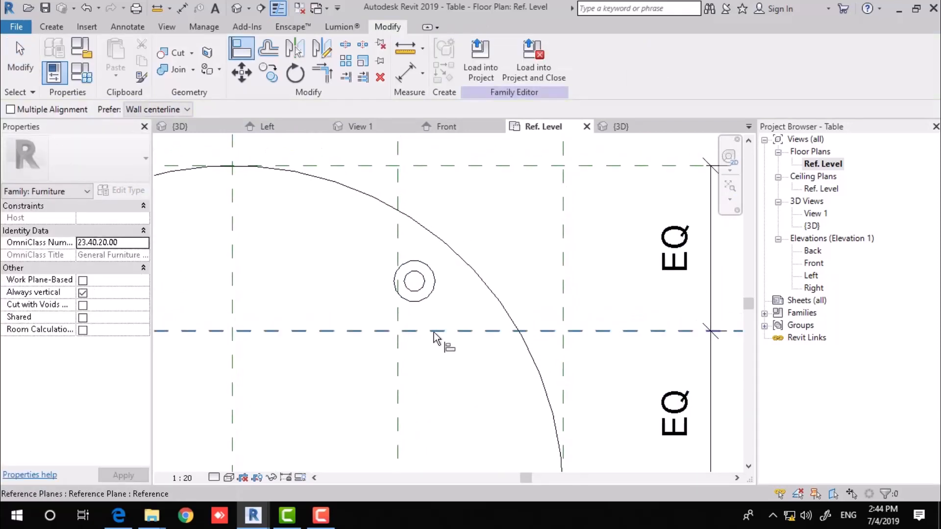
pyautogui.click(434, 337)
pyautogui.click(438, 291)
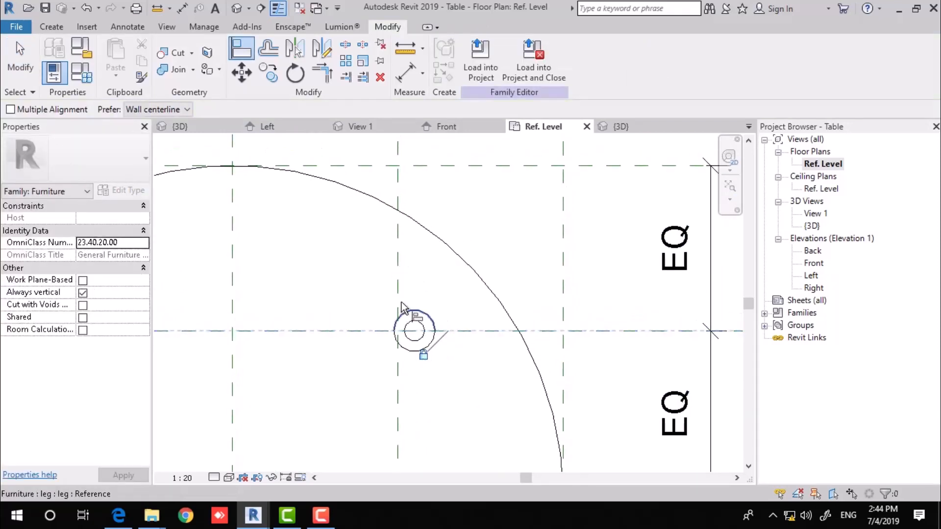
pyautogui.click(399, 319)
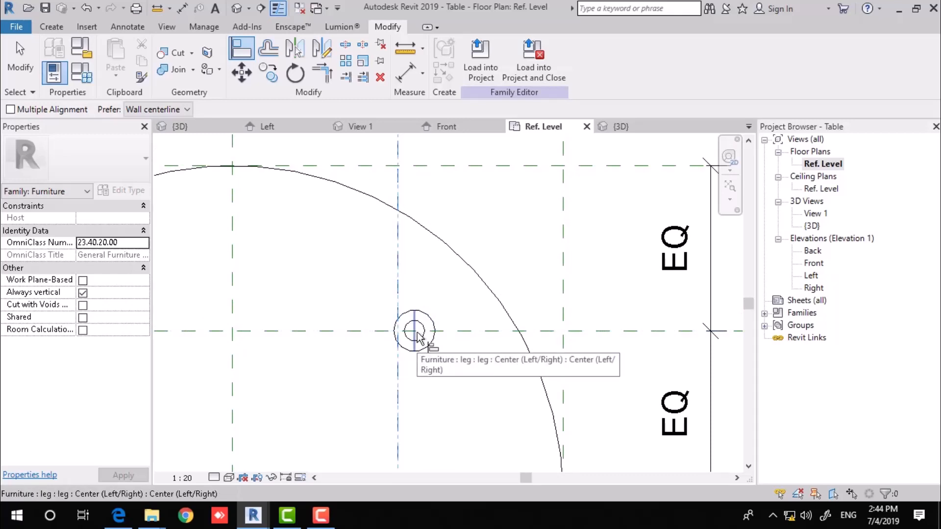
pyautogui.click(415, 332)
pyautogui.scroll(-3, 505, 270)
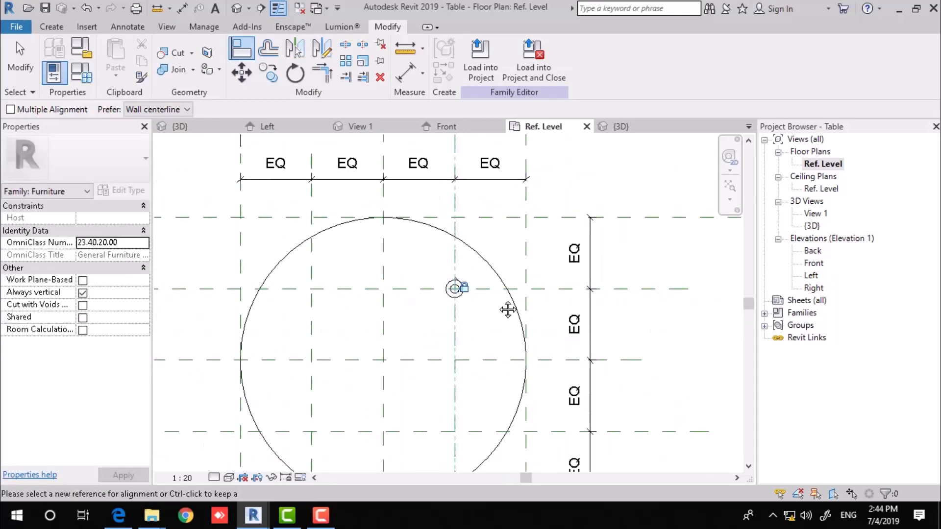
pyautogui.press('Escape')
pyautogui.press('Escape')
# Copy the leg with Multiple to the upper-left, lower-left and lower-right plane crossings.
pyautogui.click(450, 248)
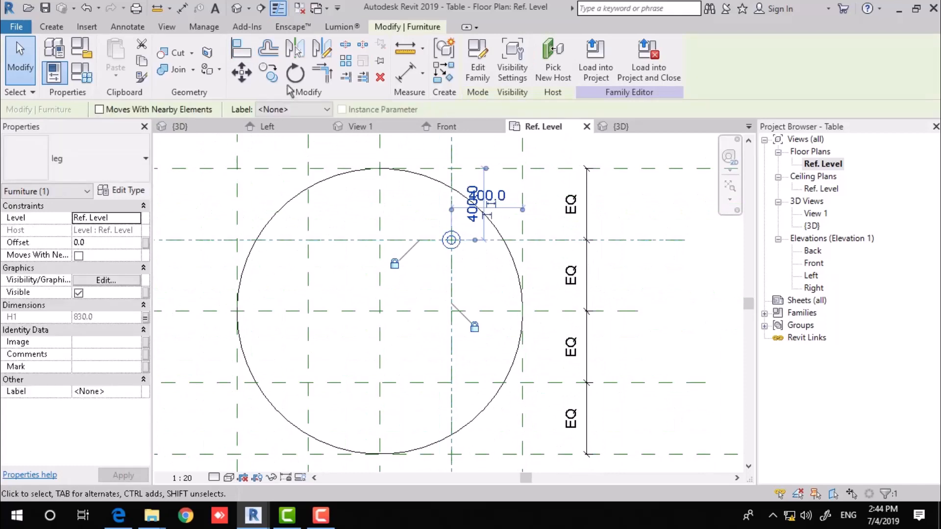
pyautogui.press('c')
pyautogui.press('o')
pyautogui.click(451, 240)
pyautogui.click(211, 109)
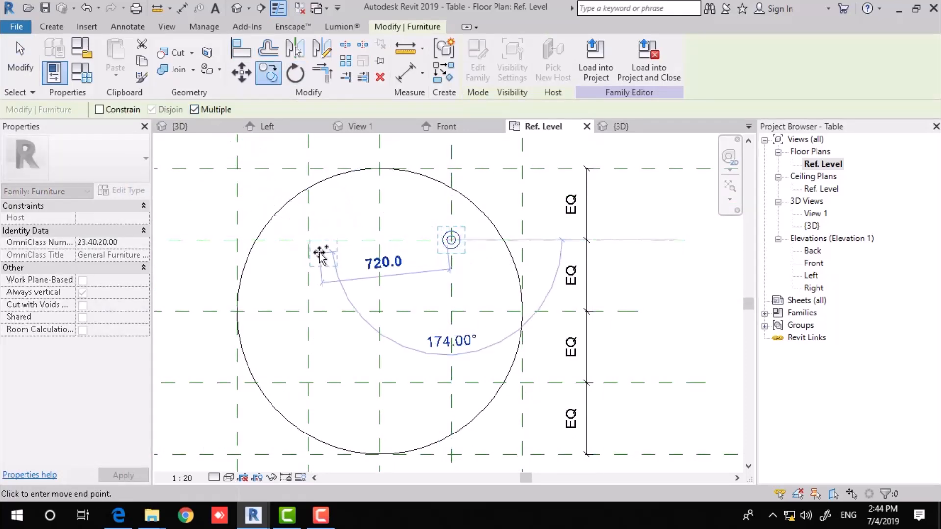
pyautogui.click(319, 241)
pyautogui.click(323, 371)
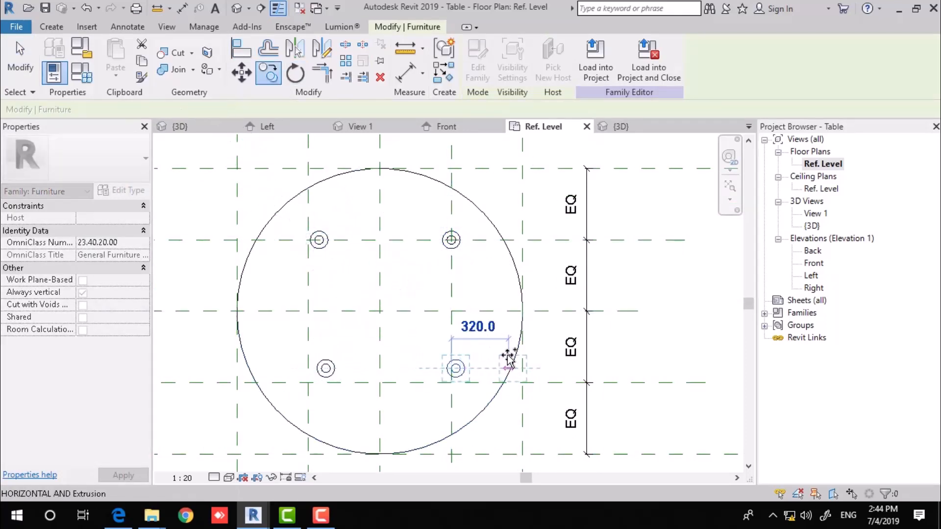
pyautogui.click(455, 368)
pyautogui.press('Escape')
pyautogui.press('Escape')
# Align a copied leg to its horizontal and vertical reference planes.
pyautogui.press('a')
pyautogui.press('l')
pyautogui.scroll(3, 480, 387)
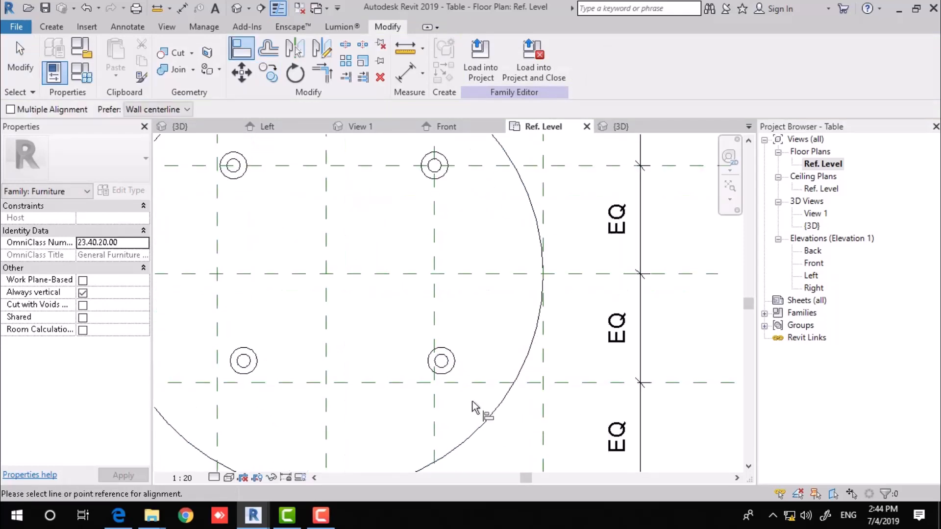
pyautogui.click(471, 310)
pyautogui.click(440, 286)
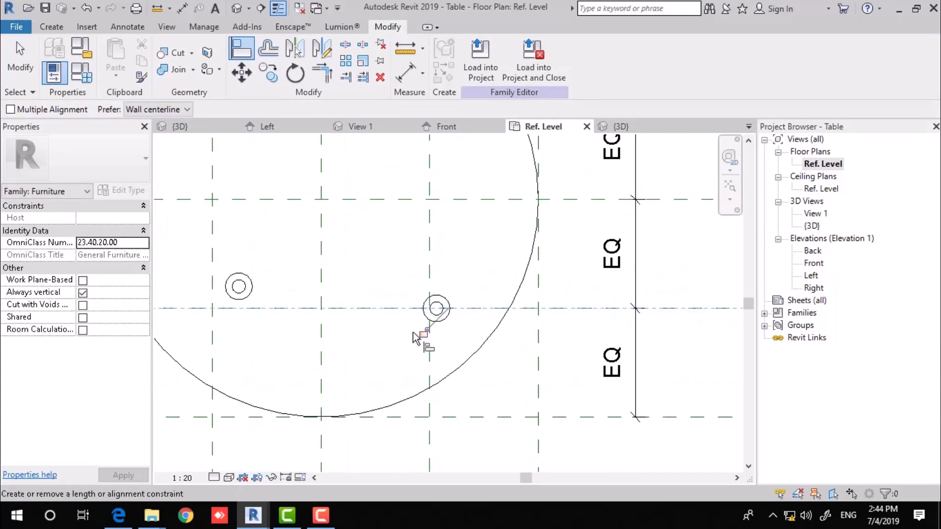
pyautogui.click(436, 373)
pyautogui.click(448, 325)
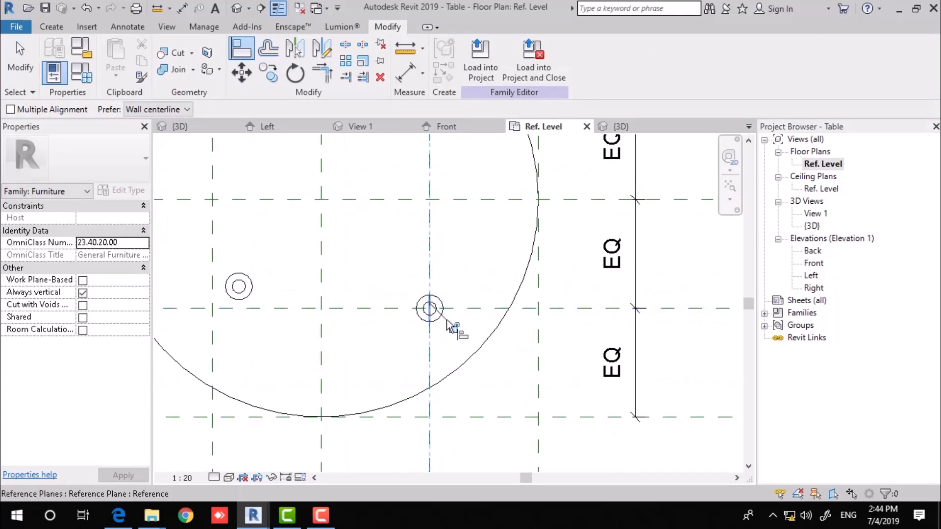
pyautogui.scroll(-2, 455, 338)
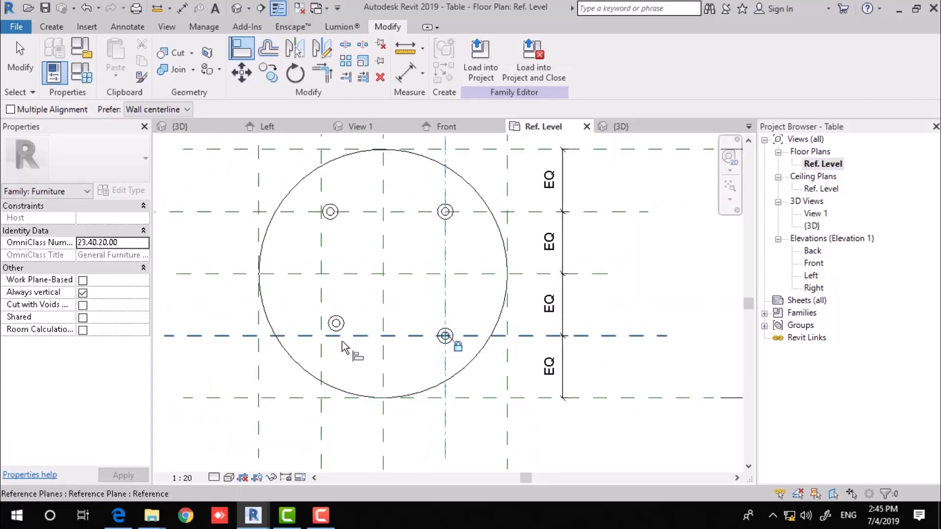
# Align the lower-left leg to the left and lower reference planes and lock it.
pyautogui.click(321, 361)
pyautogui.click(337, 330)
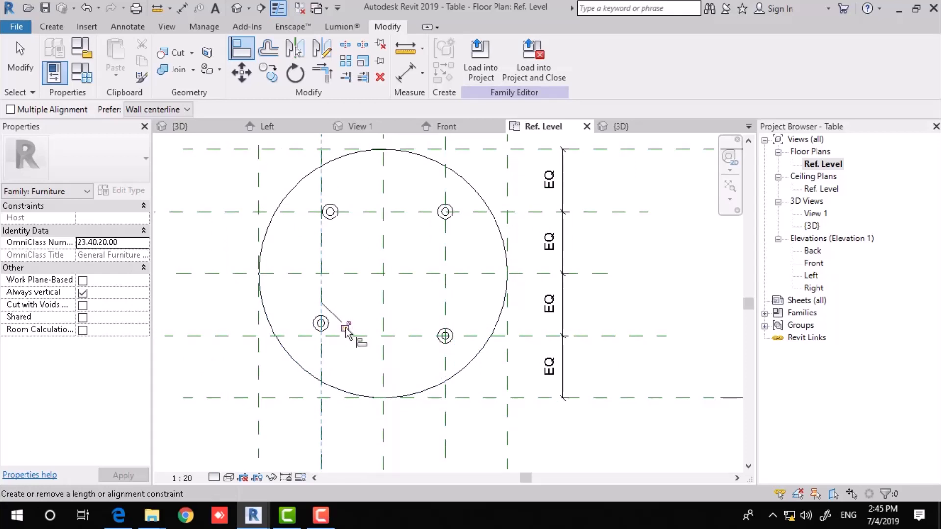
pyautogui.click(335, 336)
pyautogui.click(326, 328)
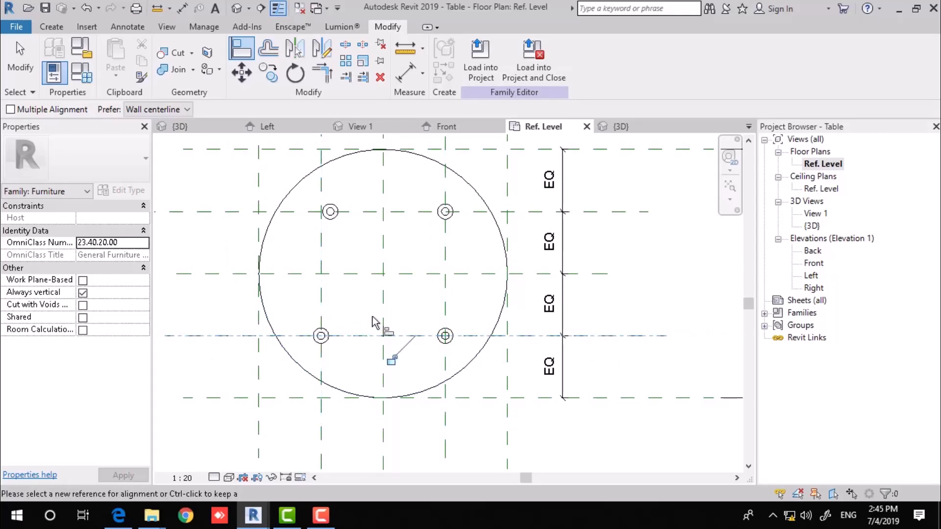
pyautogui.click(392, 361)
pyautogui.moveTo(335, 230); pyautogui.dragTo(379, 336, button='middle')
pyautogui.scroll(1, 405, 305)
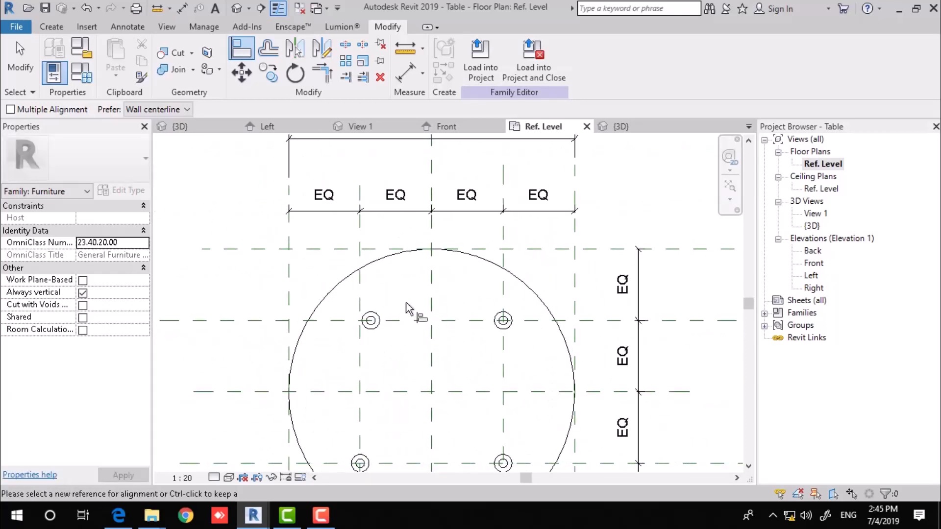
pyautogui.press('Escape')
pyautogui.press('Escape')
pyautogui.moveTo(420, 277); pyautogui.dragTo(420, 296, button='middle')
pyautogui.moveTo(374, 345); pyautogui.dragTo(402, 378)
# Dimension the leg centre from the top plane (540) and the left plane (500).
pyautogui.press('Escape')
pyautogui.press('d')
pyautogui.press('i')
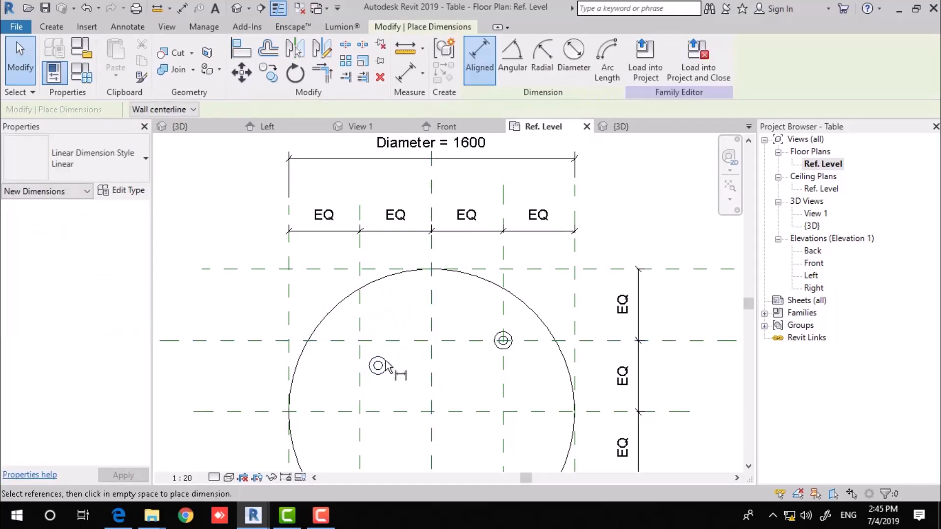
pyautogui.click(383, 365)
pyautogui.click(384, 269)
pyautogui.click(393, 318)
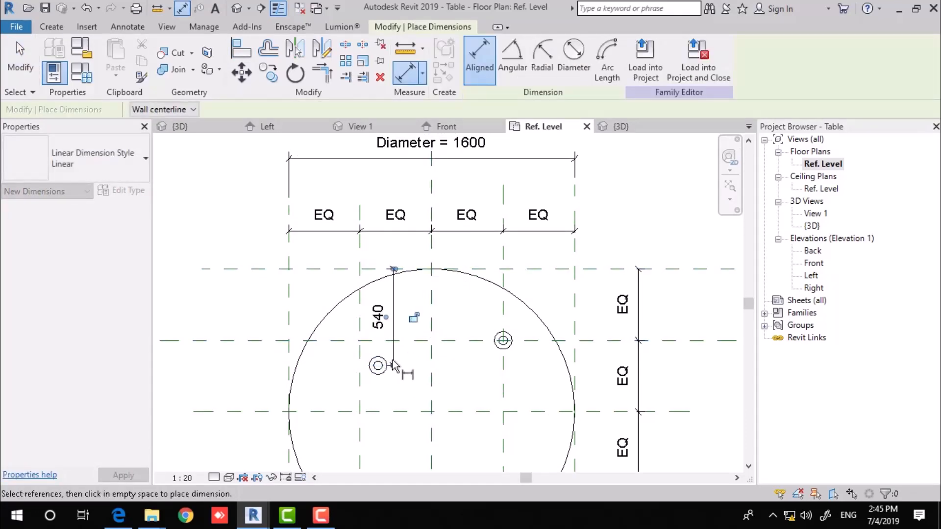
pyautogui.click(380, 365)
pyautogui.click(289, 385)
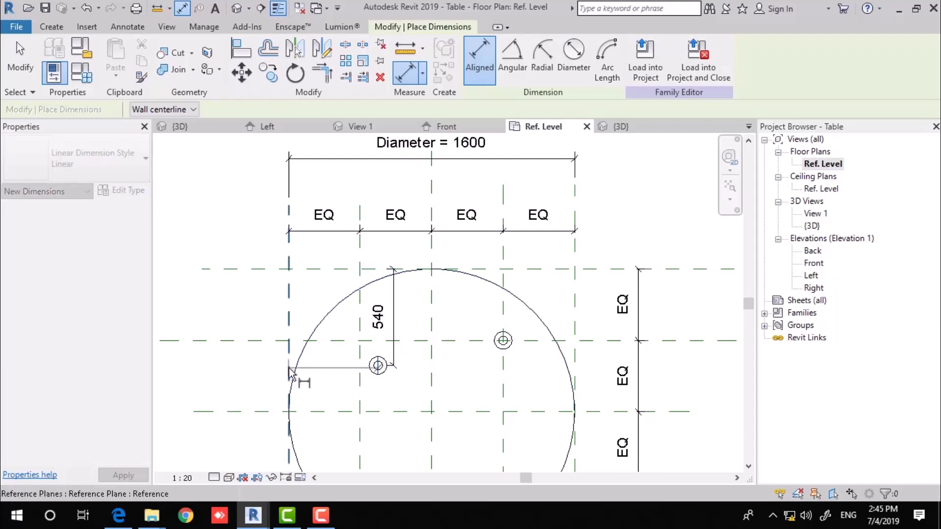
pyautogui.click(237, 386)
pyautogui.press('Escape')
pyautogui.press('Escape')
# Label both leg offset dimensions with a new parameter named D2.
pyautogui.click(393, 311)
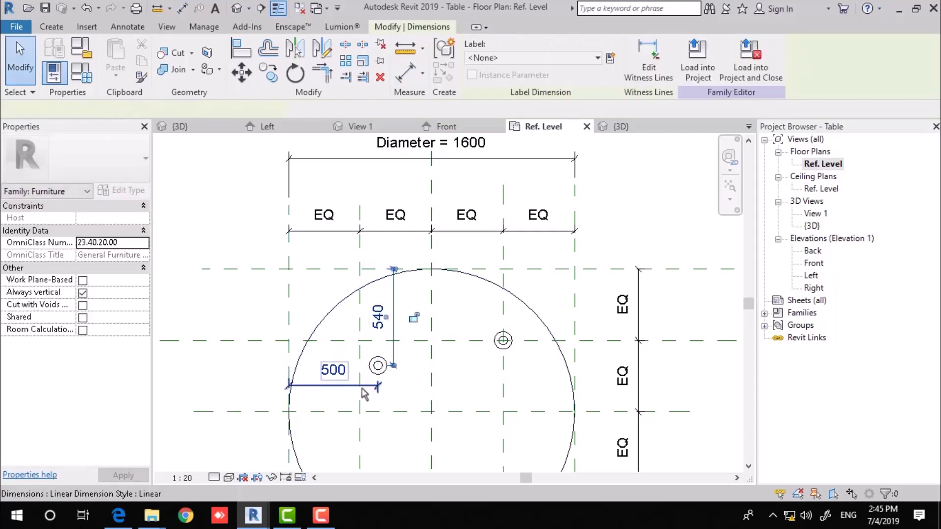
pyautogui.keyDown('ctrl'); pyautogui.click(354, 388); pyautogui.keyUp('ctrl')
pyautogui.click(610, 59)
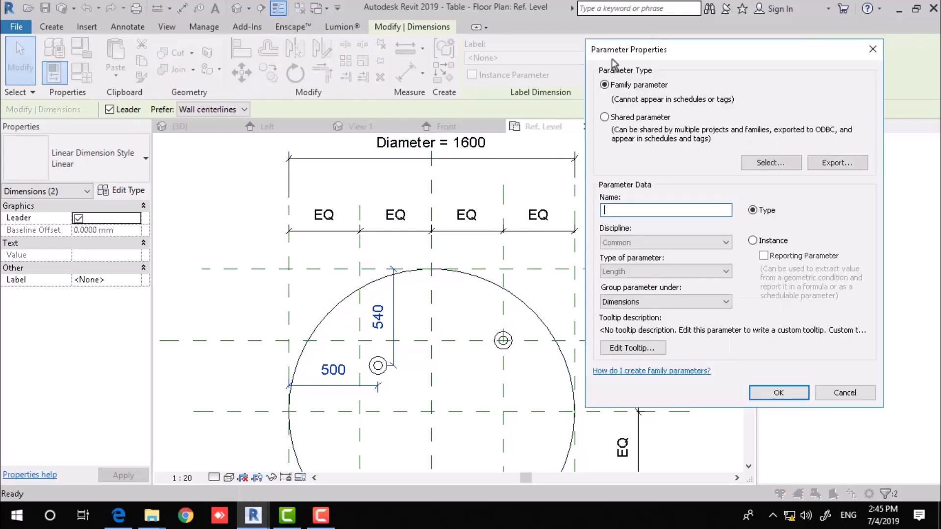
pyautogui.write('D2')
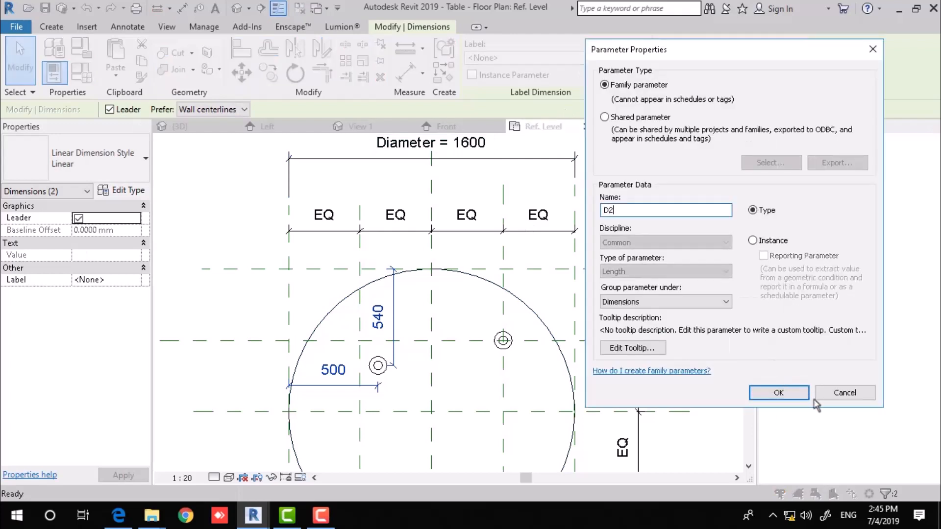
pyautogui.click(778, 398)
pyautogui.scroll(-1, 468, 305)
pyautogui.moveTo(467, 303); pyautogui.dragTo(392, 276, button='middle')
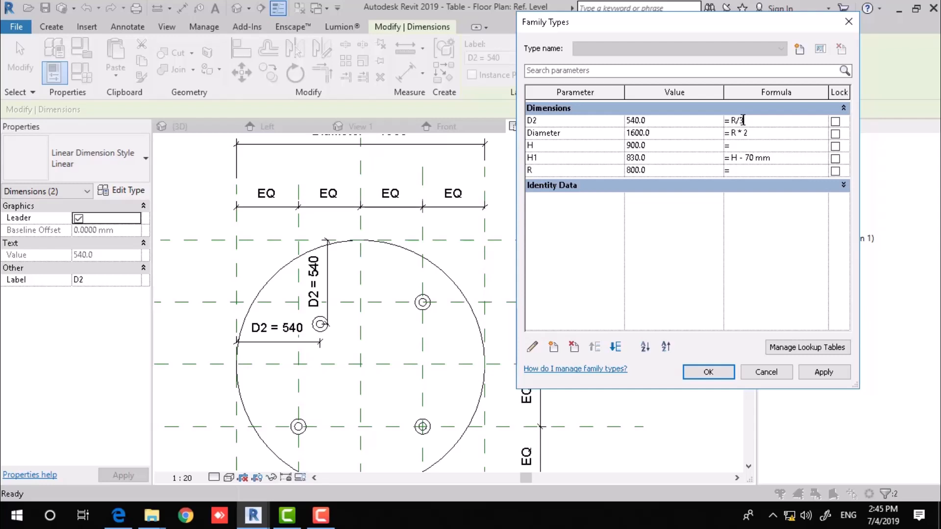
# Test D2 formulas R / 3 and R / 2, then keep R / 2.5 so offsets read 320.
pyautogui.click(811, 373)
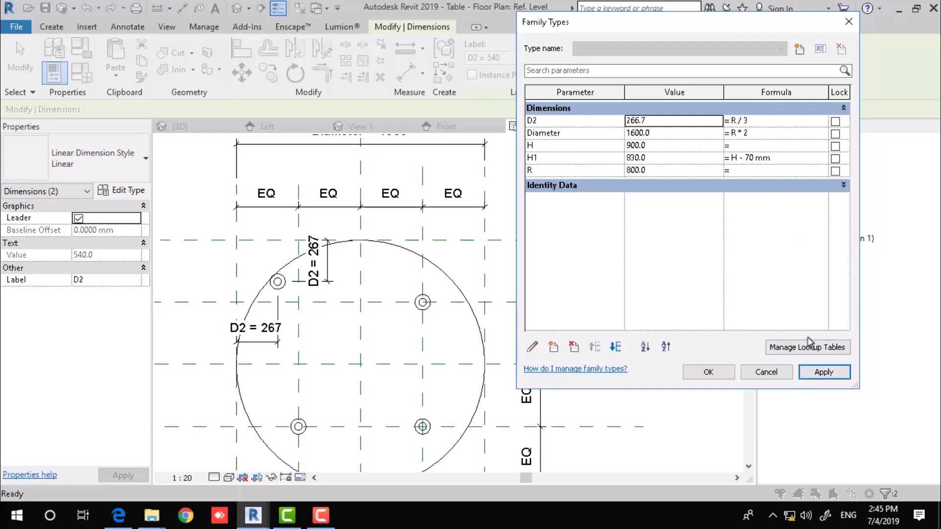
pyautogui.click(763, 121)
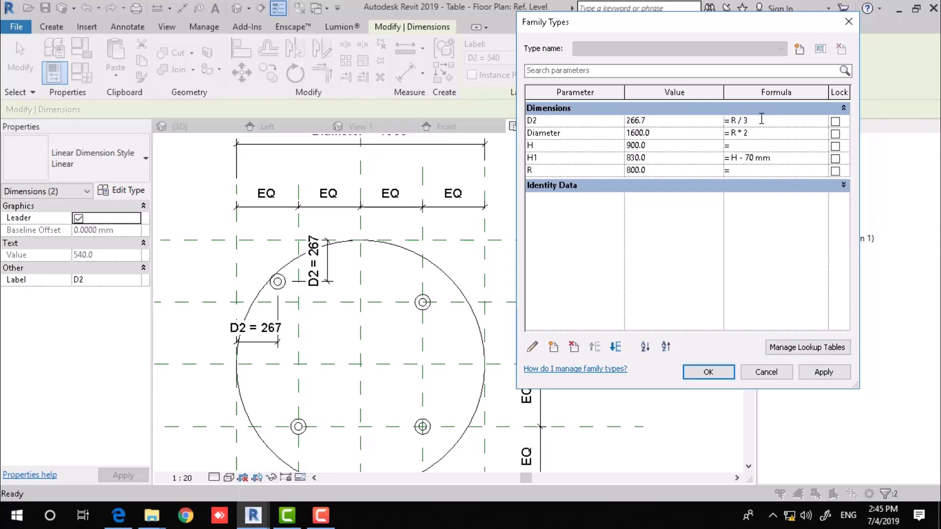
pyautogui.click(825, 372)
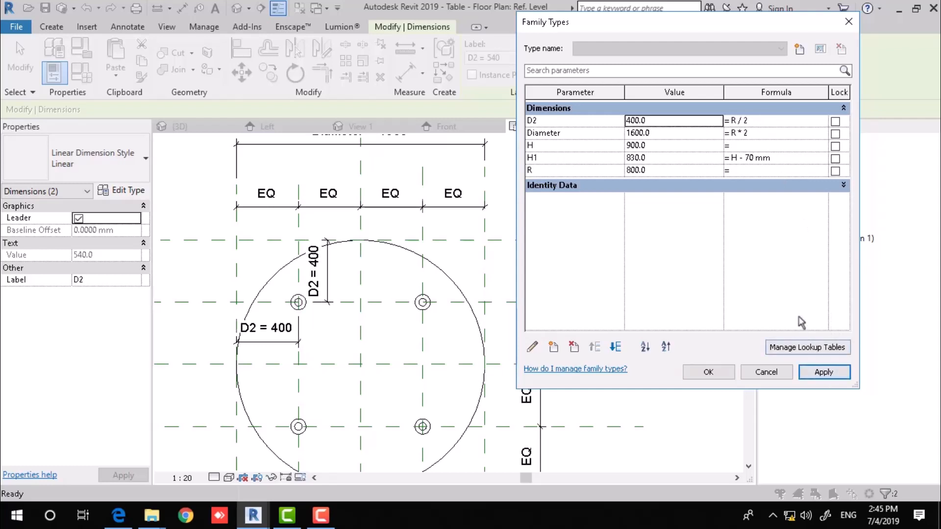
pyautogui.click(771, 121)
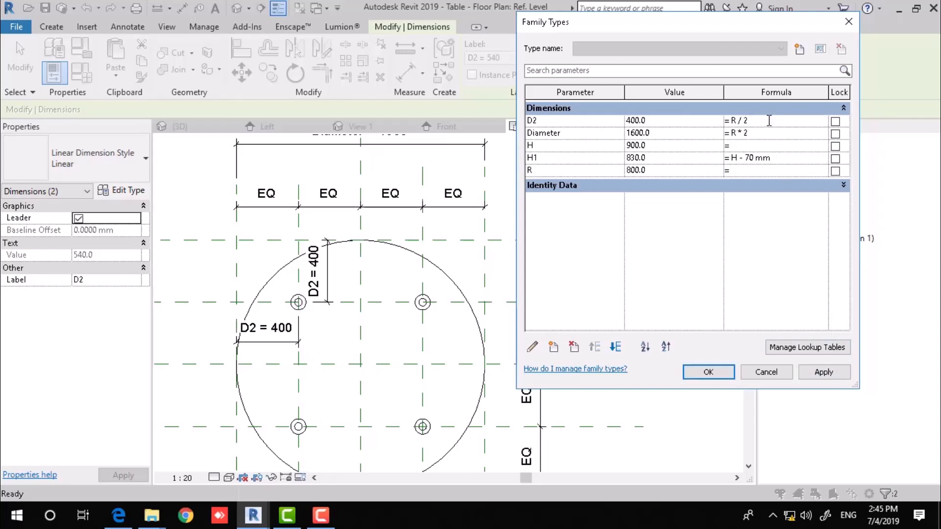
pyautogui.click(823, 373)
pyautogui.click(709, 372)
pyautogui.press('Escape')
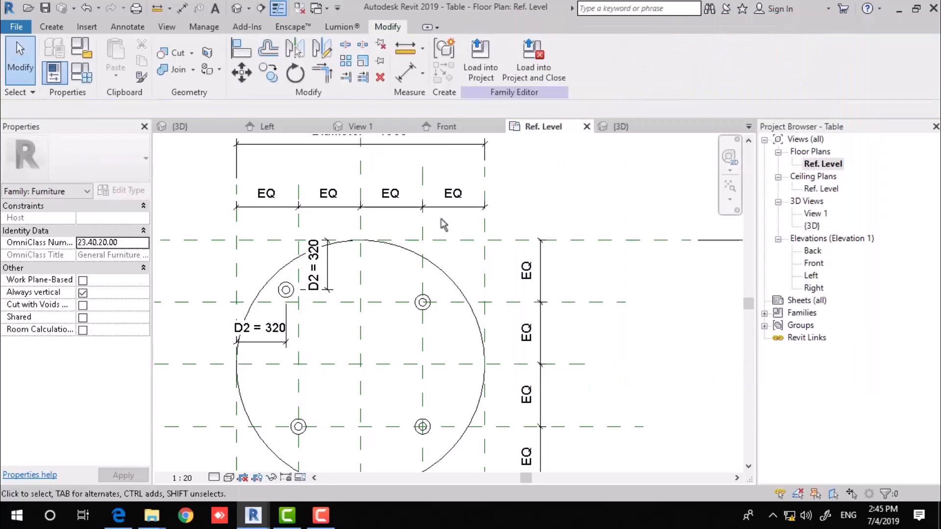
# Switch to the default 3D view and orbit to see the table from the side.
pyautogui.scroll(-3, 443, 221)
pyautogui.click(236, 9)
pyautogui.keyDown('shift'); pyautogui.moveTo(465, 292); pyautogui.dragTo(401, 216, button='middle'); pyautogui.keyUp('shift')
pyautogui.scroll(2, 436, 284)
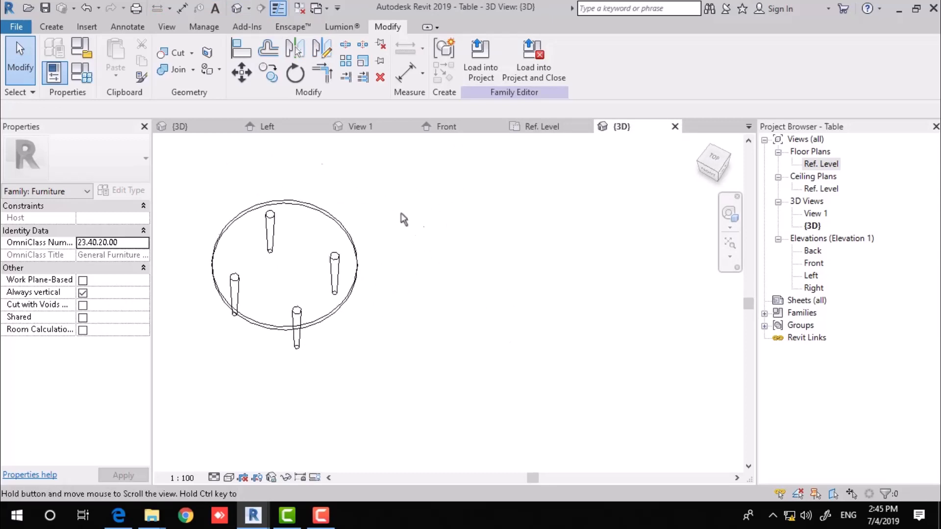
# Flex the table radius R to 1200 and 1500, then return it to 800.
pyautogui.click(82, 73)
pyautogui.click(678, 171)
pyautogui.write('1200')
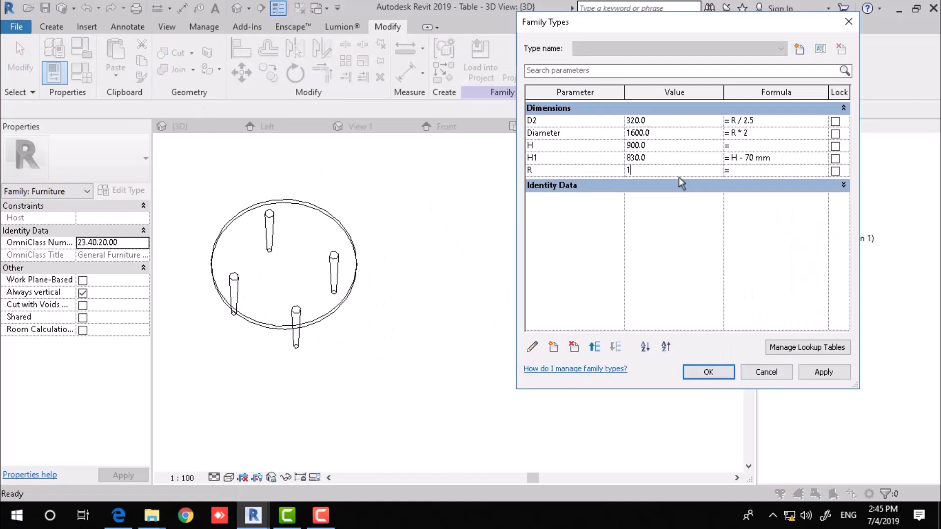
pyautogui.press('Tab')
pyautogui.click(827, 373)
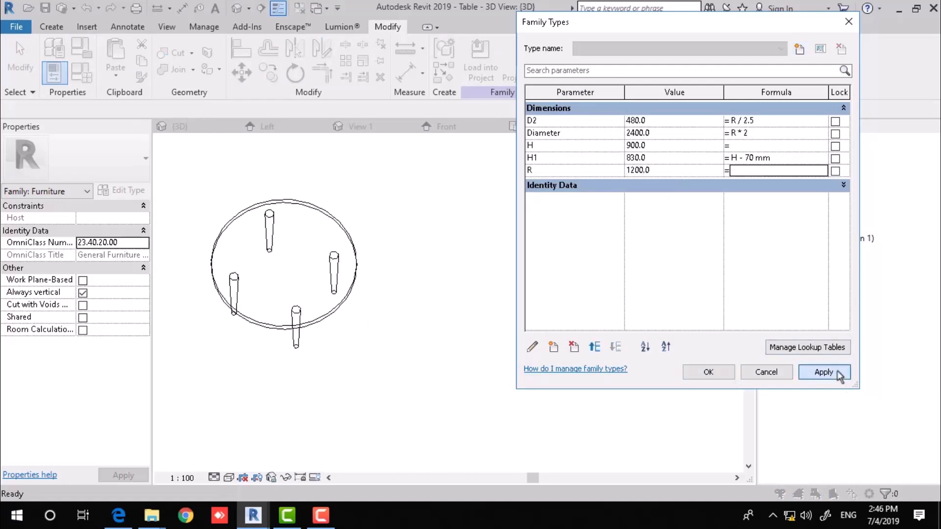
pyautogui.click(687, 170)
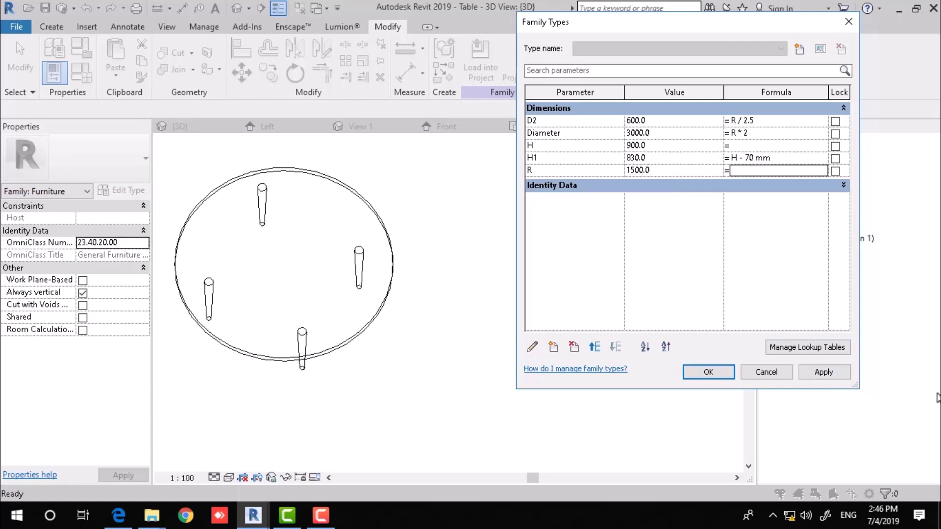
pyautogui.click(824, 372)
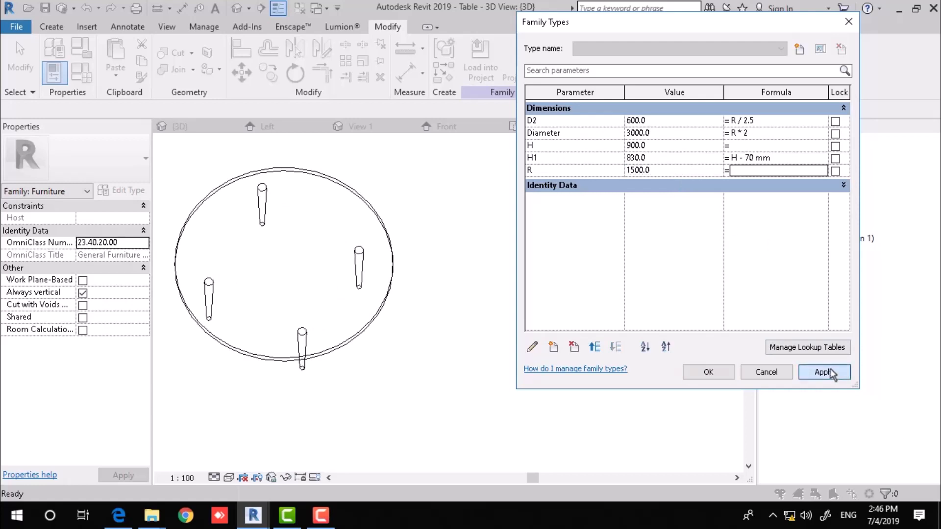
pyautogui.click(674, 171)
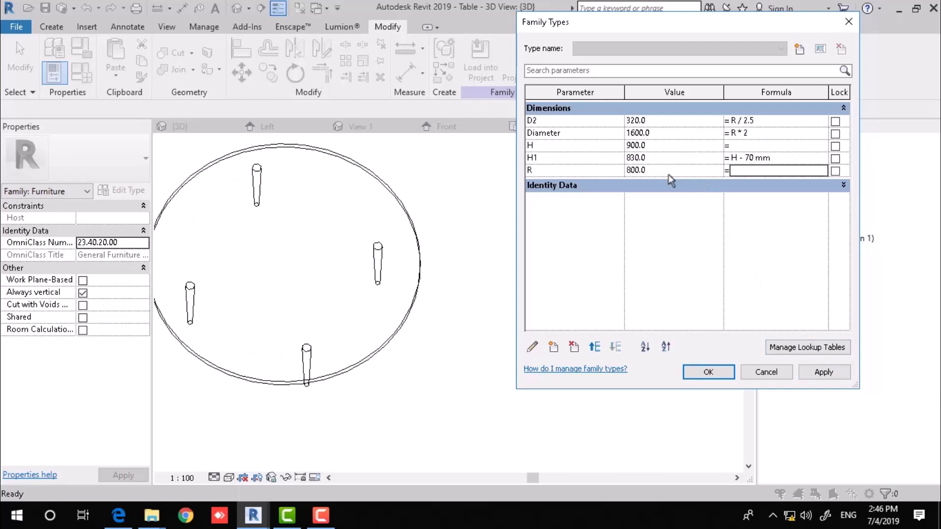
pyautogui.click(708, 372)
# Set the visual style to Shaded with SD and orbit to an isometric view from above.
pyautogui.moveTo(664, 311)
pyautogui.keyDown('shift'); pyautogui.mouseDown(button='middle')
pyautogui.moveTo(567, 330)
pyautogui.moveTo(538, 172)
pyautogui.moveTo(564, 251)
pyautogui.mouseUp(button='middle'); pyautogui.keyUp('shift')
pyautogui.press('s')
pyautogui.press('d')
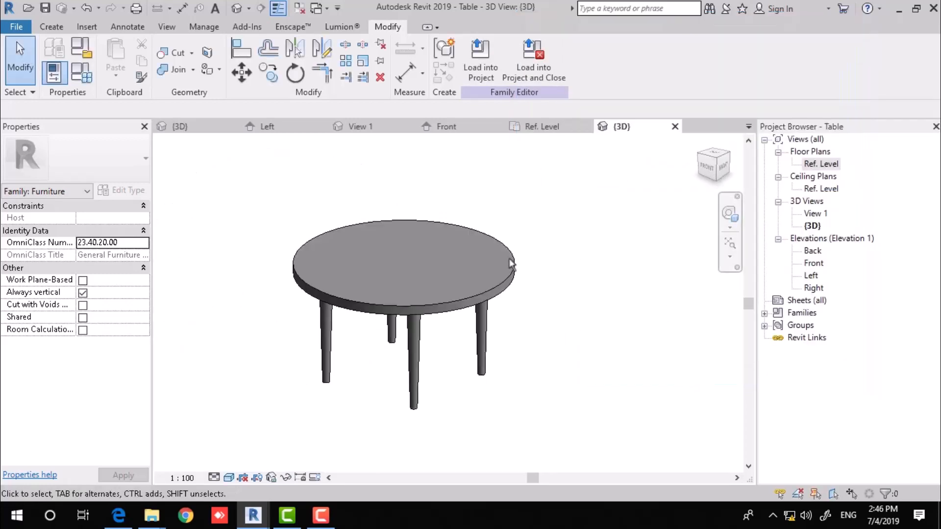
pyautogui.scroll(4, 455, 260)
pyautogui.moveTo(503, 191)
pyautogui.keyDown('shift'); pyautogui.mouseDown(button='middle')
pyautogui.moveTo(518, 198)
pyautogui.moveTo(495, 216)
pyautogui.mouseUp(button='middle'); pyautogui.keyUp('shift')
pyautogui.scroll(-3, 467, 244)
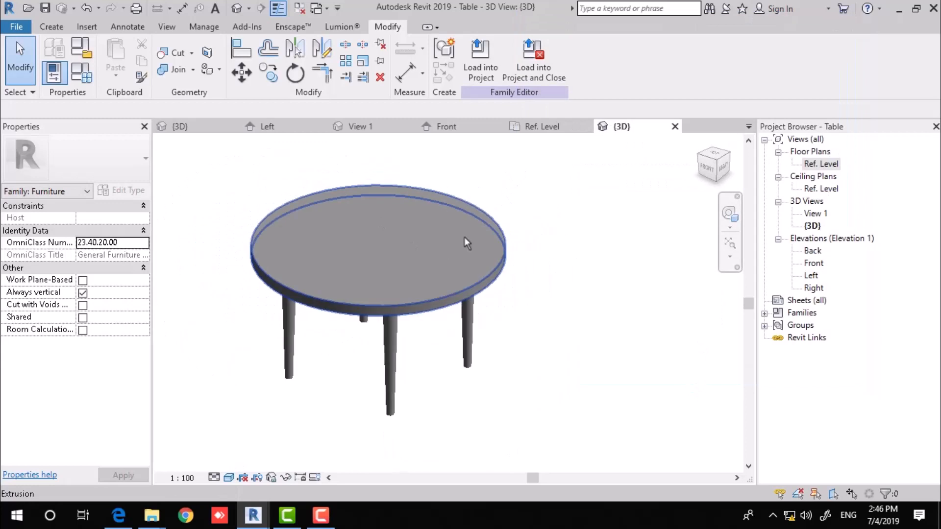
# Start a sweep with the tabletop's outer top edge as path and the profile set to <By Sketch>.
pyautogui.click(58, 32)
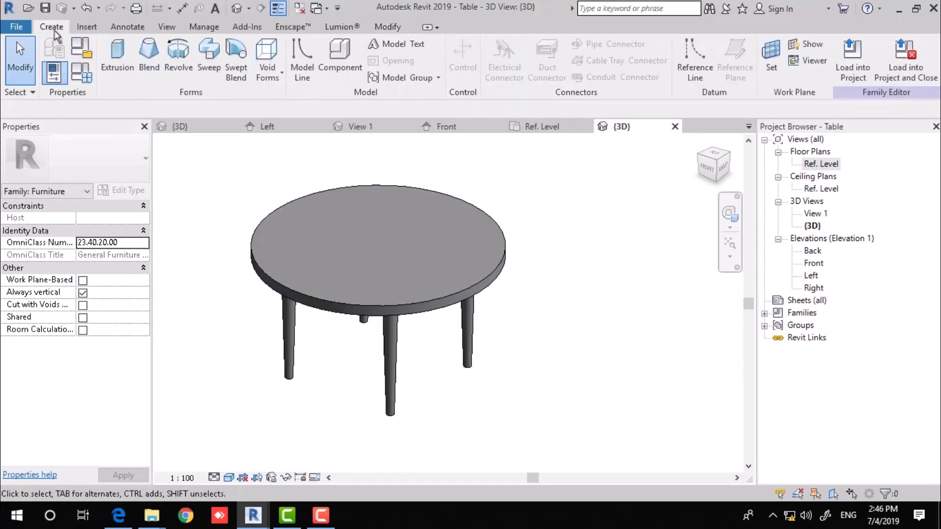
pyautogui.click(209, 56)
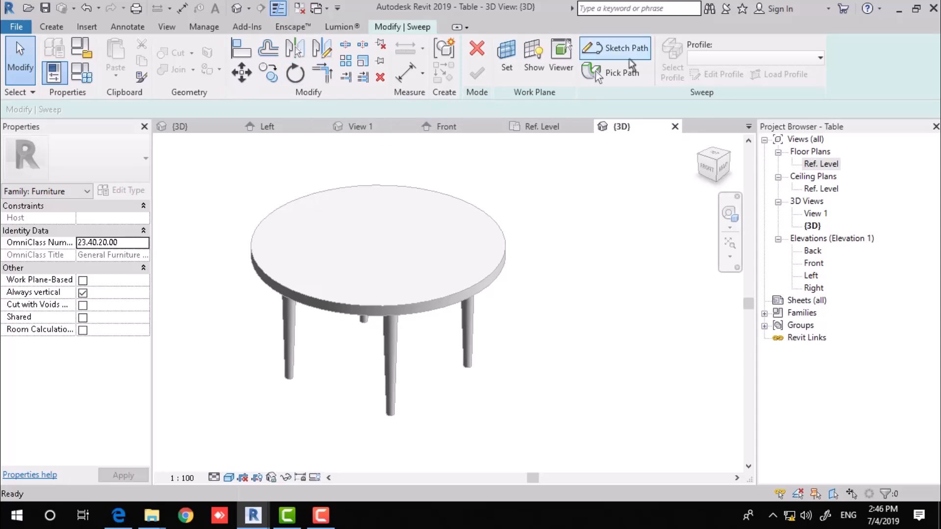
pyautogui.click(619, 73)
pyautogui.click(499, 279)
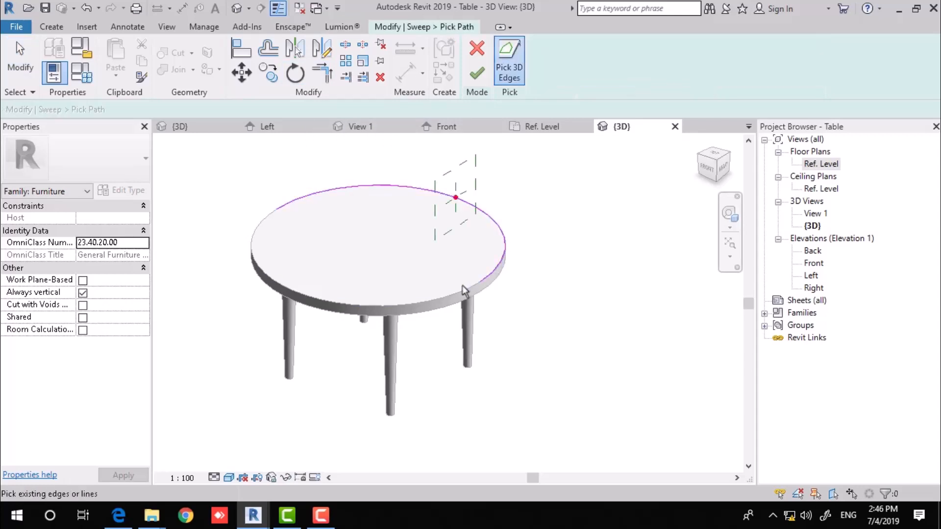
pyautogui.keyDown('shift'); pyautogui.moveTo(535, 274); pyautogui.dragTo(525, 238, button='middle'); pyautogui.keyUp('shift')
pyautogui.click(478, 73)
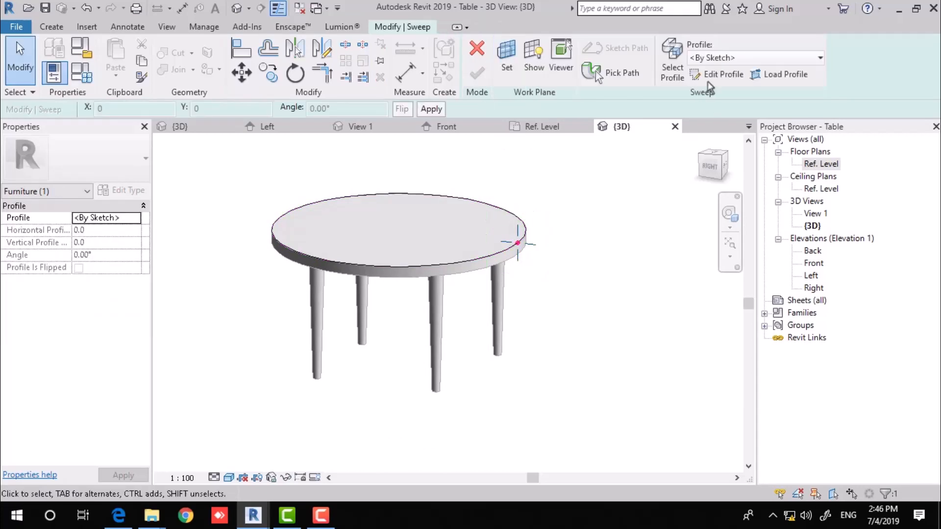
pyautogui.click(725, 58)
pyautogui.click(724, 74)
pyautogui.moveTo(563, 270); pyautogui.dragTo(588, 246, button='middle')
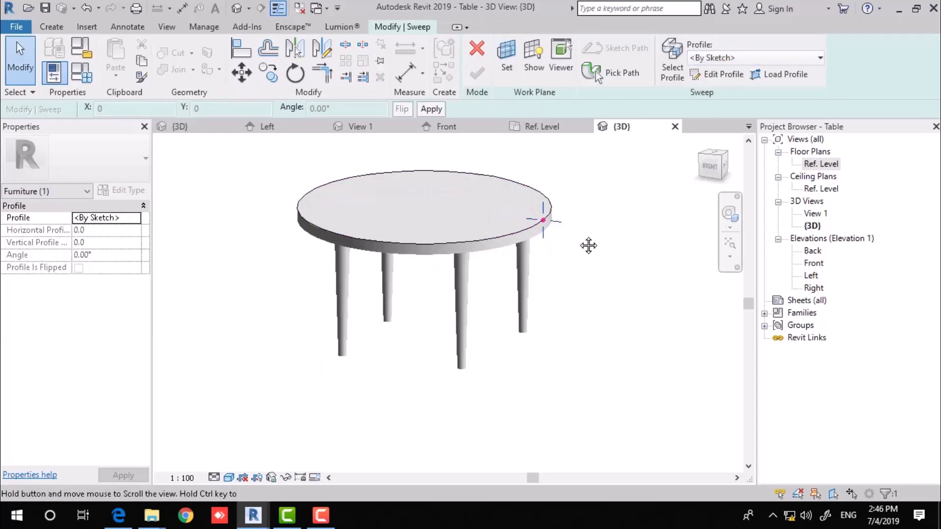
# Begin editing the sweep profile and open the Workplane Viewer showing the profile plane.
pyautogui.click(718, 74)
pyautogui.scroll(5, 546, 228)
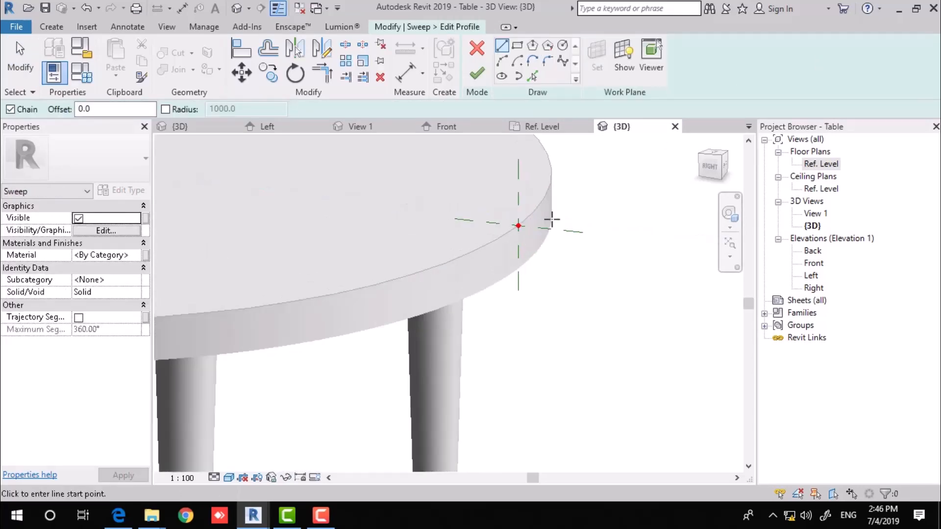
pyautogui.keyDown('shift'); pyautogui.moveTo(550, 219); pyautogui.dragTo(542, 219, button='middle'); pyautogui.keyUp('shift')
pyautogui.moveTo(482, 233)
pyautogui.mouseDown(button='middle')
pyautogui.moveTo(571, 231)
pyautogui.moveTo(553, 204)
pyautogui.mouseUp(button='middle')
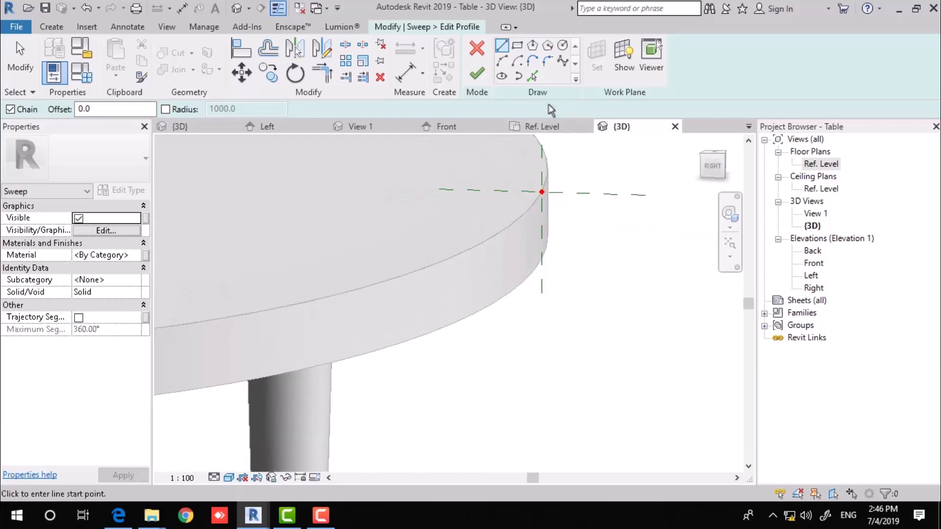
pyautogui.click(651, 53)
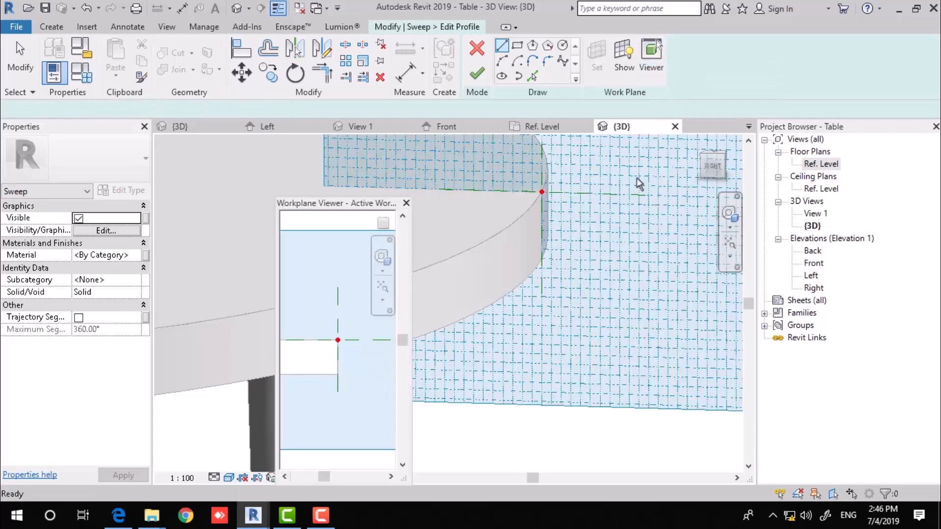
pyautogui.moveTo(359, 214); pyautogui.dragTo(700, 146)
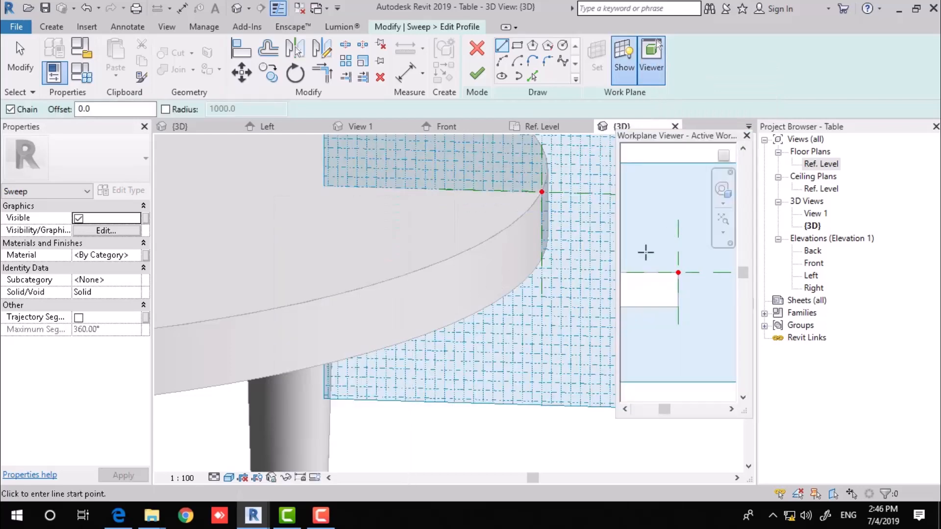
pyautogui.moveTo(617, 249); pyautogui.dragTo(510, 250)
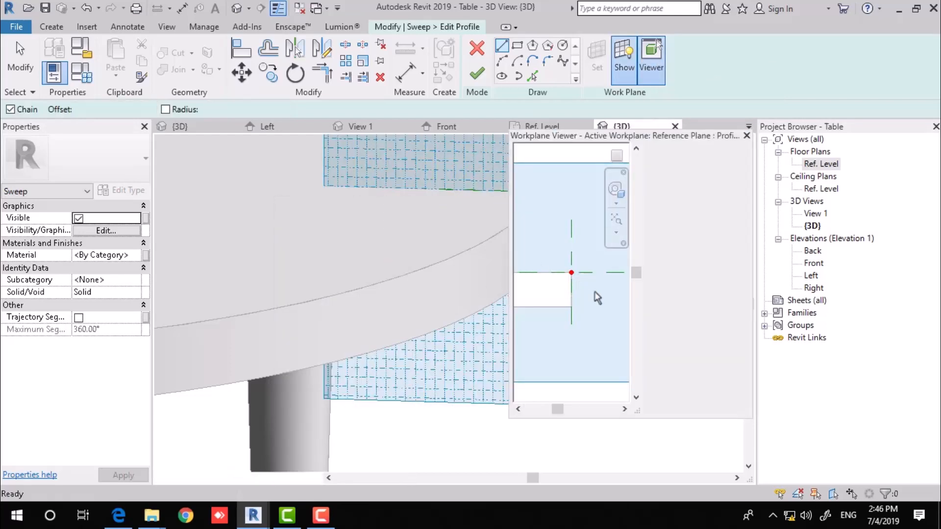
pyautogui.scroll(3, 580, 280)
pyautogui.moveTo(580, 281); pyautogui.dragTo(639, 258, button='middle')
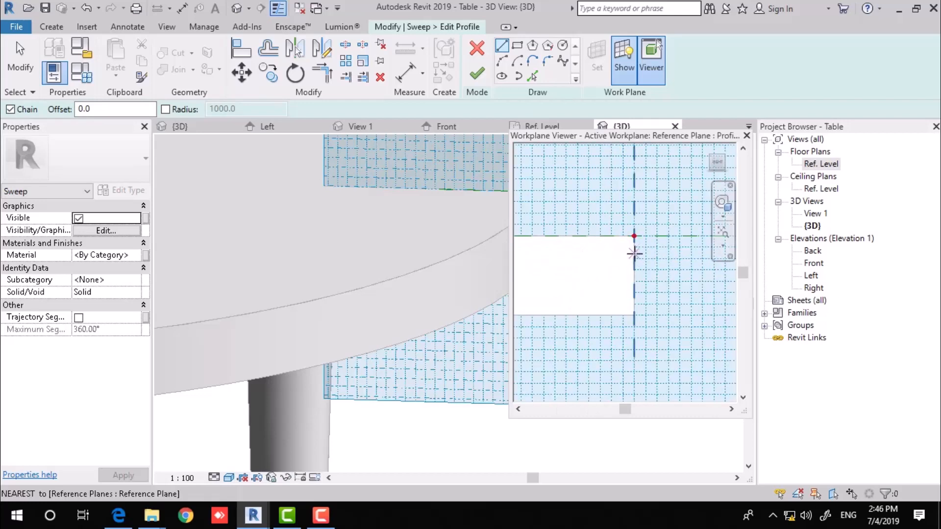
# Draw a closed stepped profile of 15-unit segments at the table edge and finish it.
pyautogui.click(634, 253)
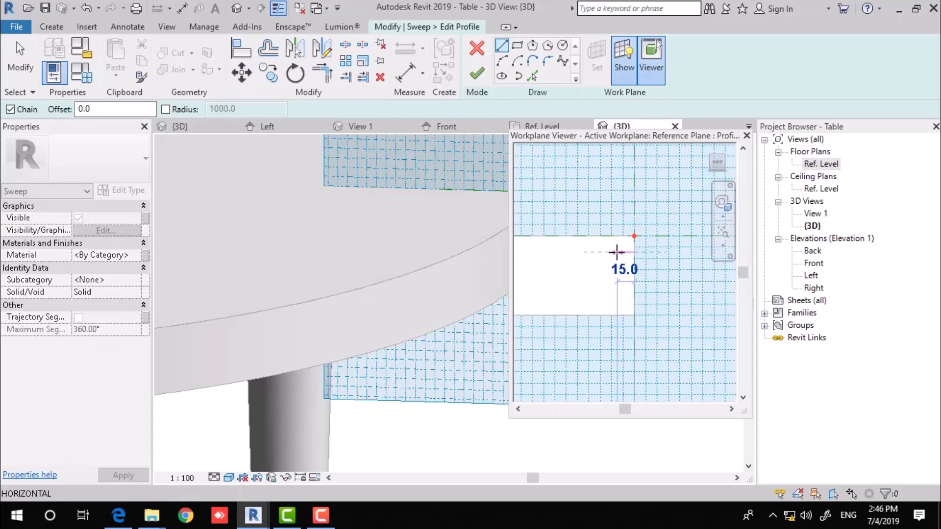
pyautogui.click(618, 252)
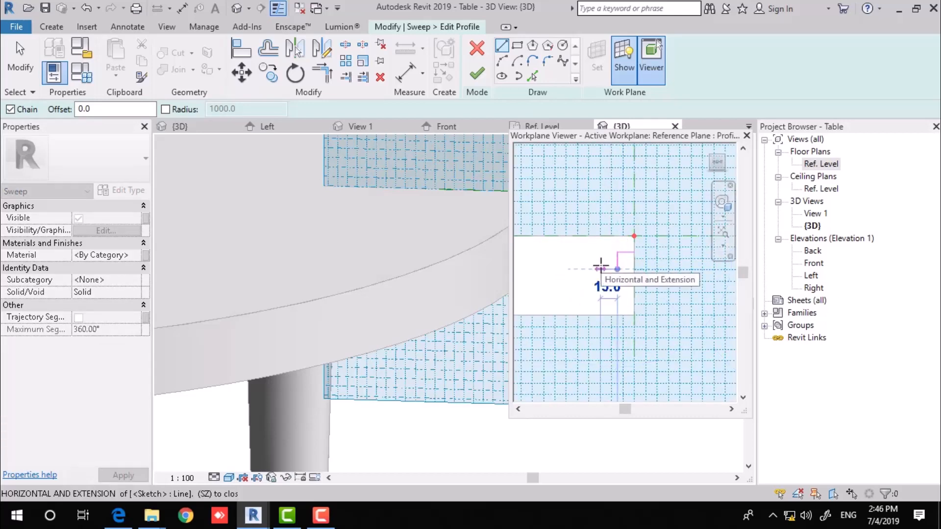
pyautogui.click(617, 269)
pyautogui.click(600, 285)
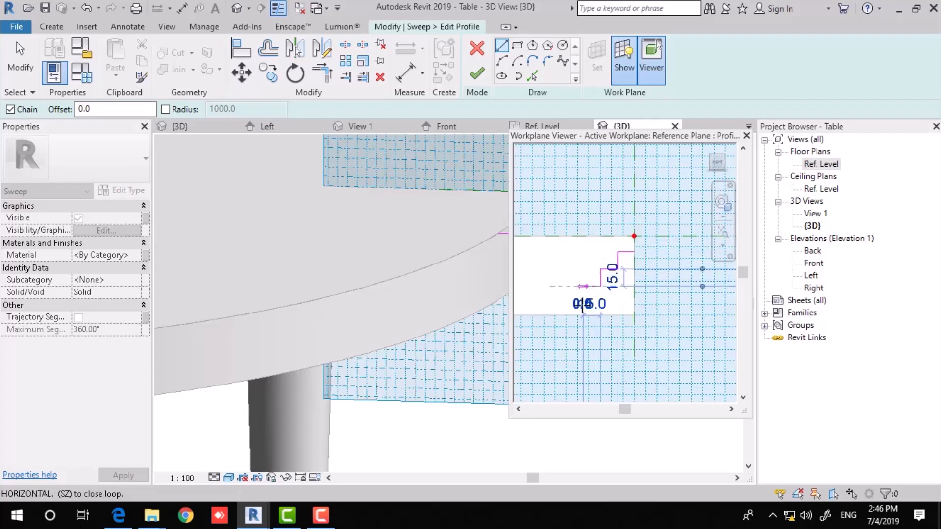
pyautogui.click(583, 285)
pyautogui.click(637, 314)
pyautogui.click(635, 315)
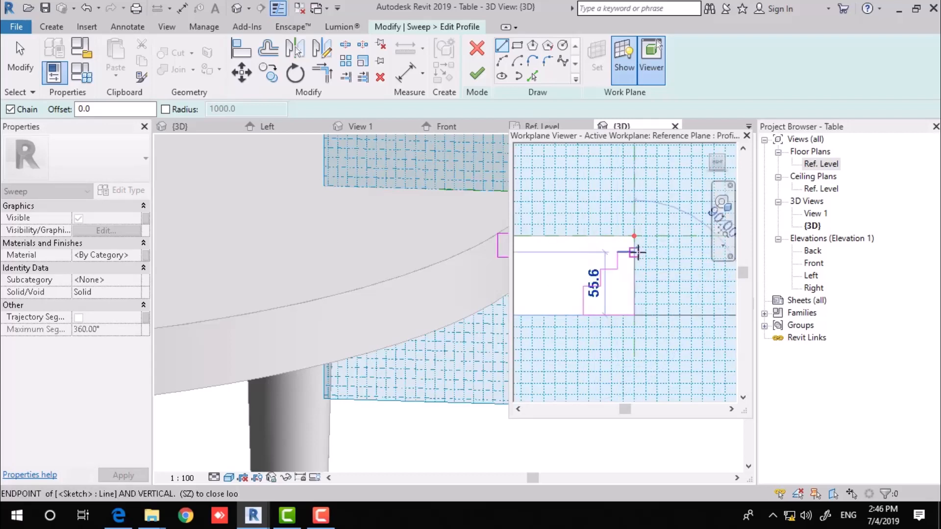
pyautogui.click(634, 252)
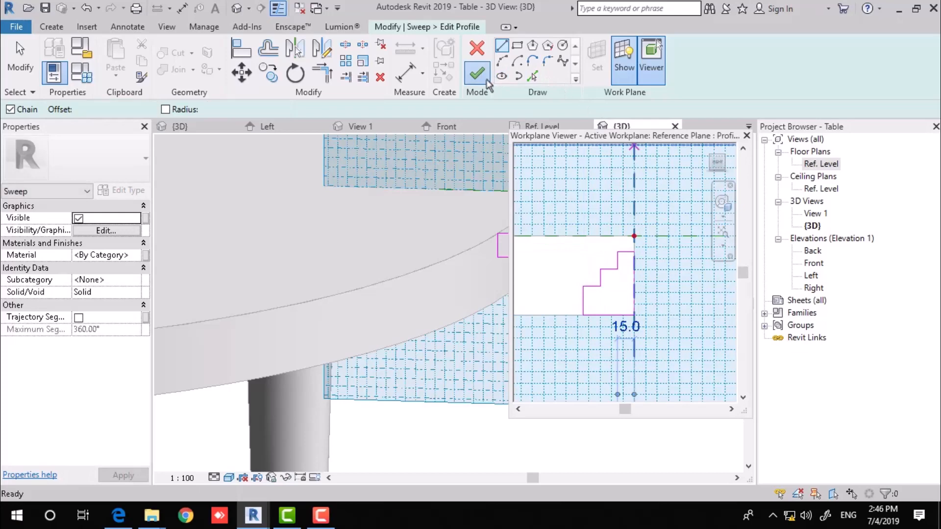
pyautogui.click(477, 74)
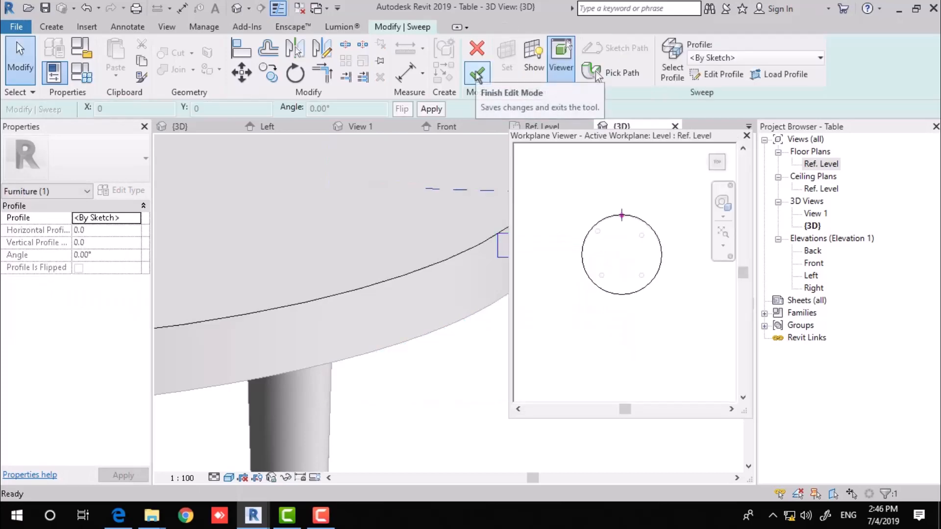
# Finish the sweep, close the profile plane view, and change the new sweep to a void.
pyautogui.click(477, 73)
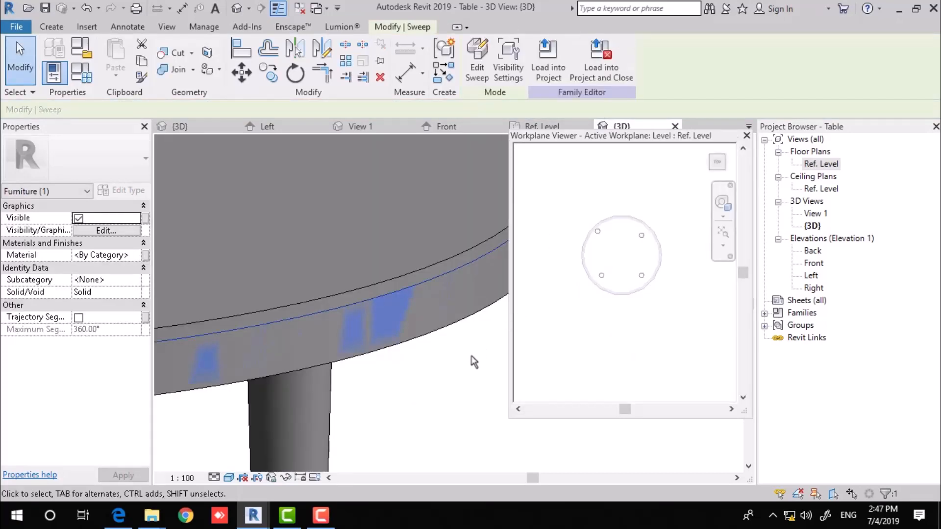
pyautogui.click(746, 135)
pyautogui.click(679, 225)
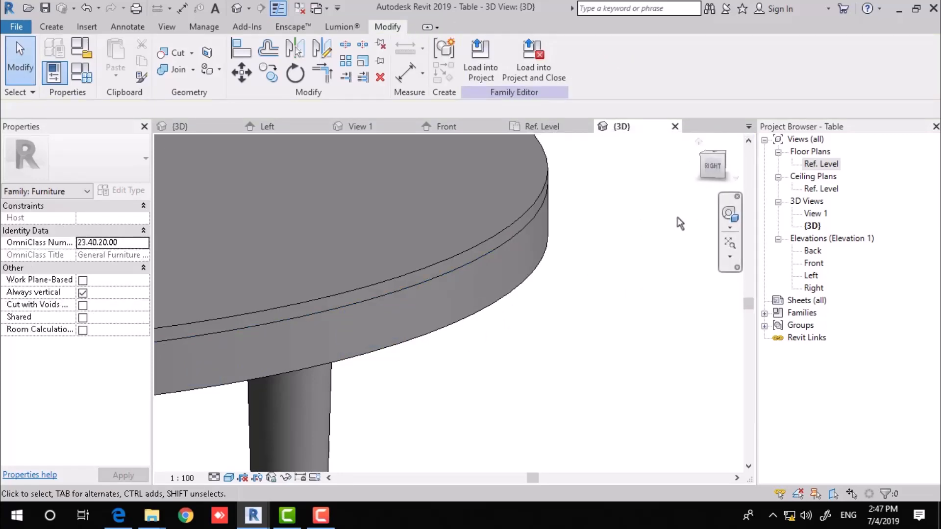
pyautogui.click(495, 260)
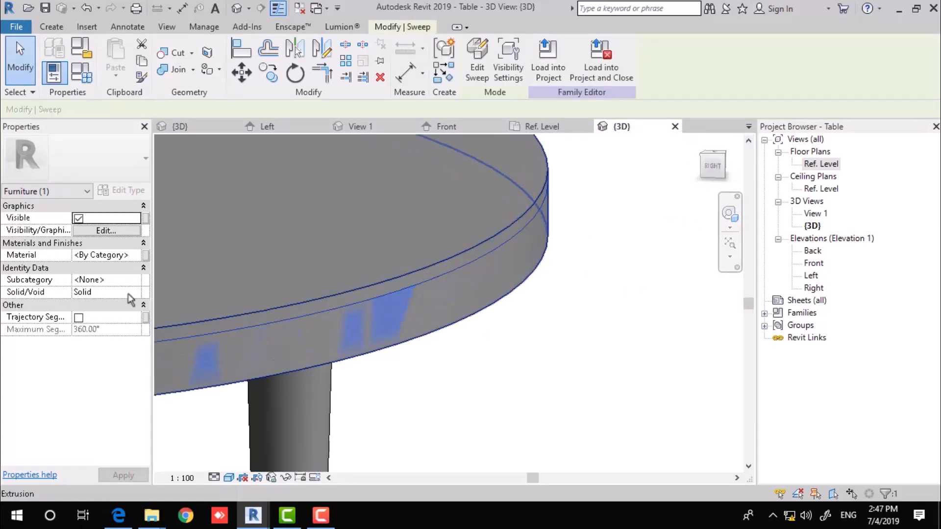
pyautogui.click(135, 292)
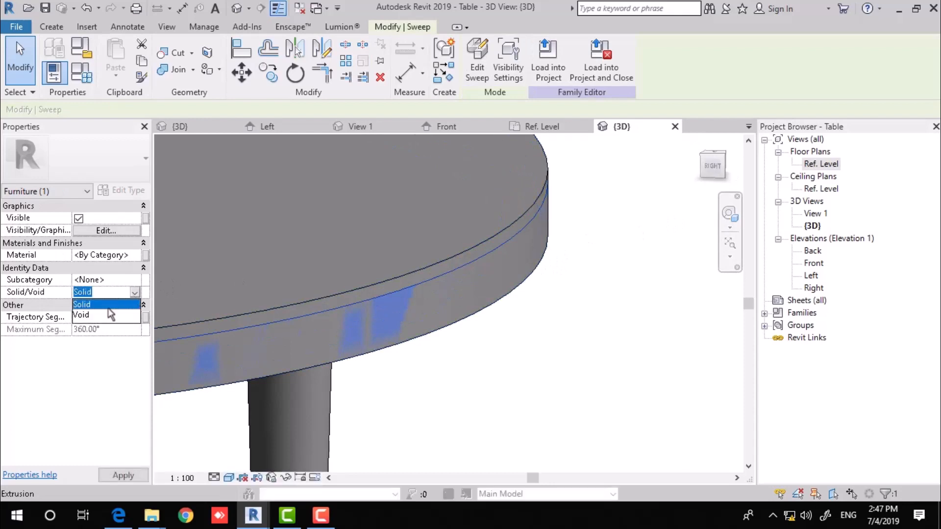
pyautogui.click(103, 315)
pyautogui.click(578, 336)
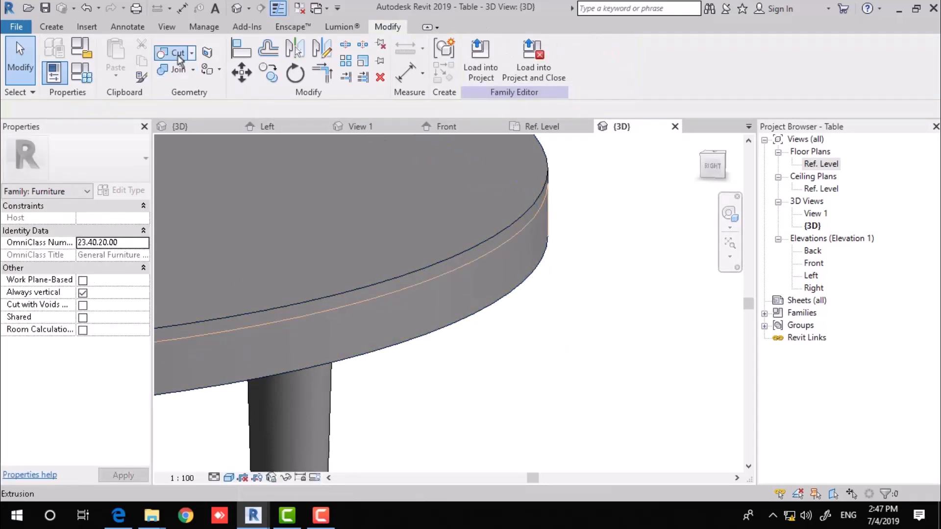
# Use Cut Geometry so the void sweep cuts a groove into the table-top edge.
pyautogui.click(167, 53)
pyautogui.click(426, 255)
pyautogui.click(516, 292)
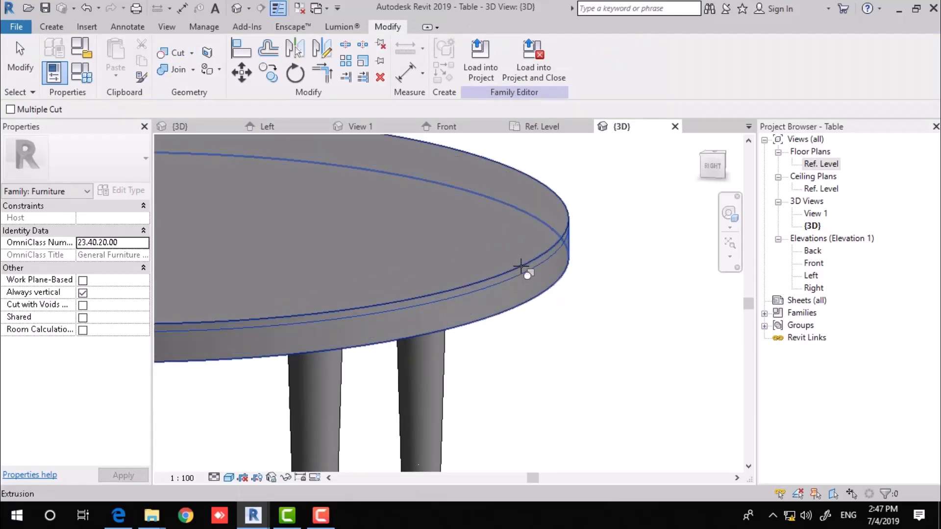
pyautogui.scroll(-5, 605, 278)
pyautogui.keyDown('shift'); pyautogui.moveTo(598, 278); pyautogui.dragTo(504, 293, button='middle'); pyautogui.keyUp('shift')
pyautogui.press('Escape')
# In Family Types, apply R = 1200 and H = 600, then orbit the resized table.
pyautogui.click(88, 80)
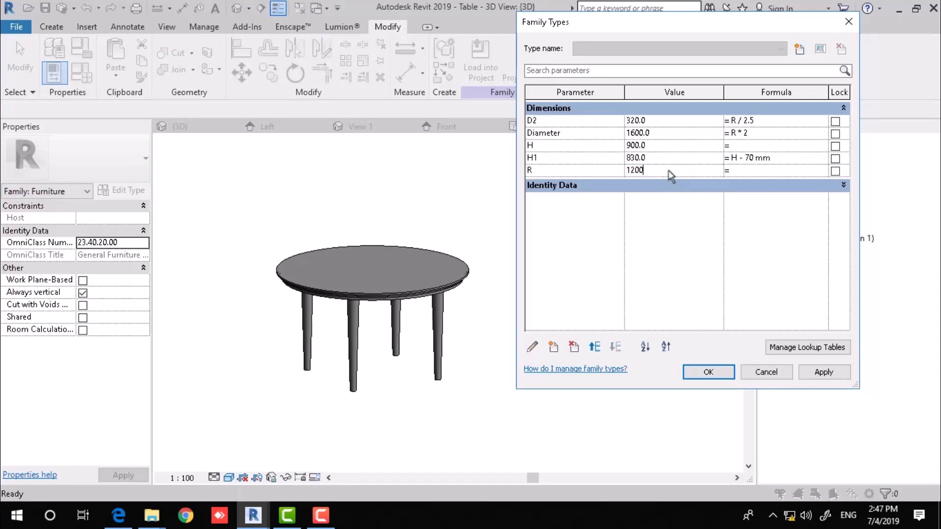
pyautogui.click(823, 374)
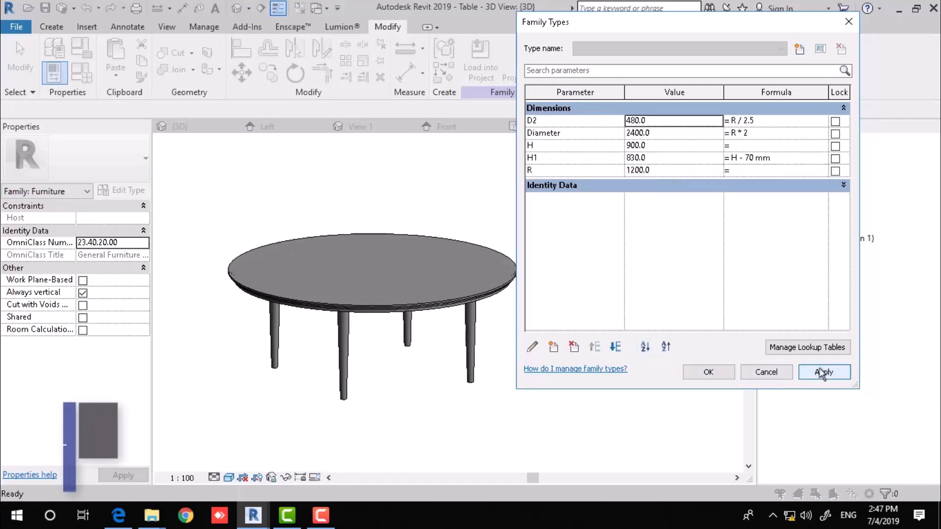
pyautogui.click(670, 146)
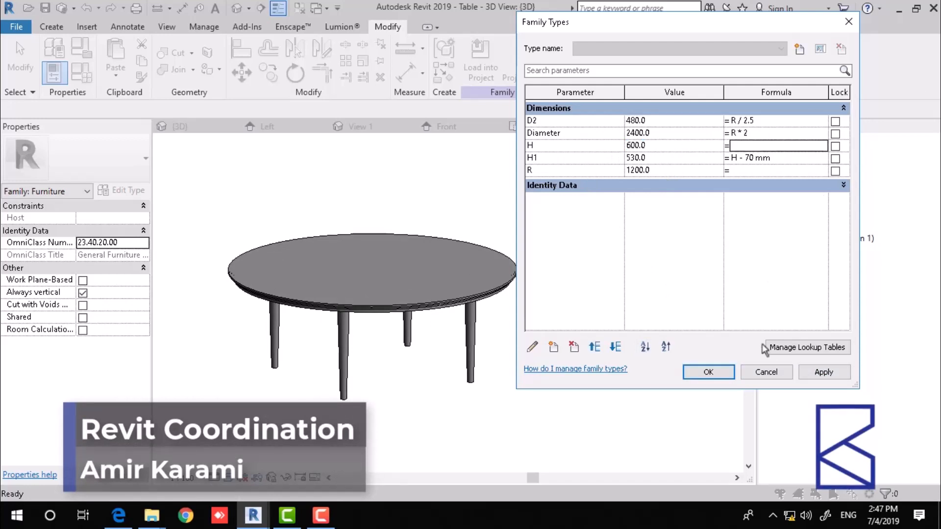
pyautogui.click(823, 372)
pyautogui.click(708, 373)
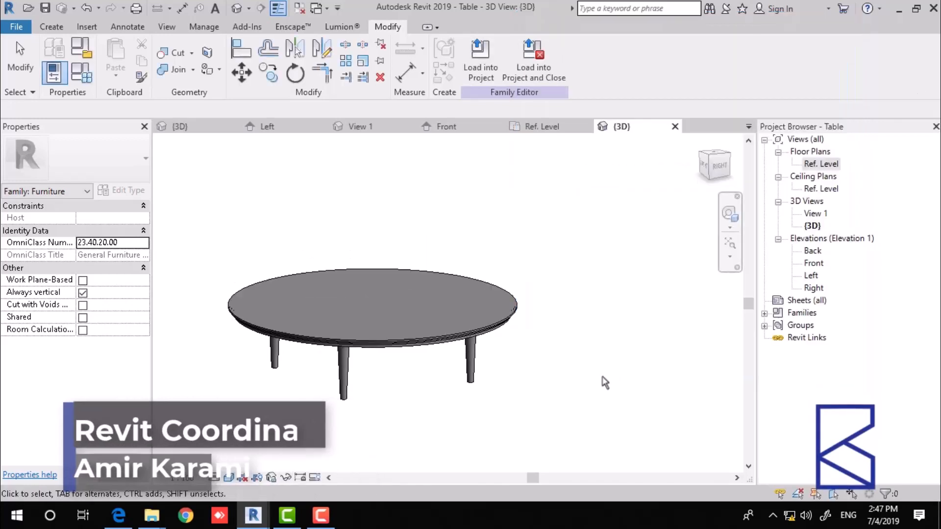
pyautogui.moveTo(544, 381)
pyautogui.keyDown('shift'); pyautogui.mouseDown(button='middle')
pyautogui.moveTo(701, 420)
pyautogui.moveTo(517, 454)
pyautogui.moveTo(540, 370)
pyautogui.mouseUp(button='middle'); pyautogui.keyUp('shift')
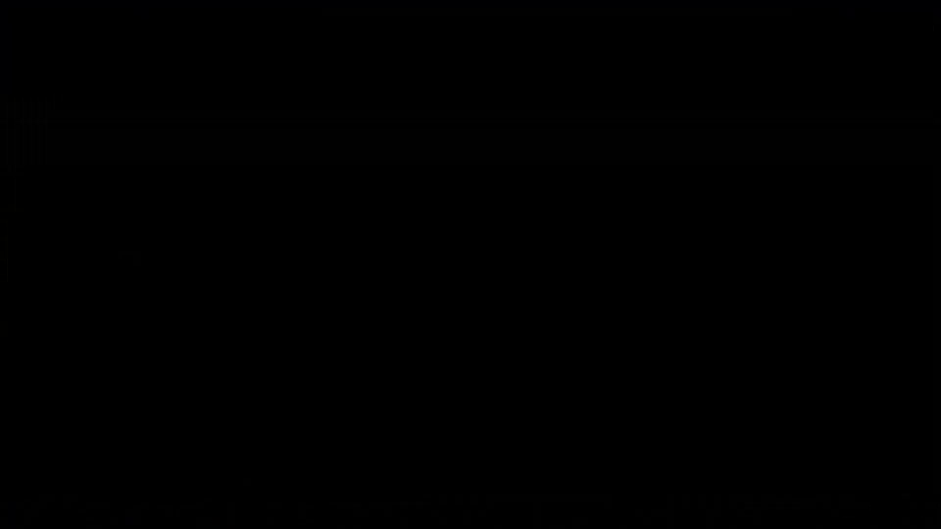